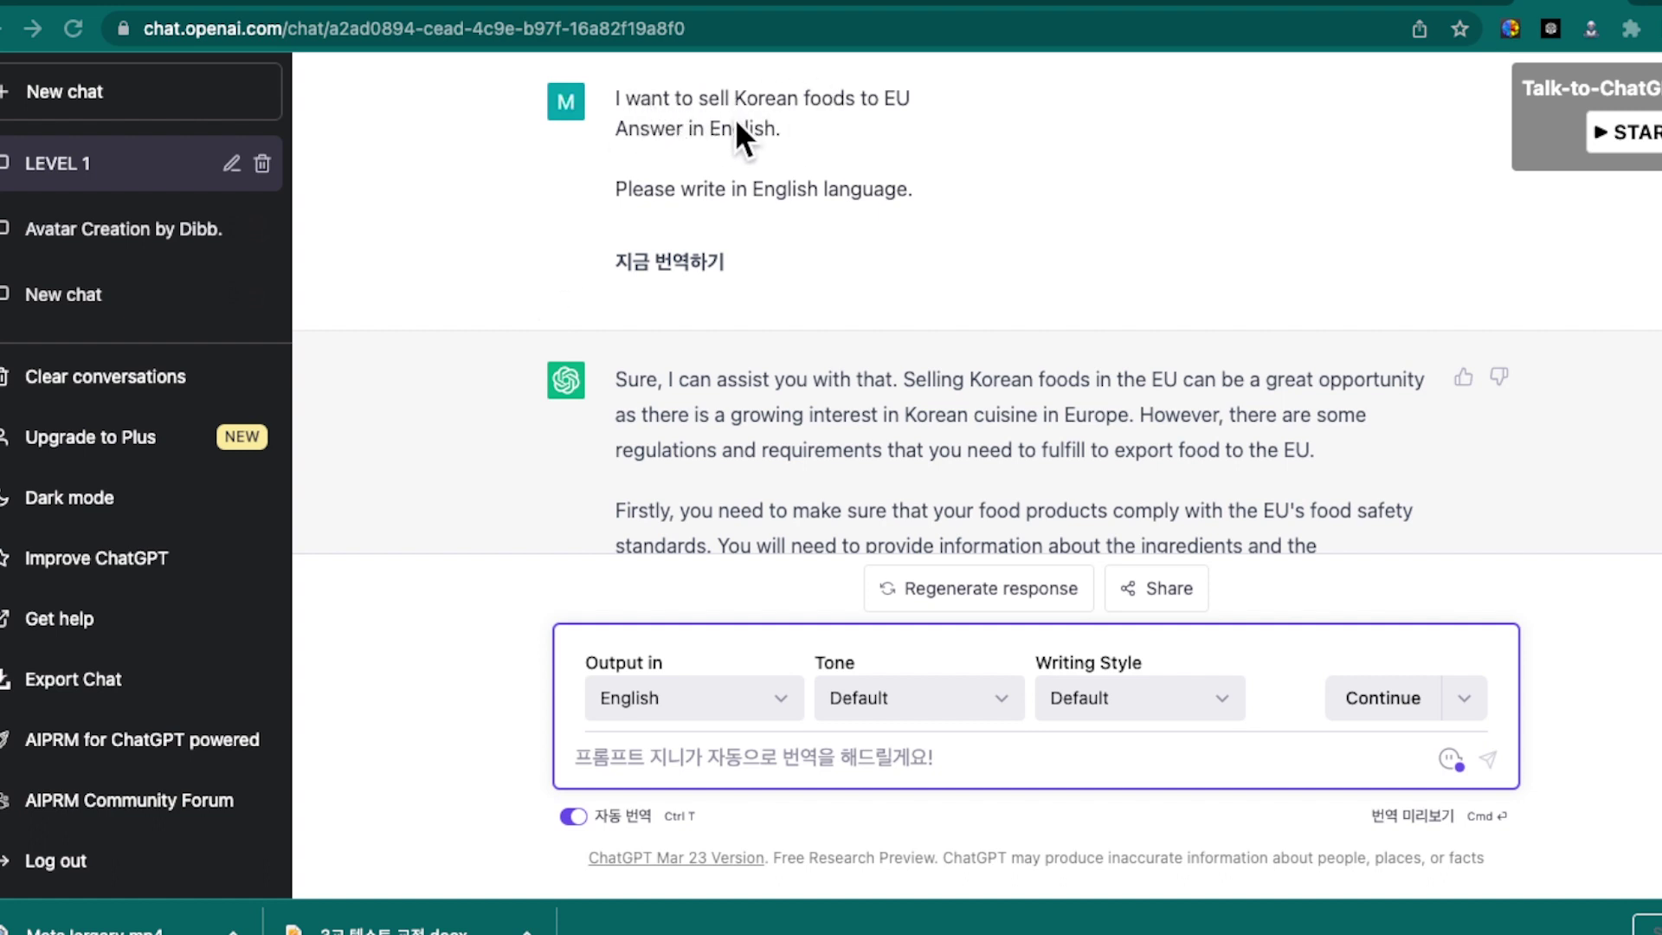
Review the LEVEL 1 chat about selling Korean foods to the EU and translate its response into Korean.
{"action": "scroll", "coordinate": [845, 165], "scroll_direction": "down", "scroll_amount": 2}
{"action": "scroll", "coordinate": [846, 164], "scroll_direction": "up", "scroll_amount": 2}
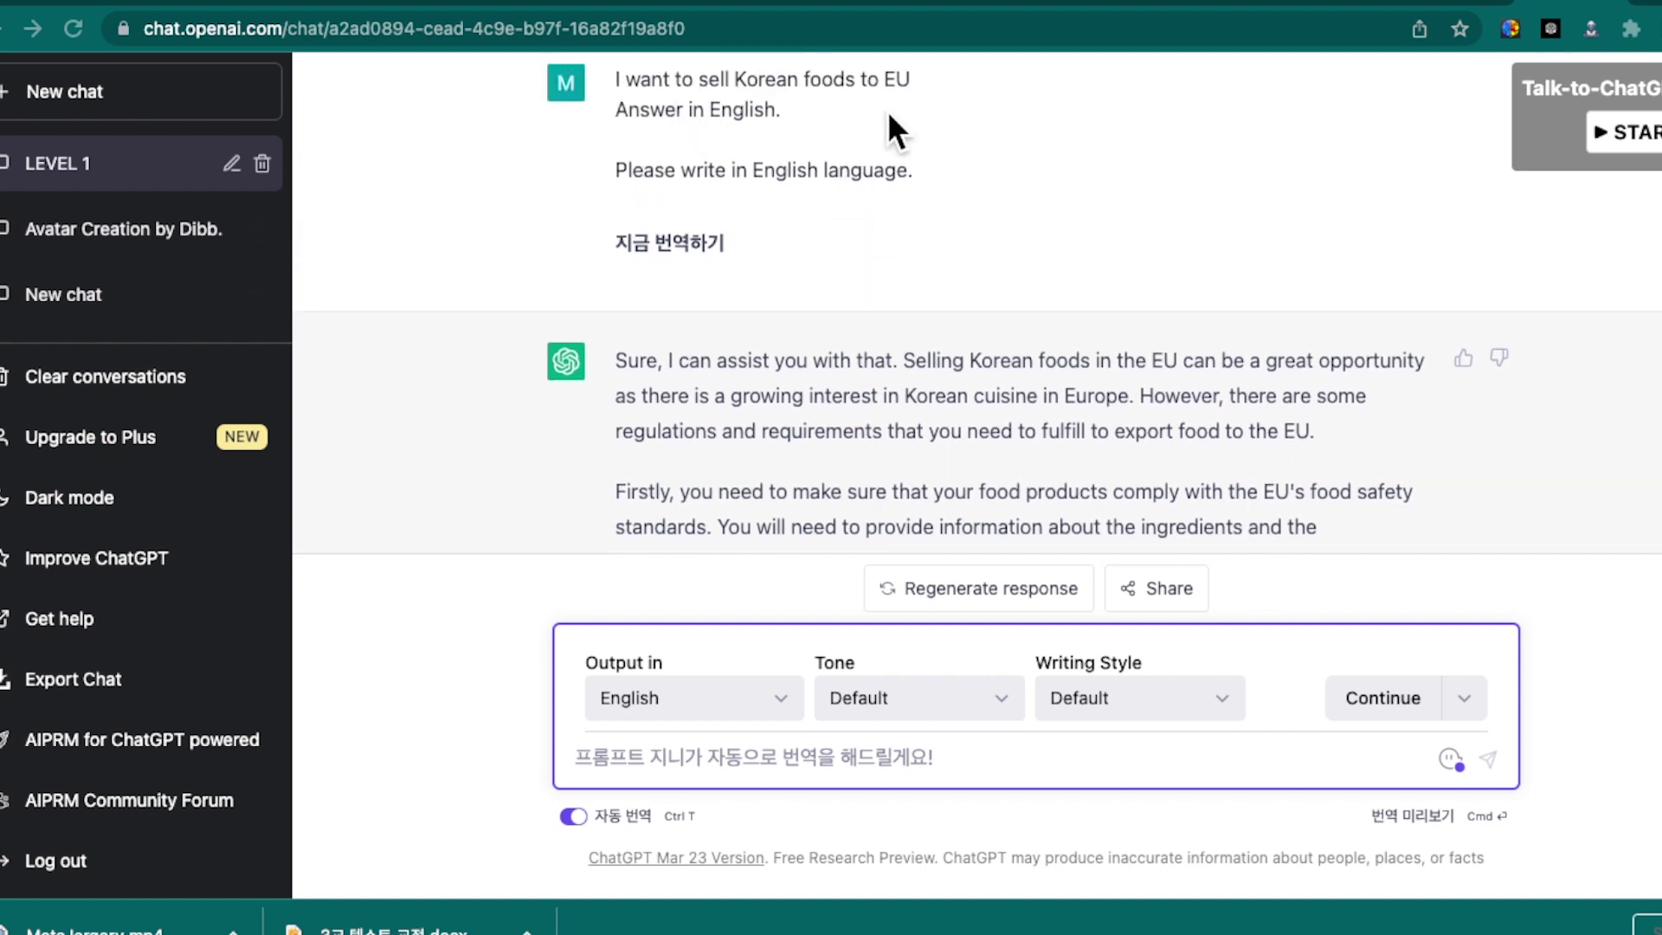
{"action": "scroll", "coordinate": [1006, 205], "scroll_direction": "down", "scroll_amount": 10}
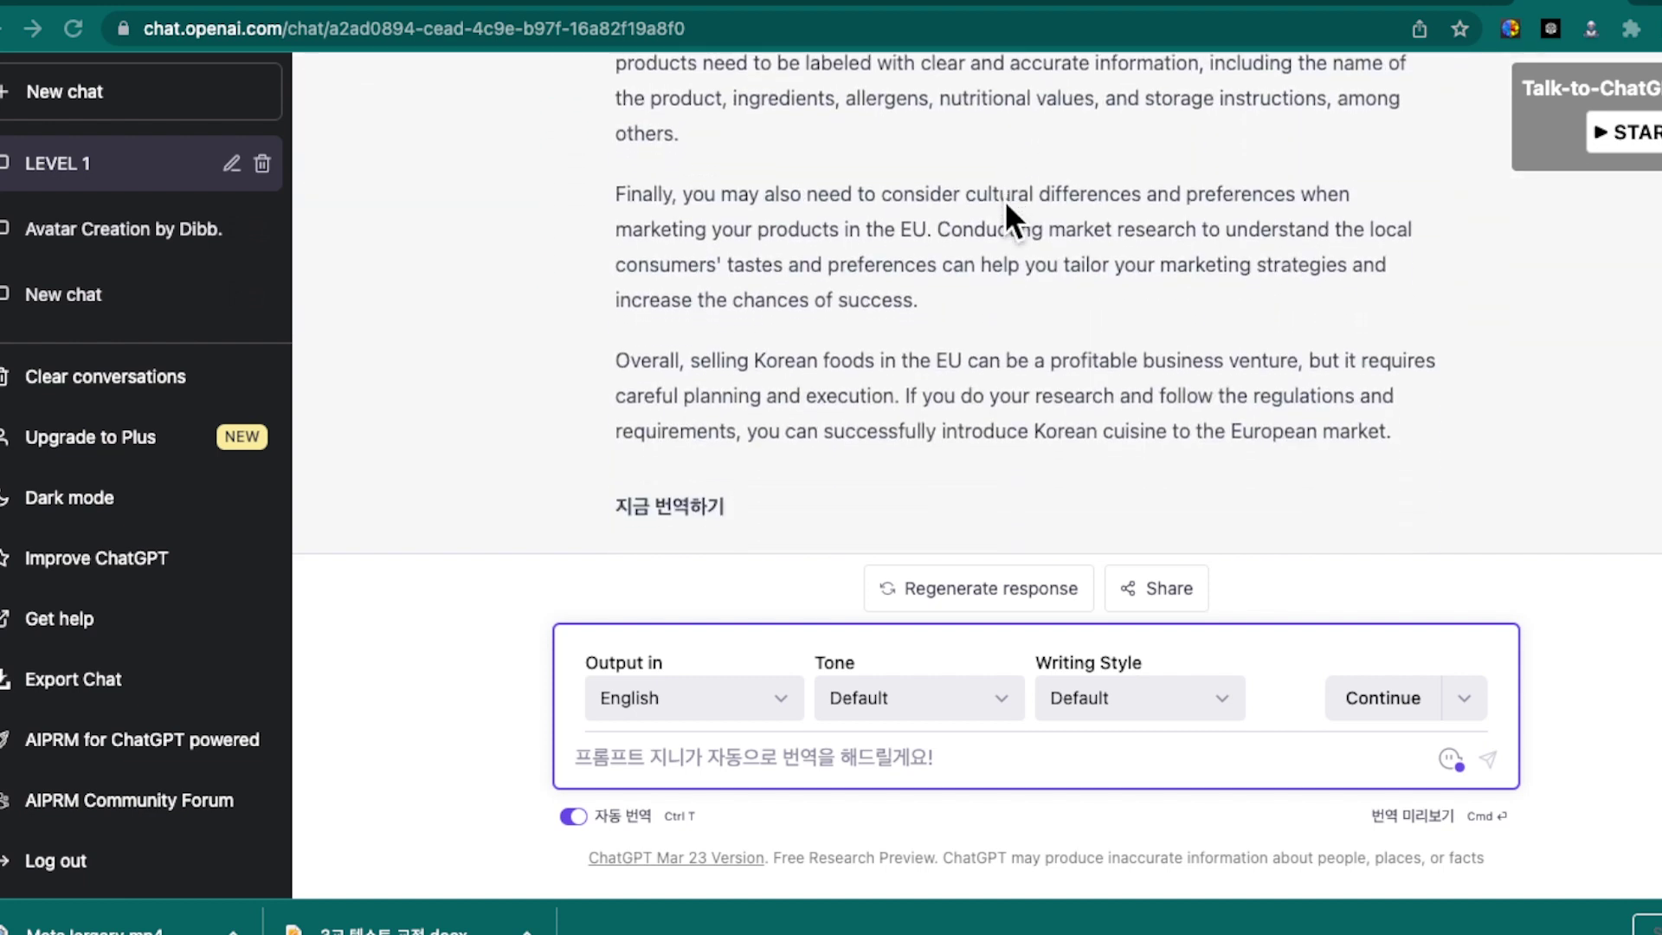
{"action": "left_click", "coordinate": [701, 482]}
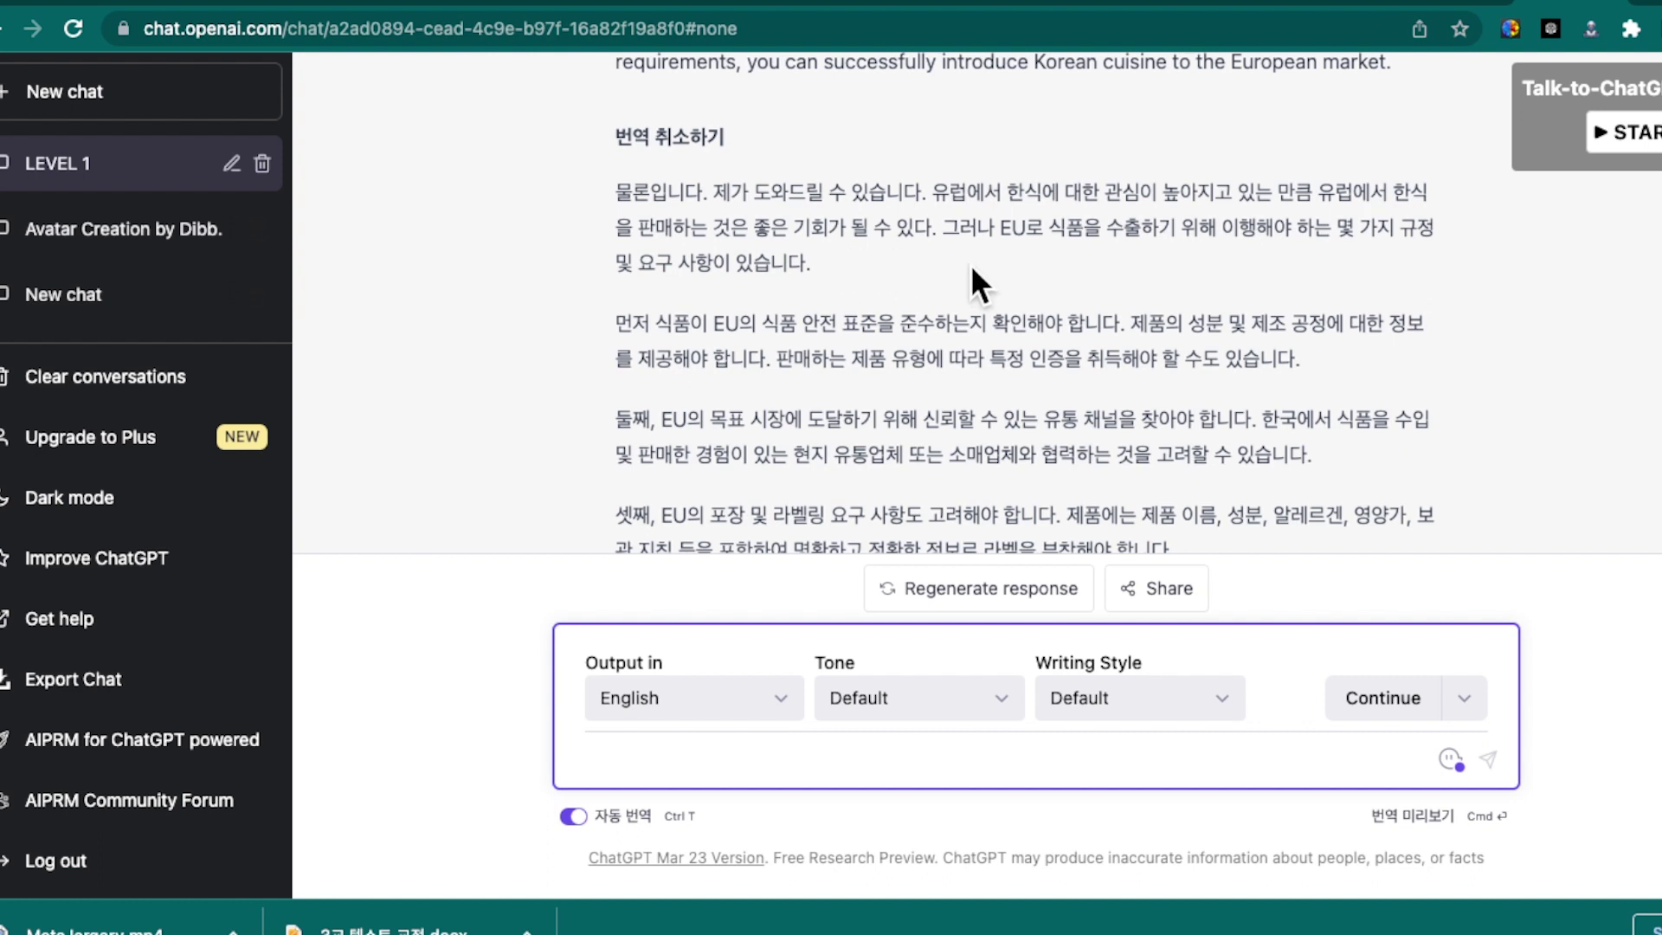
Read through the Korean translation of the advice on selling Korean foods in the EU.
{"action": "scroll", "coordinate": [969, 263], "scroll_direction": "down", "scroll_amount": 1}
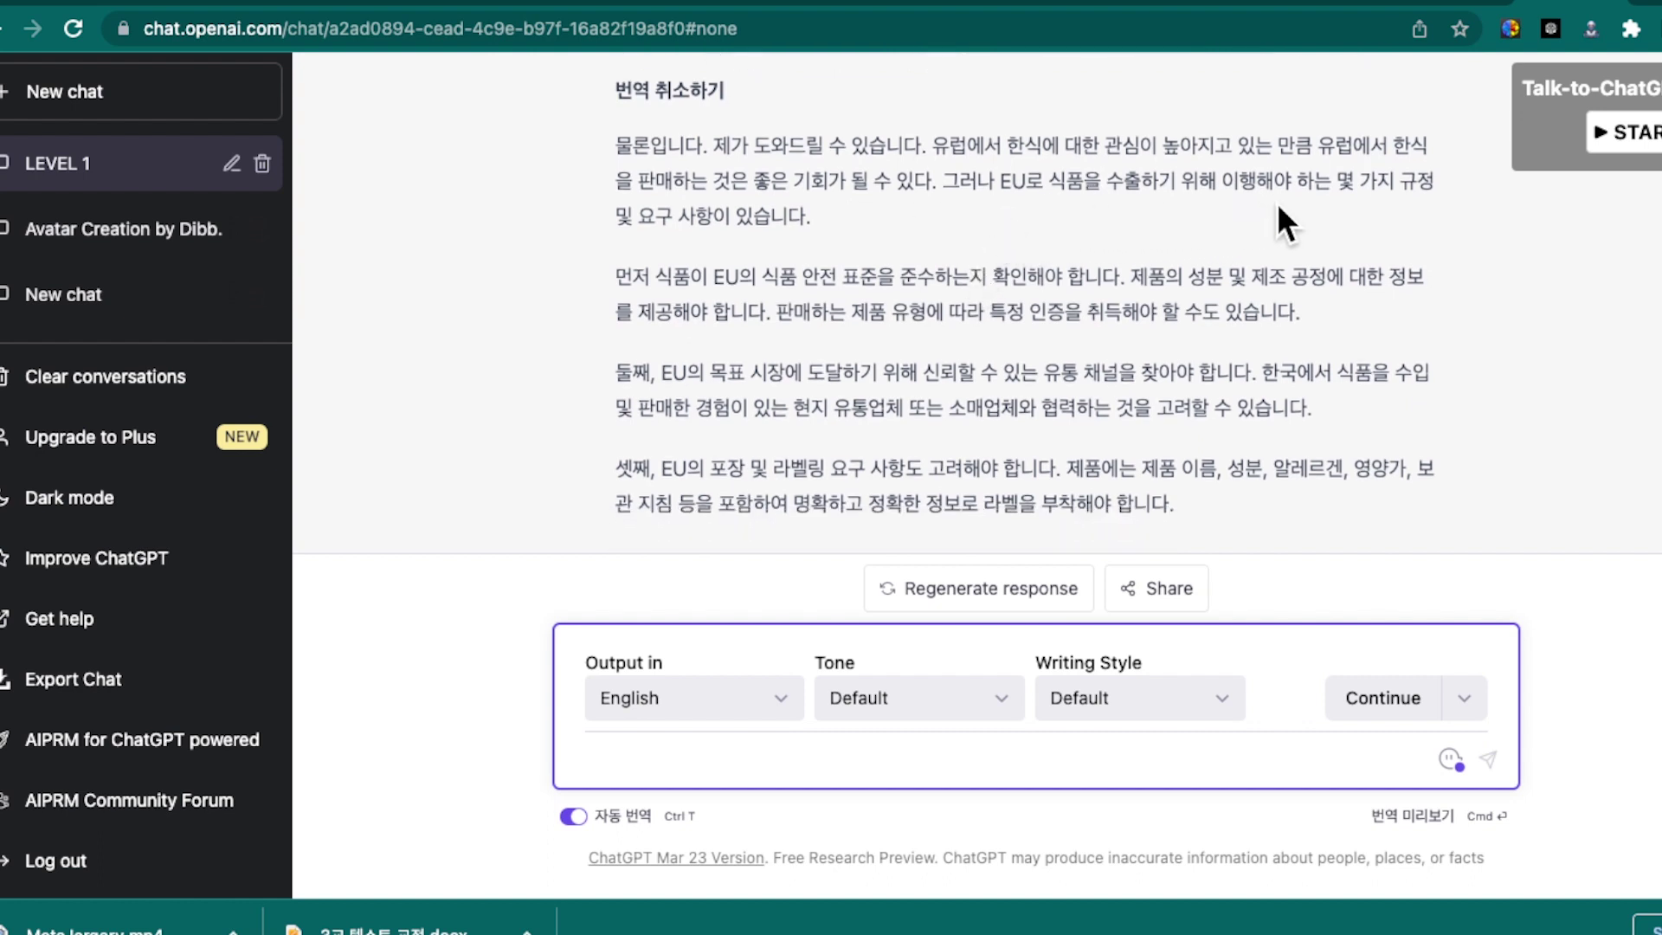
{"action": "scroll", "coordinate": [984, 208], "scroll_direction": "down", "scroll_amount": 1}
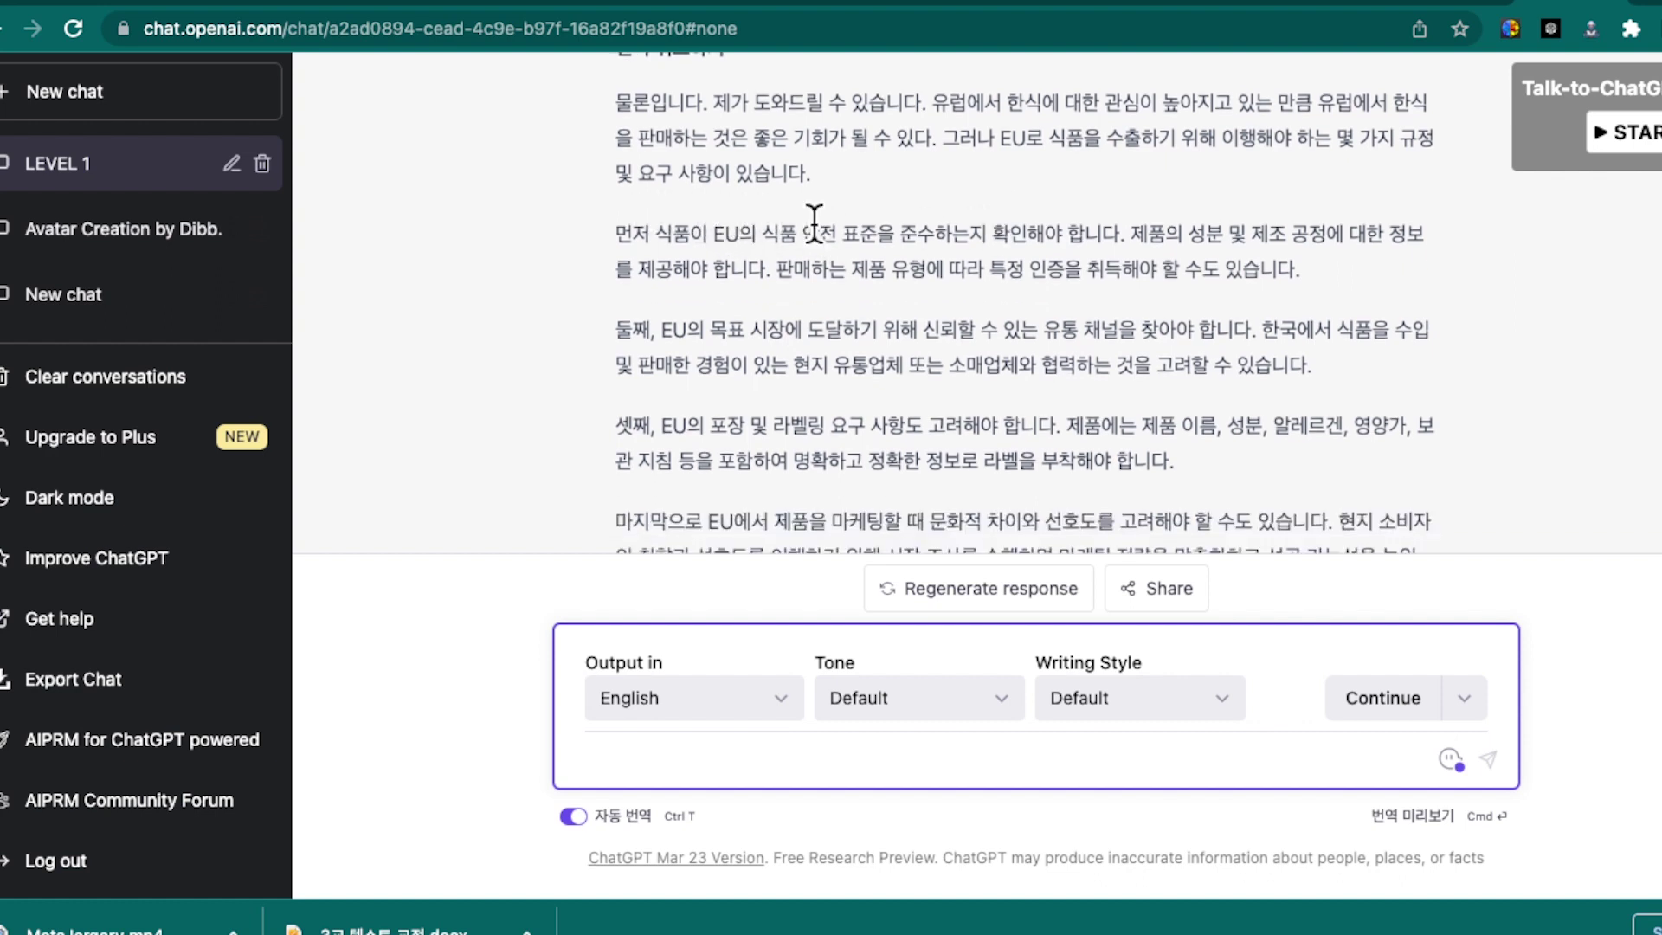
{"action": "scroll", "coordinate": [809, 216], "scroll_direction": "down", "scroll_amount": 1}
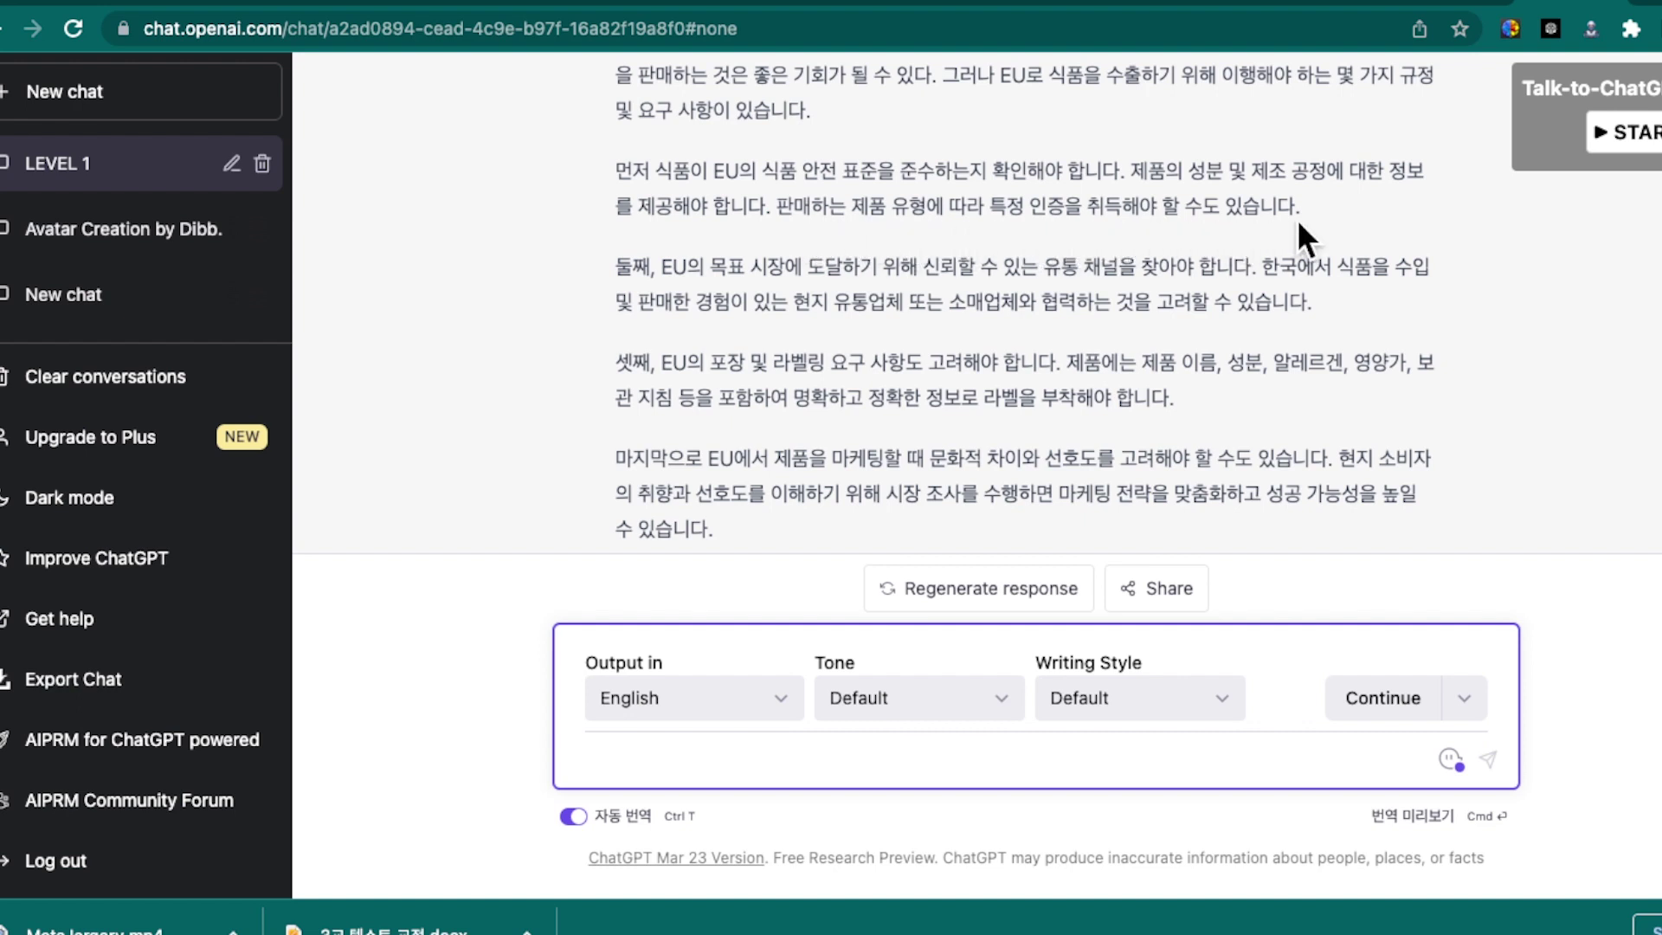
{"action": "scroll", "coordinate": [1297, 220], "scroll_direction": "down", "scroll_amount": 1}
{"action": "scroll", "coordinate": [1317, 163], "scroll_direction": "down", "scroll_amount": 1}
{"action": "scroll", "coordinate": [1317, 162], "scroll_direction": "up", "scroll_amount": 1}
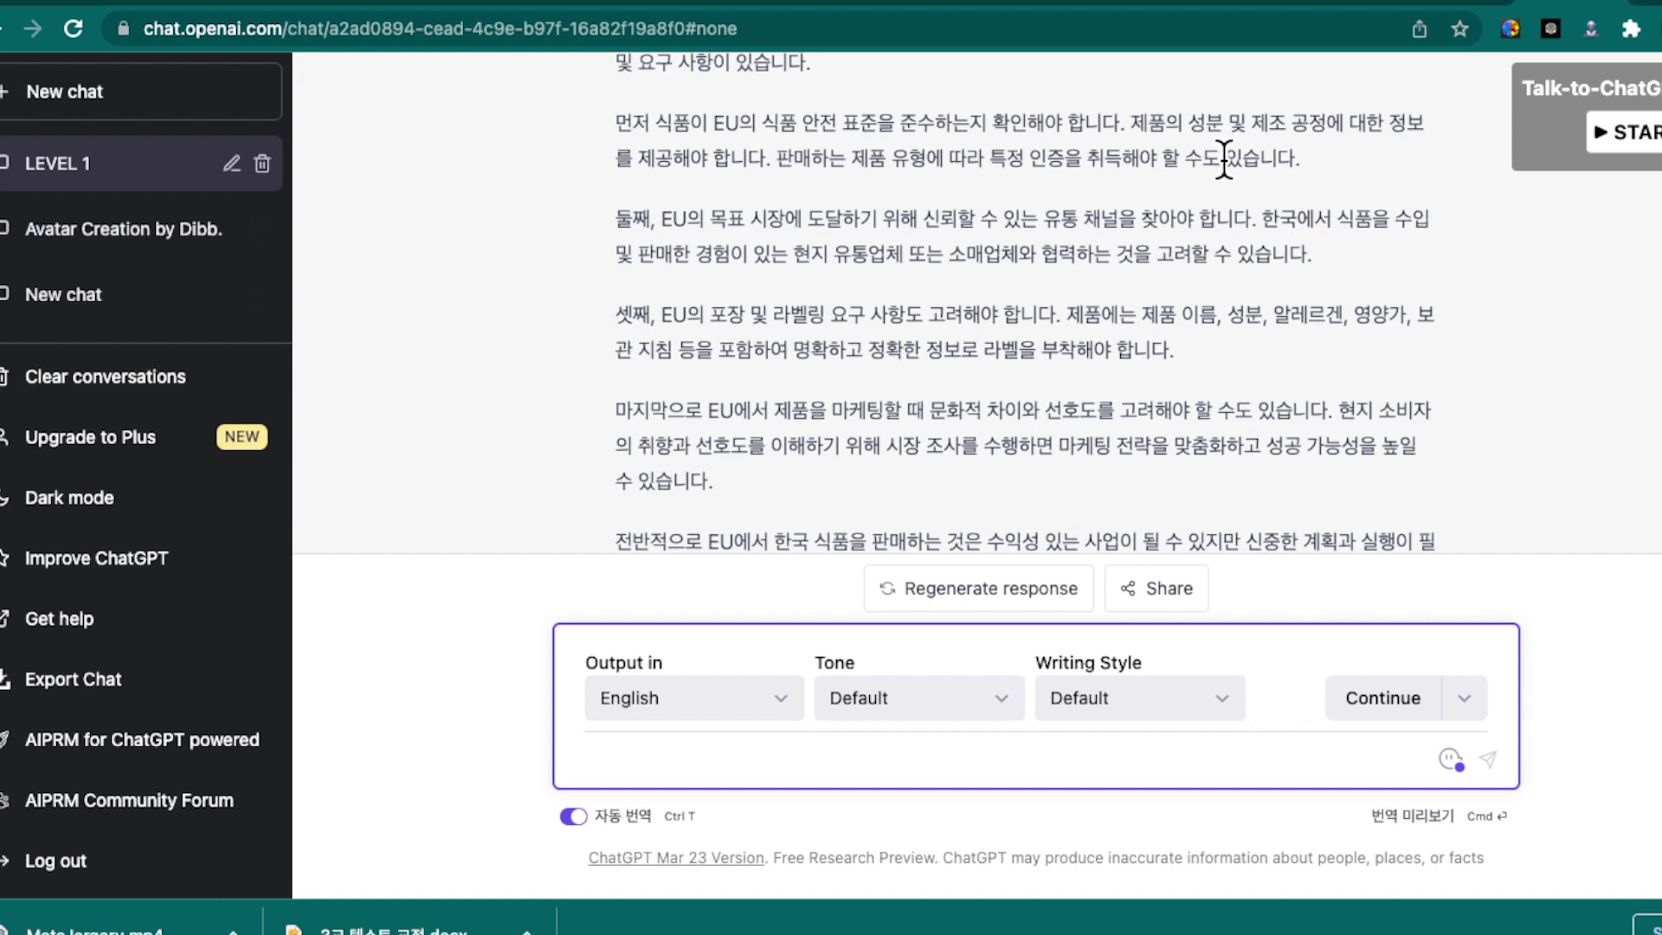
{"action": "scroll", "coordinate": [1224, 158], "scroll_direction": "down", "scroll_amount": 1}
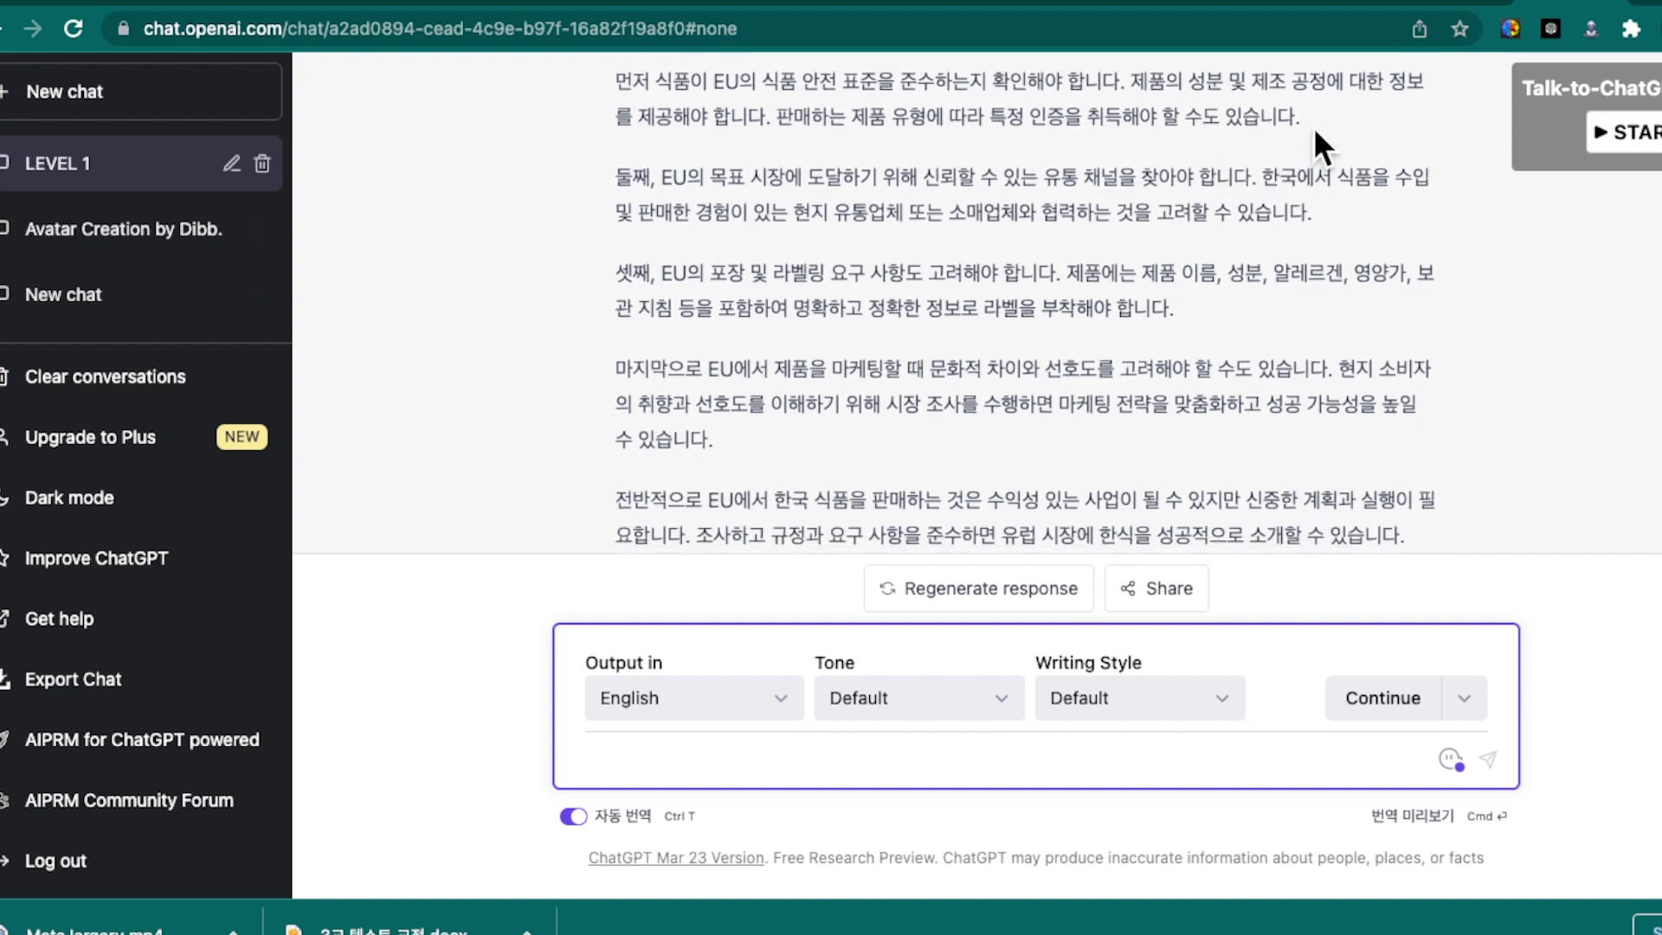
{"action": "scroll", "coordinate": [1312, 127], "scroll_direction": "up", "scroll_amount": 1}
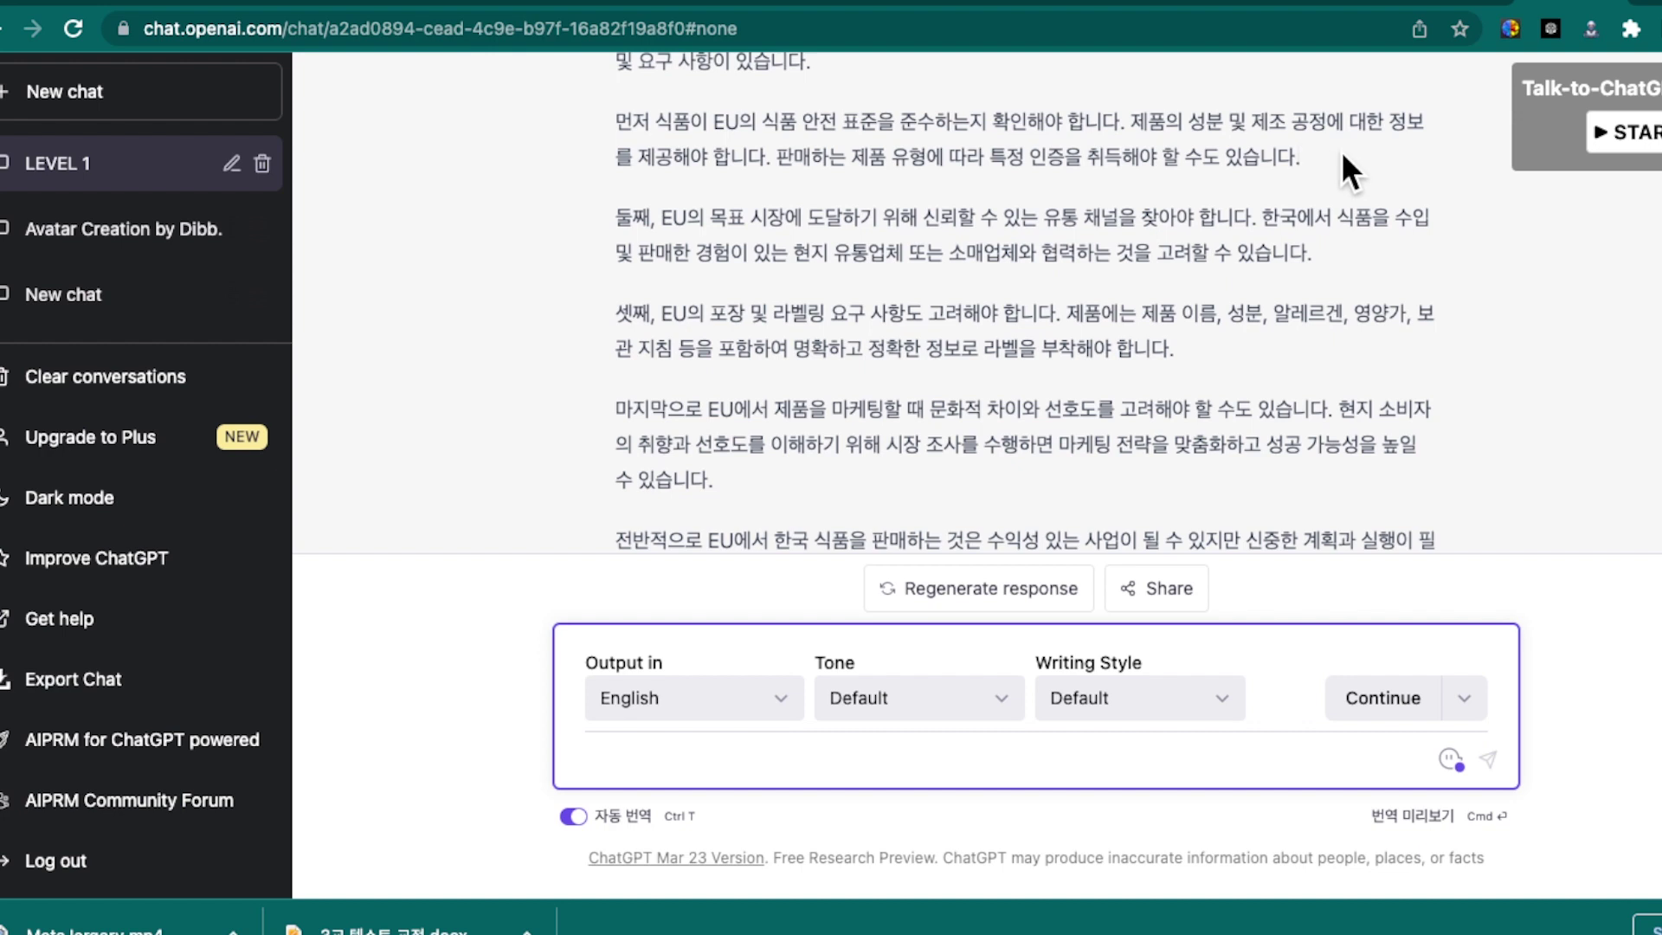
{"action": "scroll", "coordinate": [1343, 156], "scroll_direction": "down", "scroll_amount": 1}
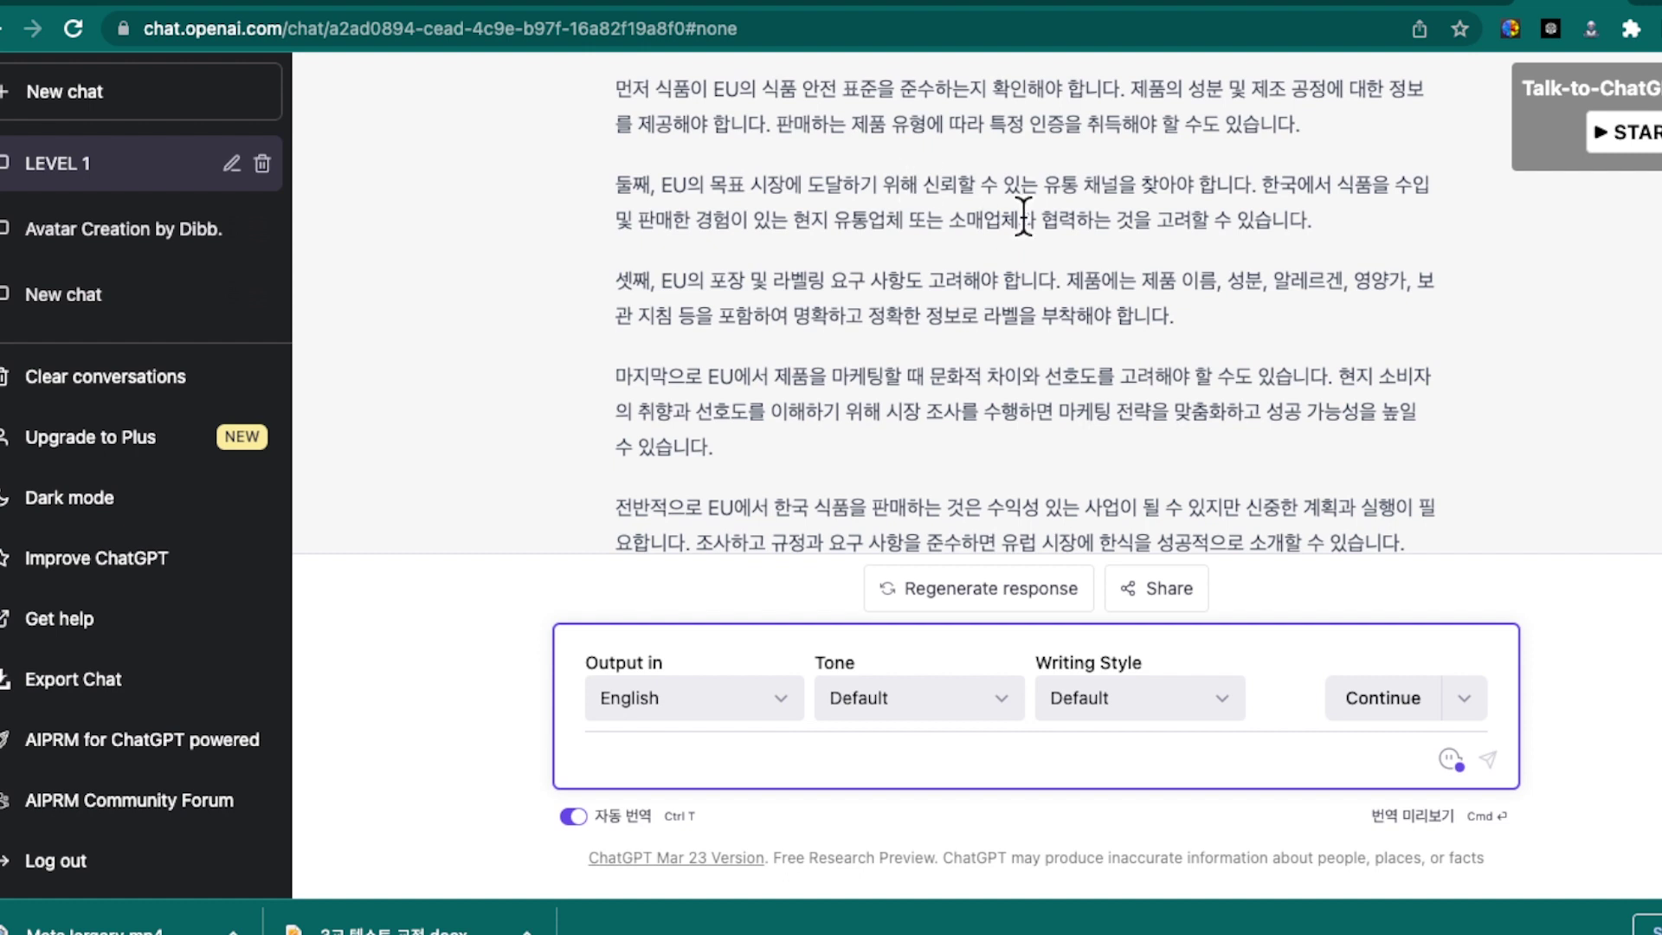
{"action": "scroll", "coordinate": [1024, 219], "scroll_direction": "down", "scroll_amount": 1}
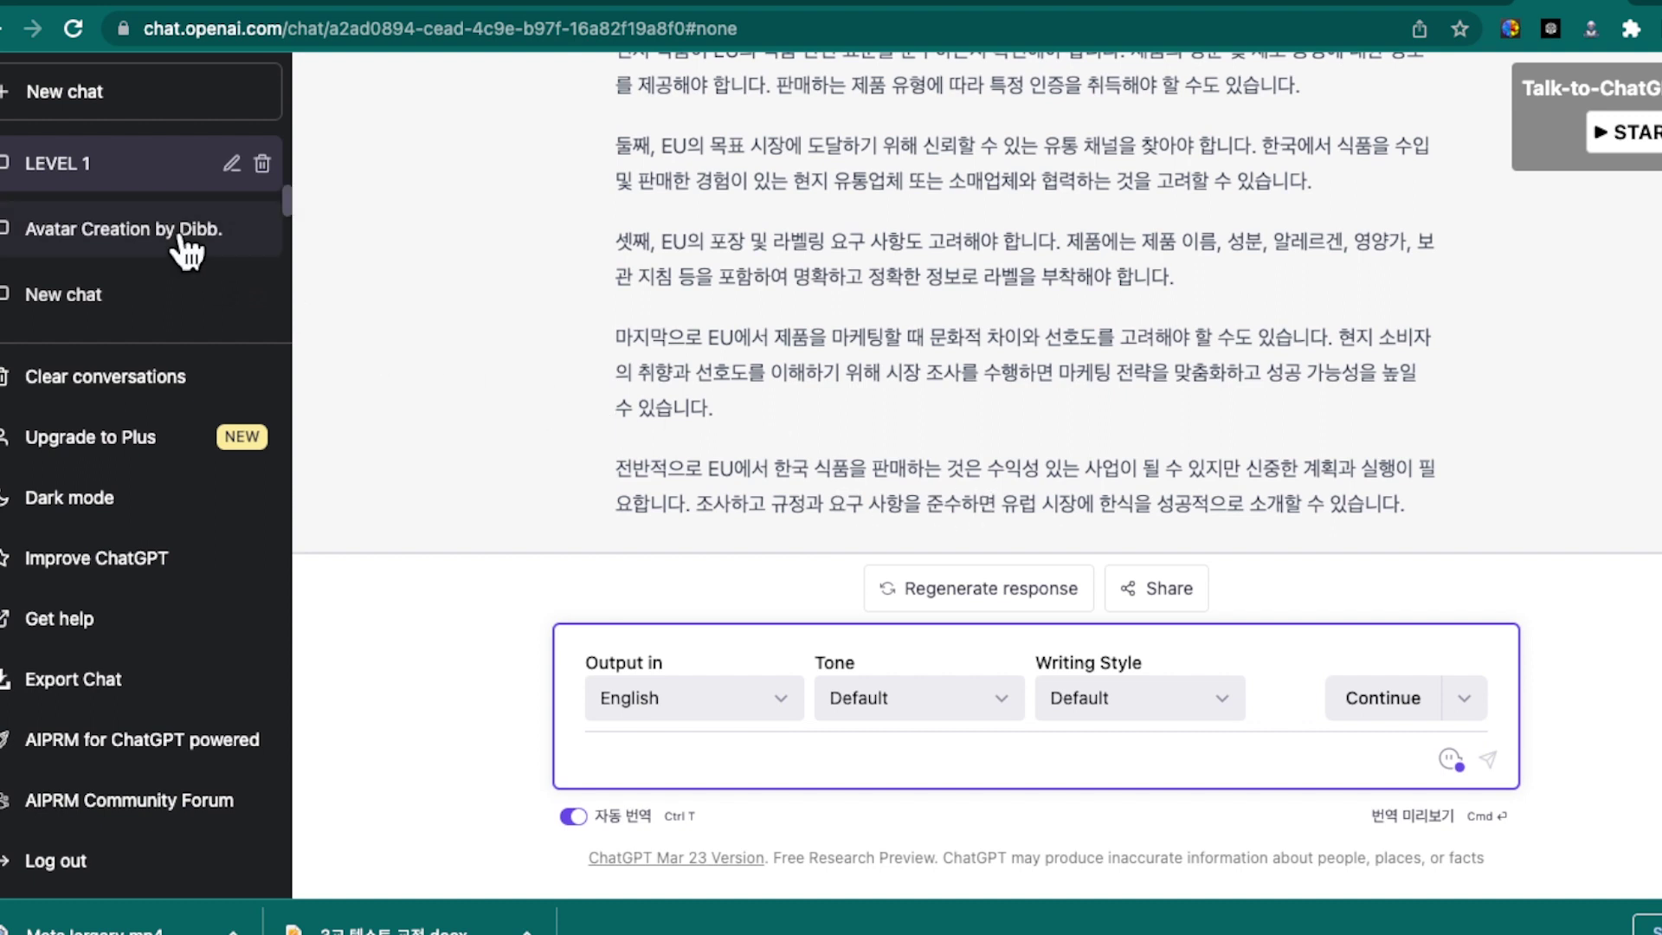
Open the LEVEL 2 conversation and review its prompt about the first sales target for Korean food in Europe.
{"action": "scroll", "coordinate": [179, 194], "scroll_direction": "up", "scroll_amount": 3}
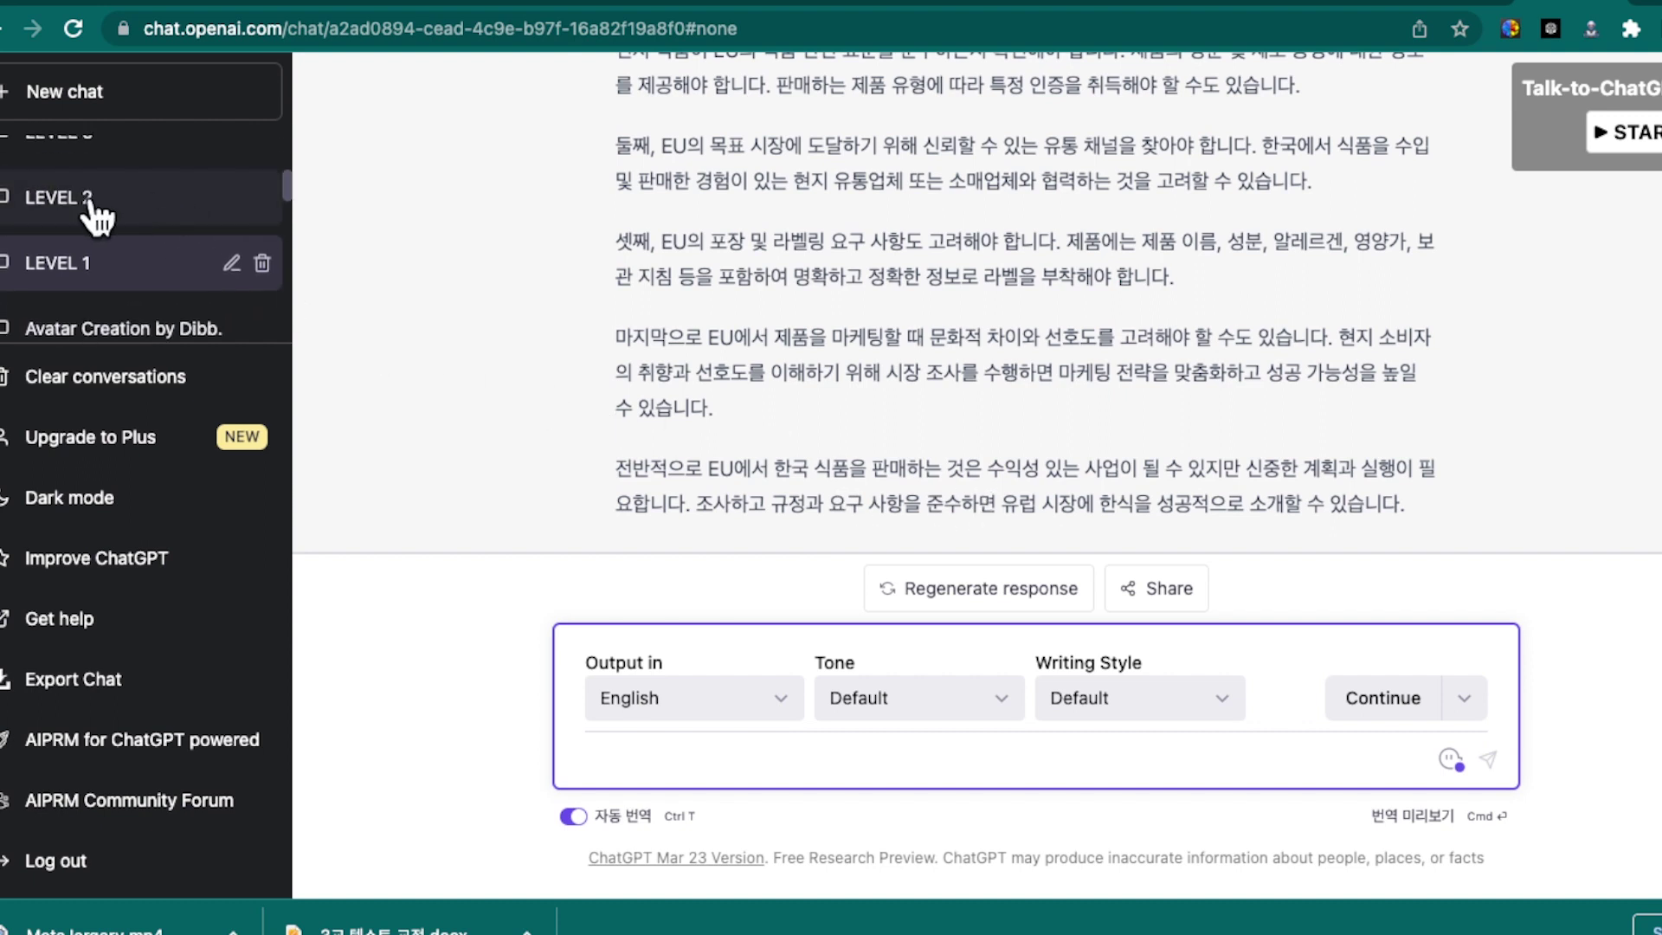
{"action": "left_click", "coordinate": [91, 204]}
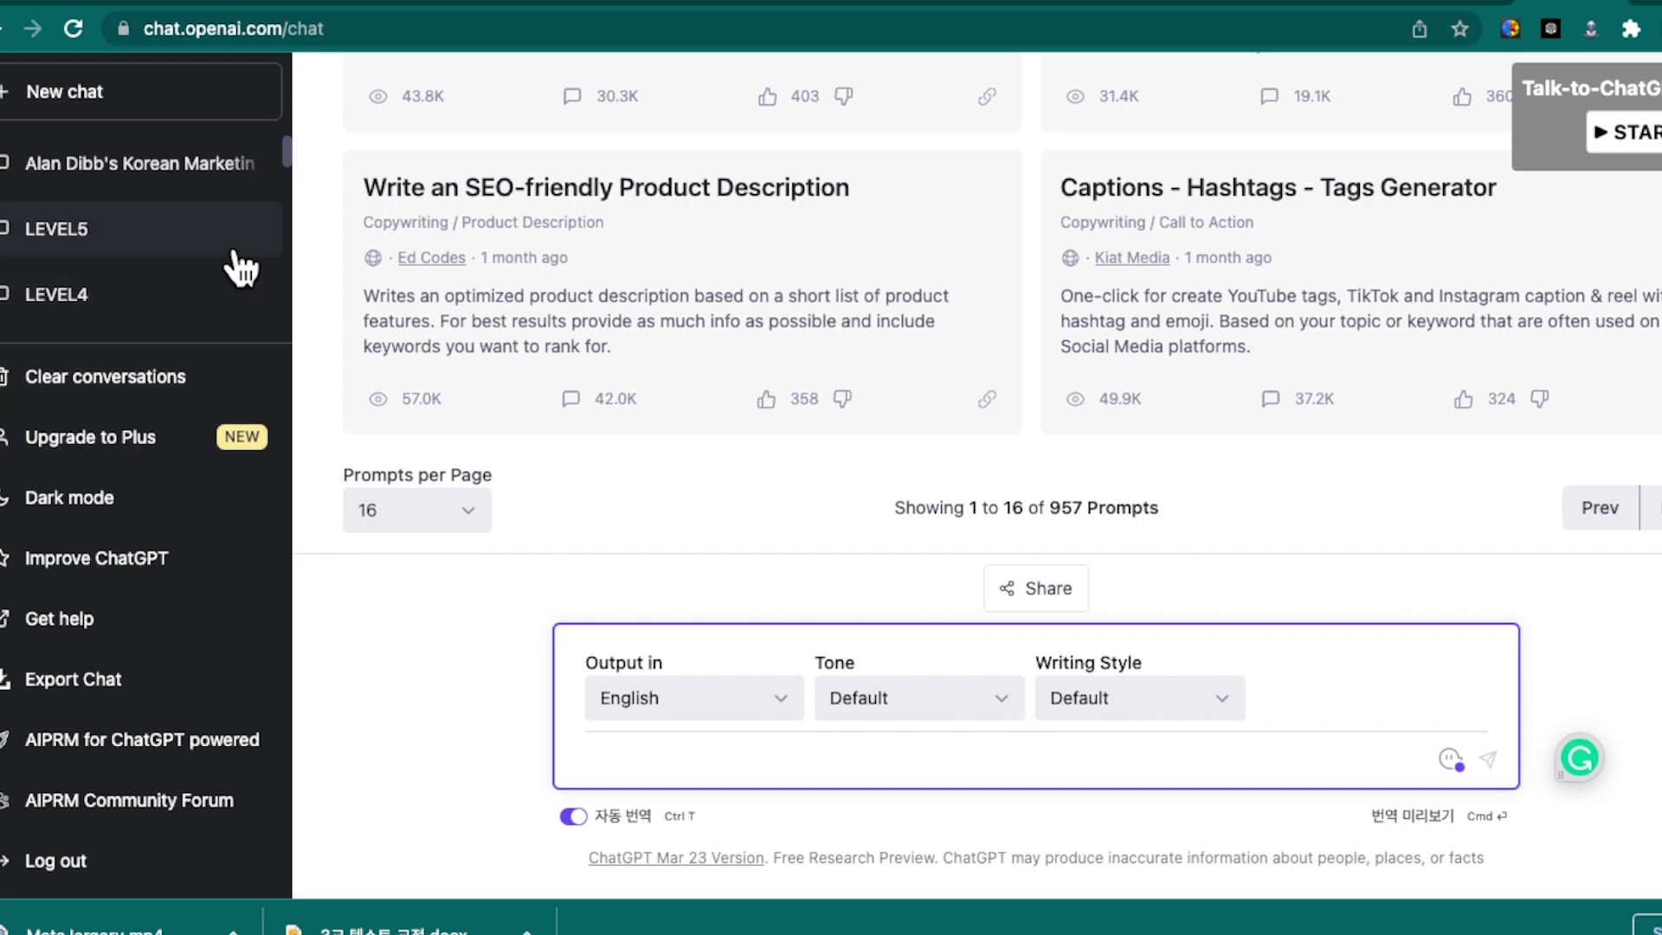
{"action": "scroll", "coordinate": [99, 301], "scroll_direction": "down", "scroll_amount": 3}
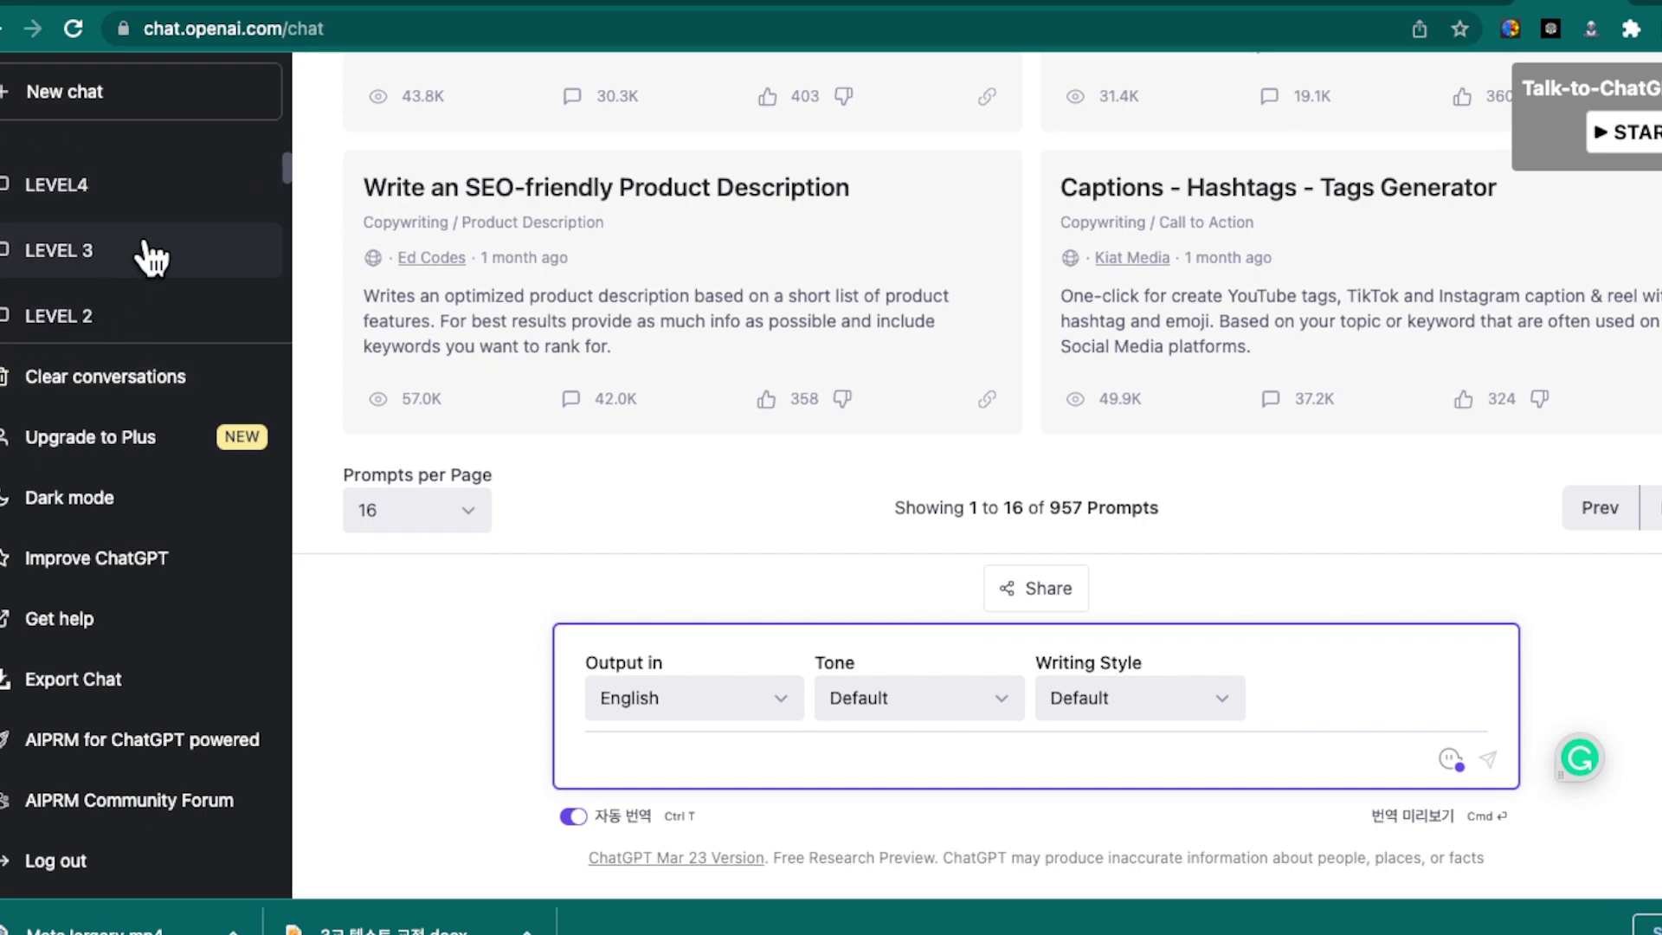
{"action": "left_click", "coordinate": [67, 230]}
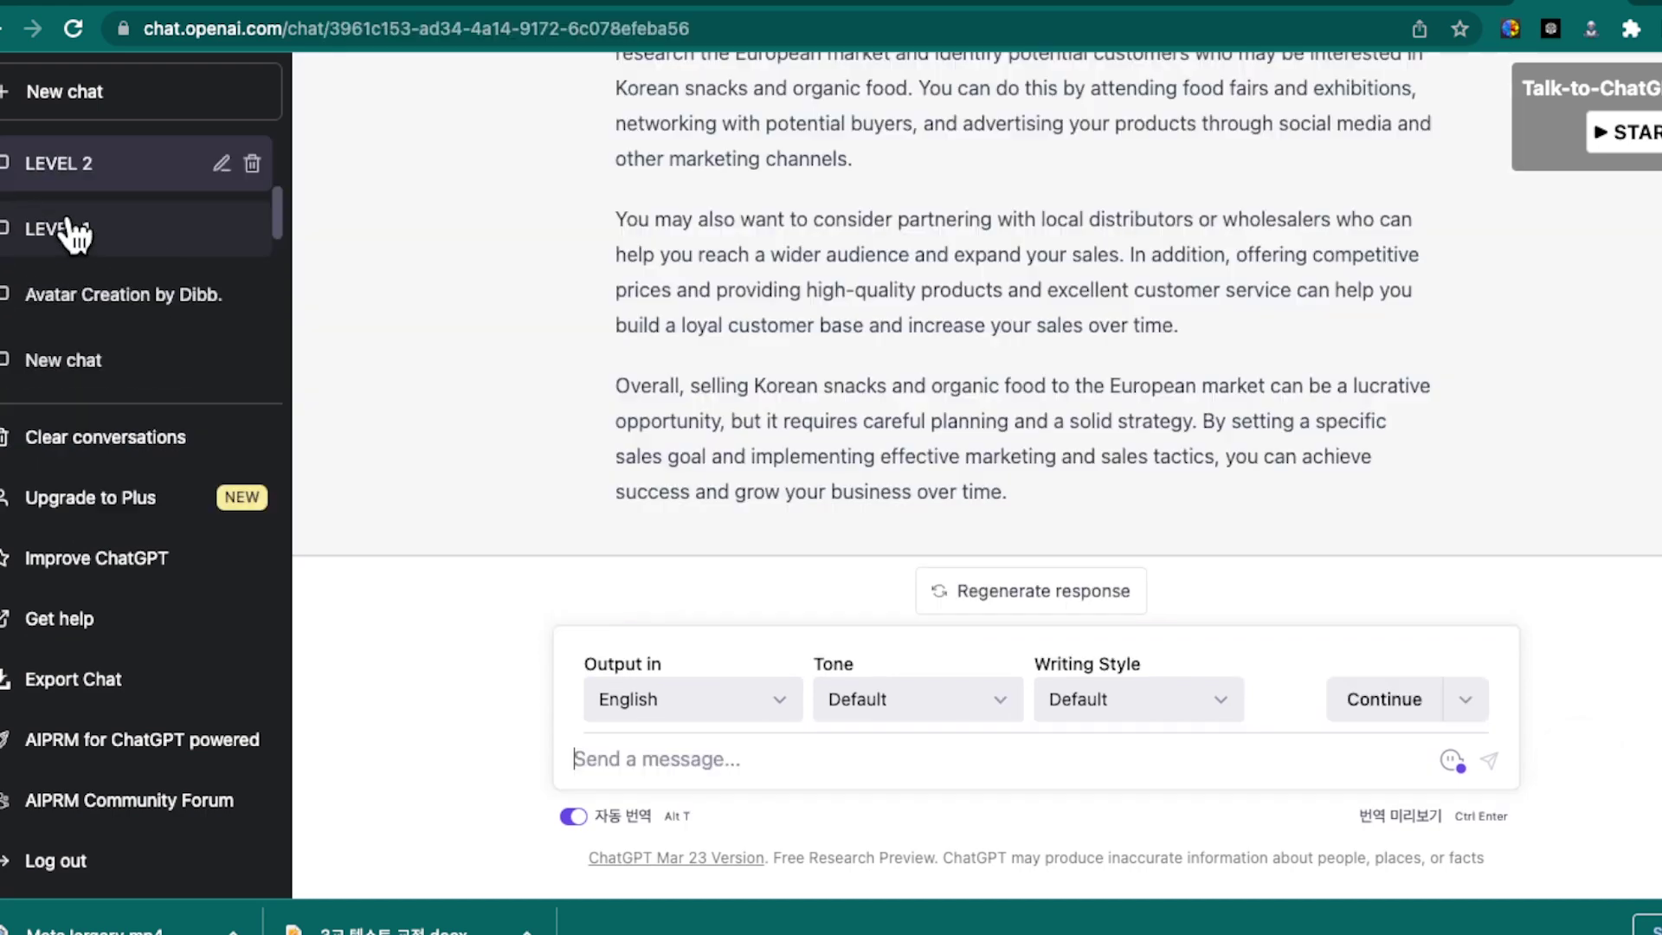
{"action": "scroll", "coordinate": [528, 285], "scroll_direction": "up", "scroll_amount": 10}
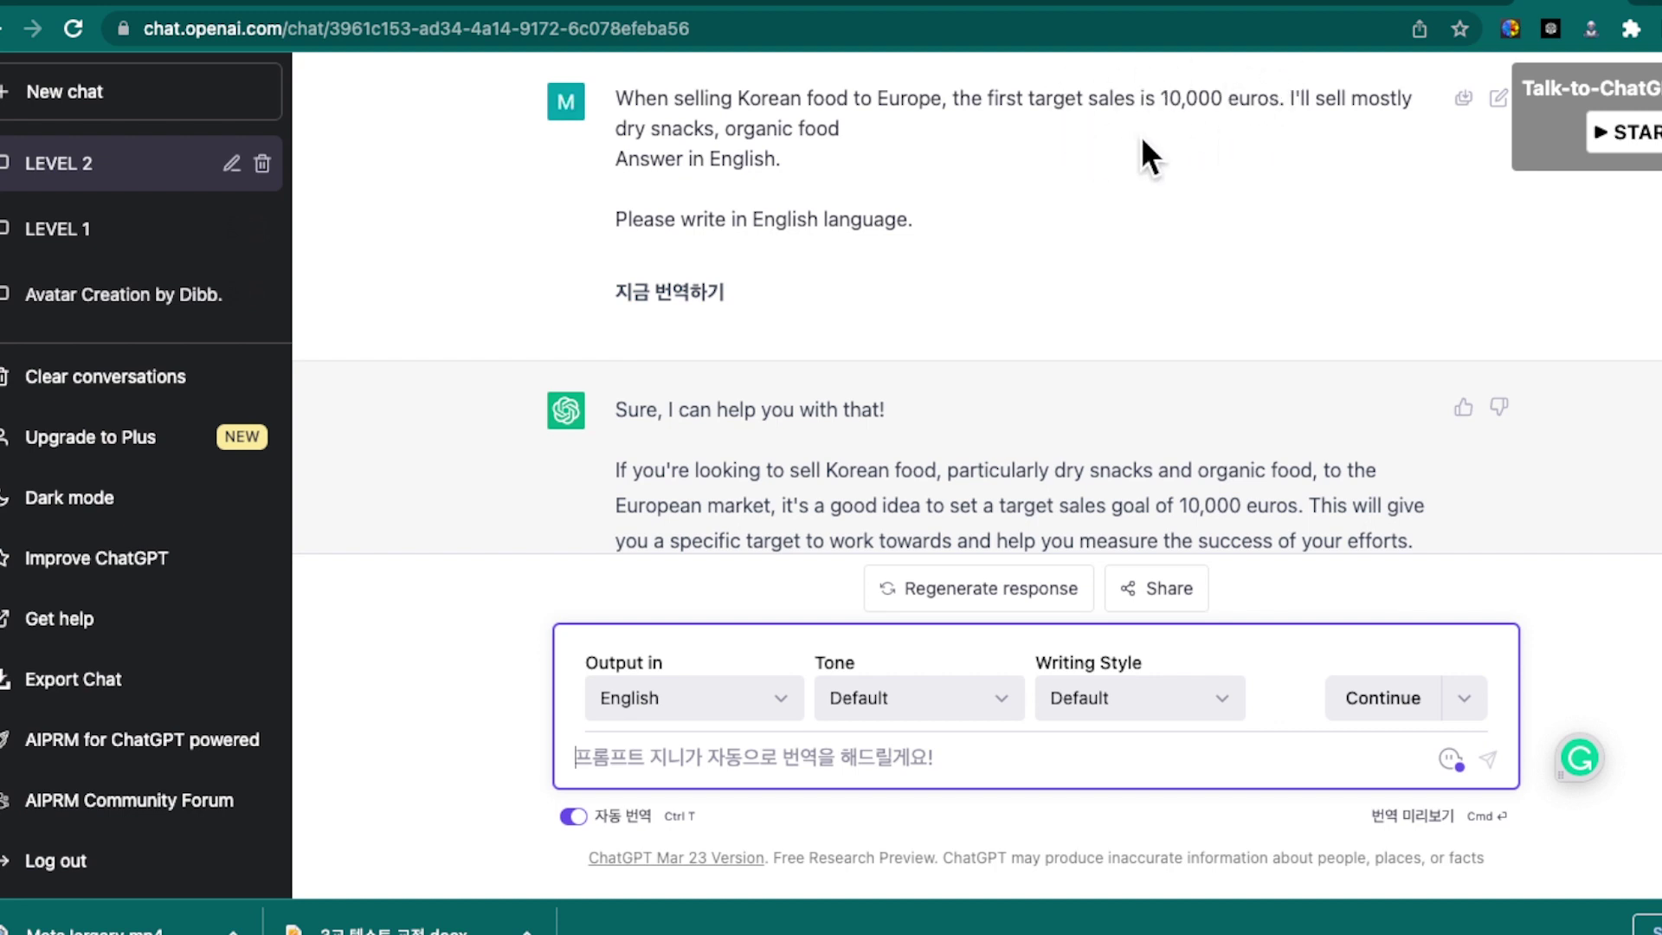
{"action": "scroll", "coordinate": [1165, 135], "scroll_direction": "down", "scroll_amount": 1}
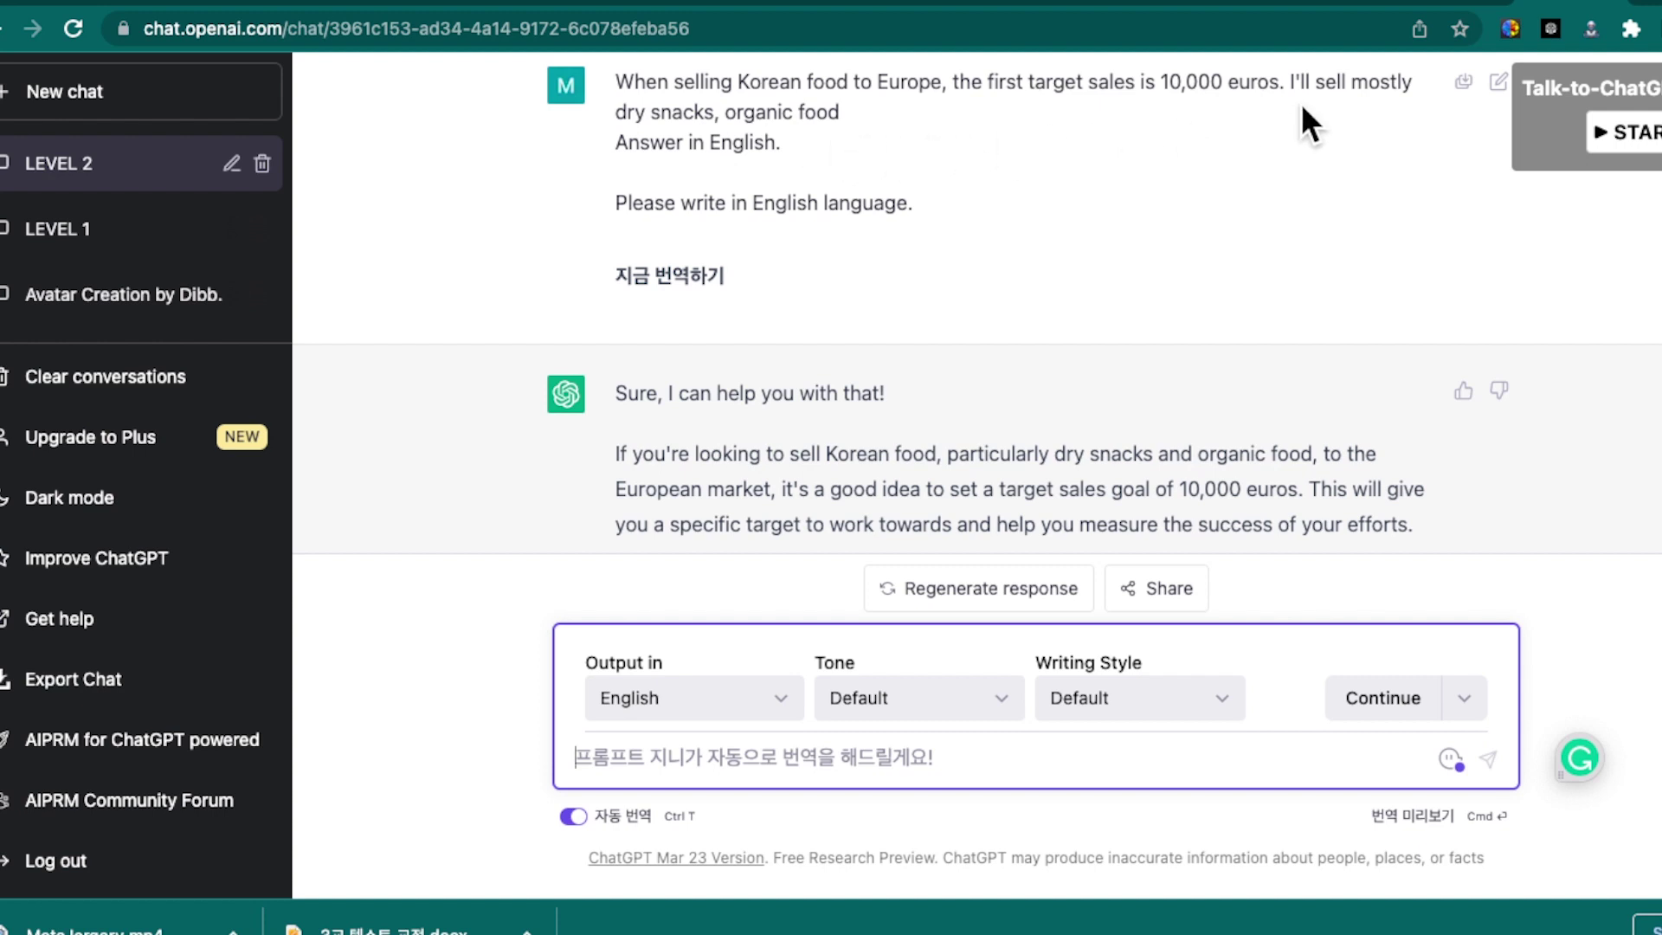
Translate the LEVEL 2 response into Korean and read the translated sales strategies.
{"action": "scroll", "coordinate": [1168, 117], "scroll_direction": "down", "scroll_amount": 10}
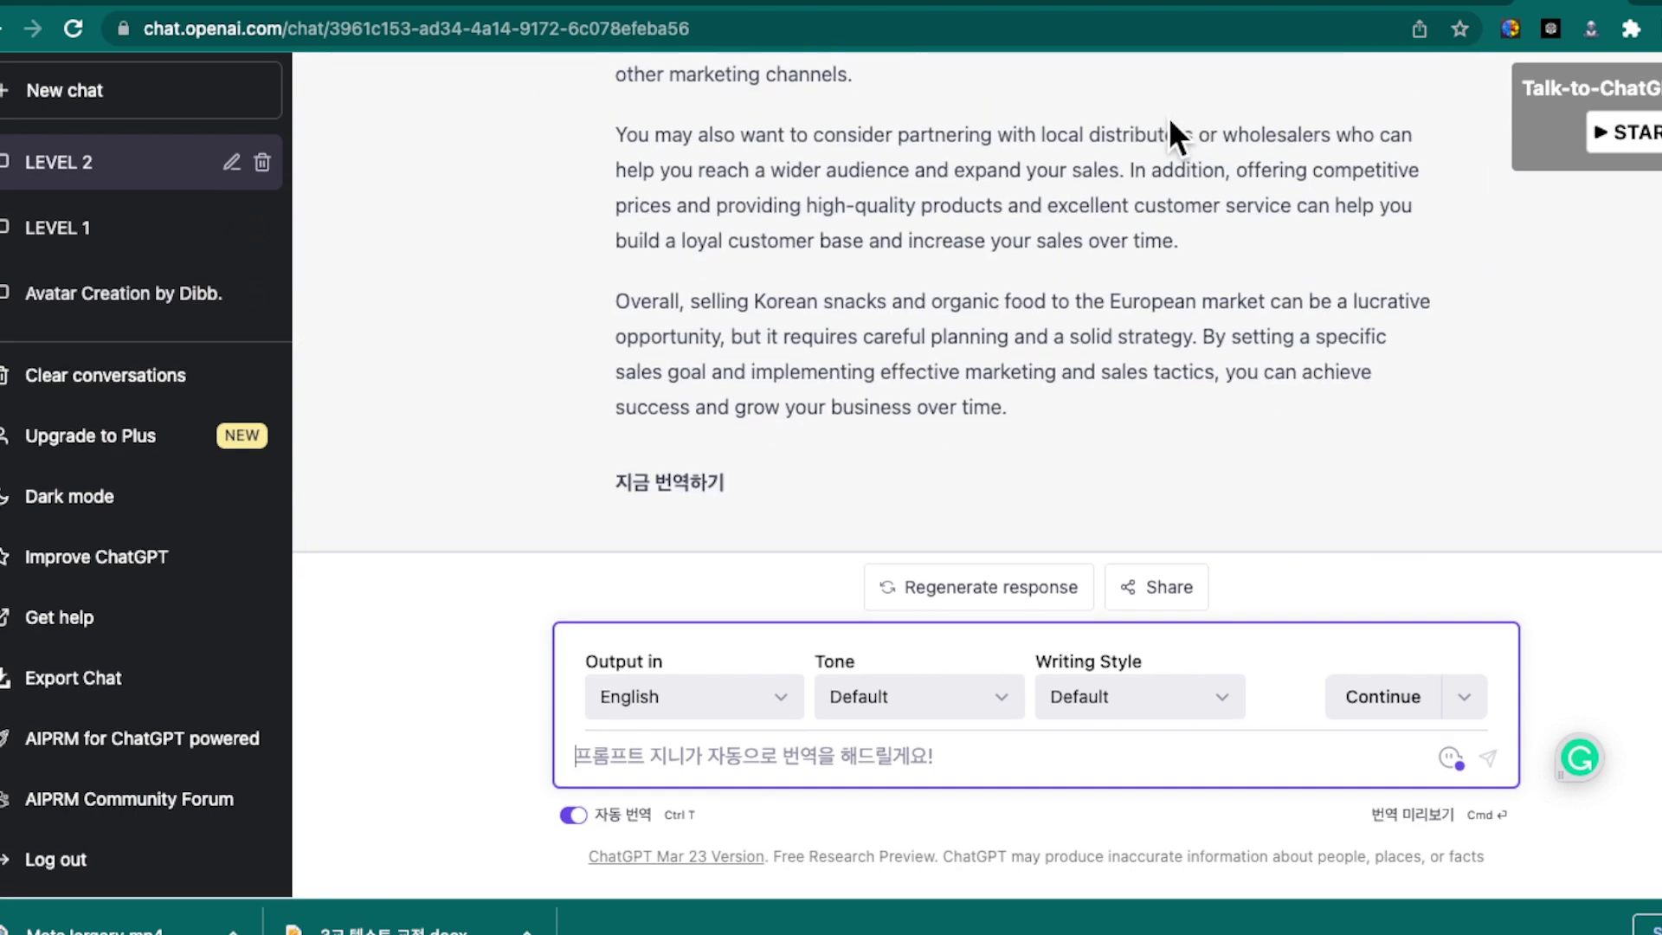
{"action": "left_click", "coordinate": [688, 485]}
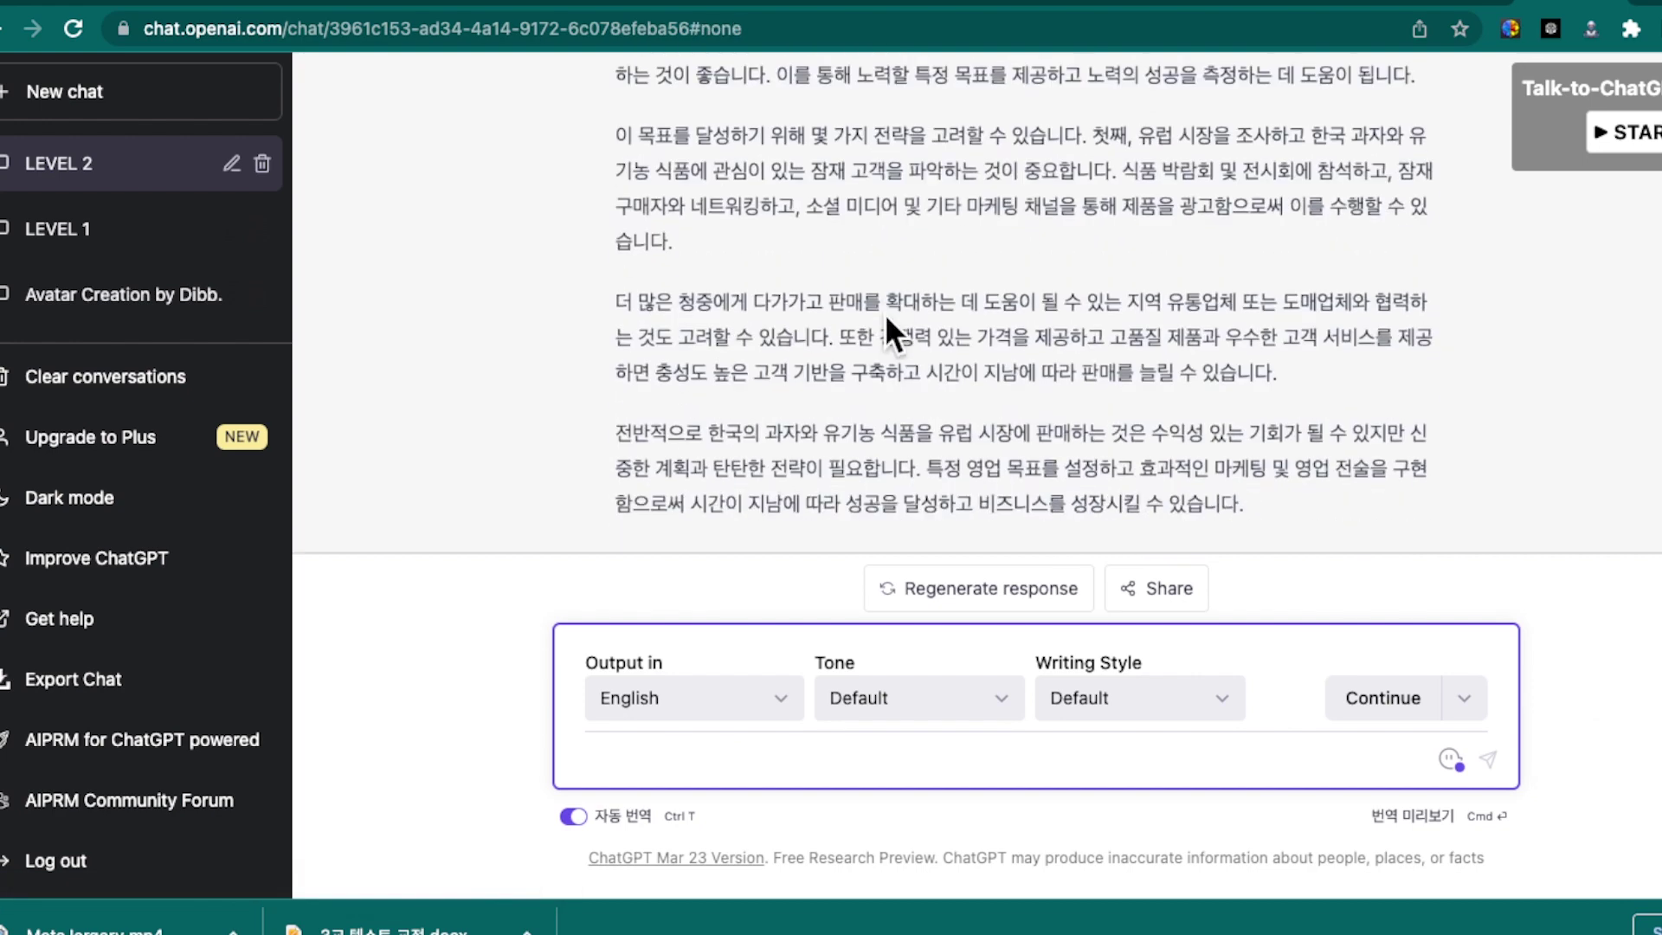
{"action": "scroll", "coordinate": [886, 318], "scroll_direction": "up", "scroll_amount": 3}
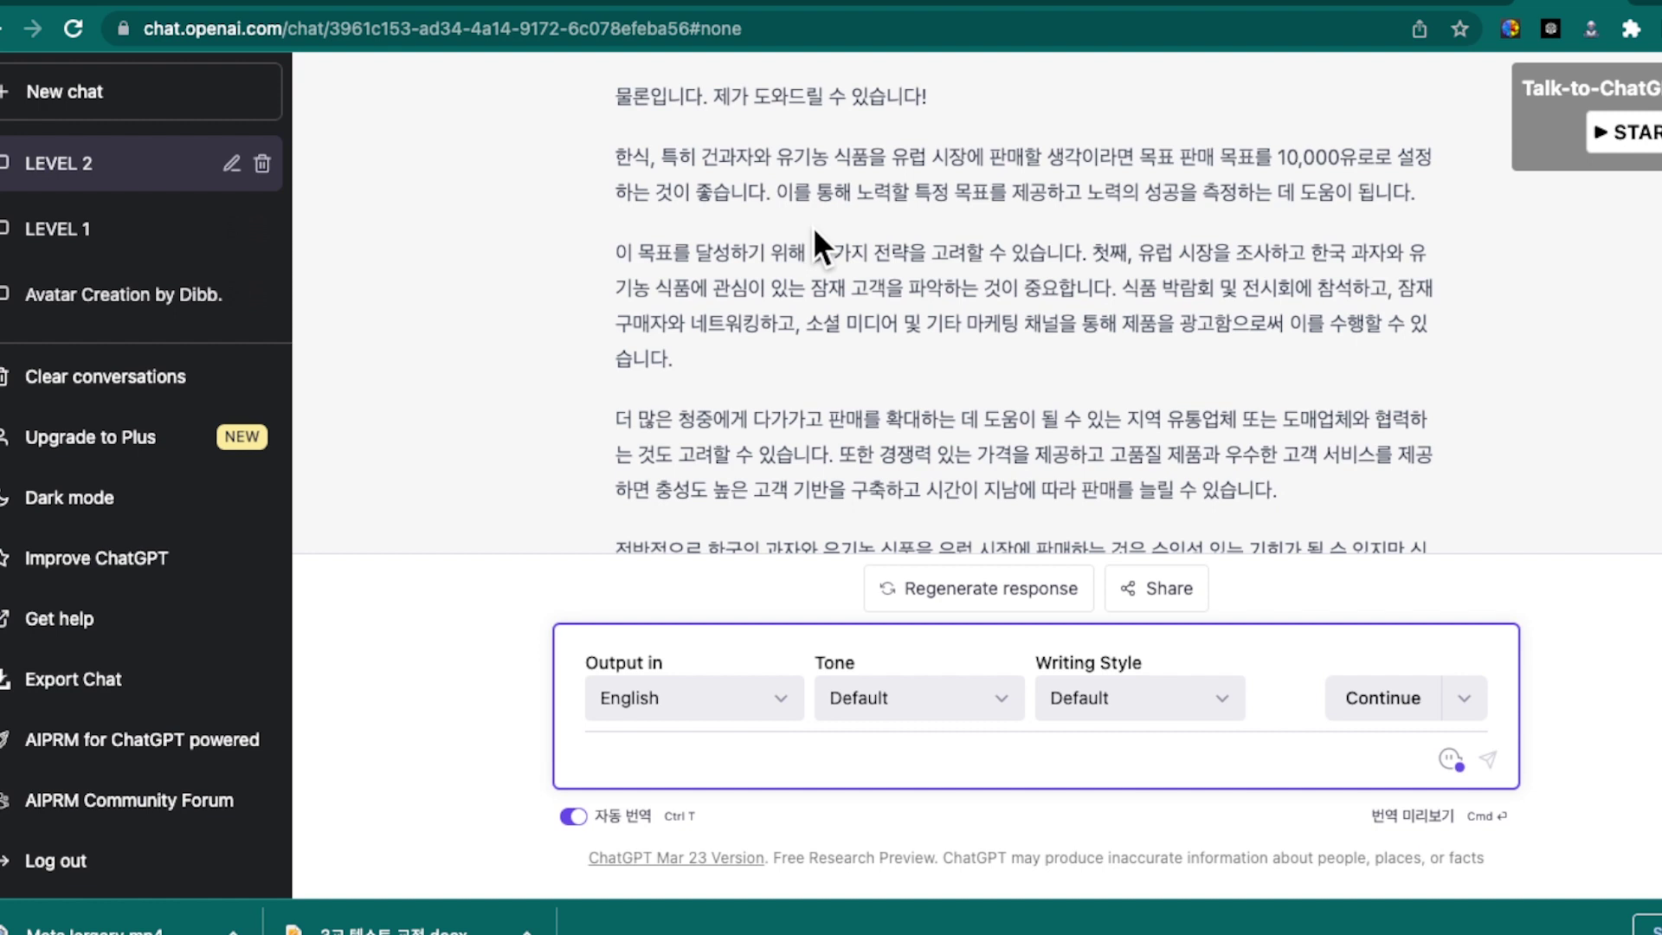
{"action": "scroll", "coordinate": [813, 200], "scroll_direction": "down", "scroll_amount": 1}
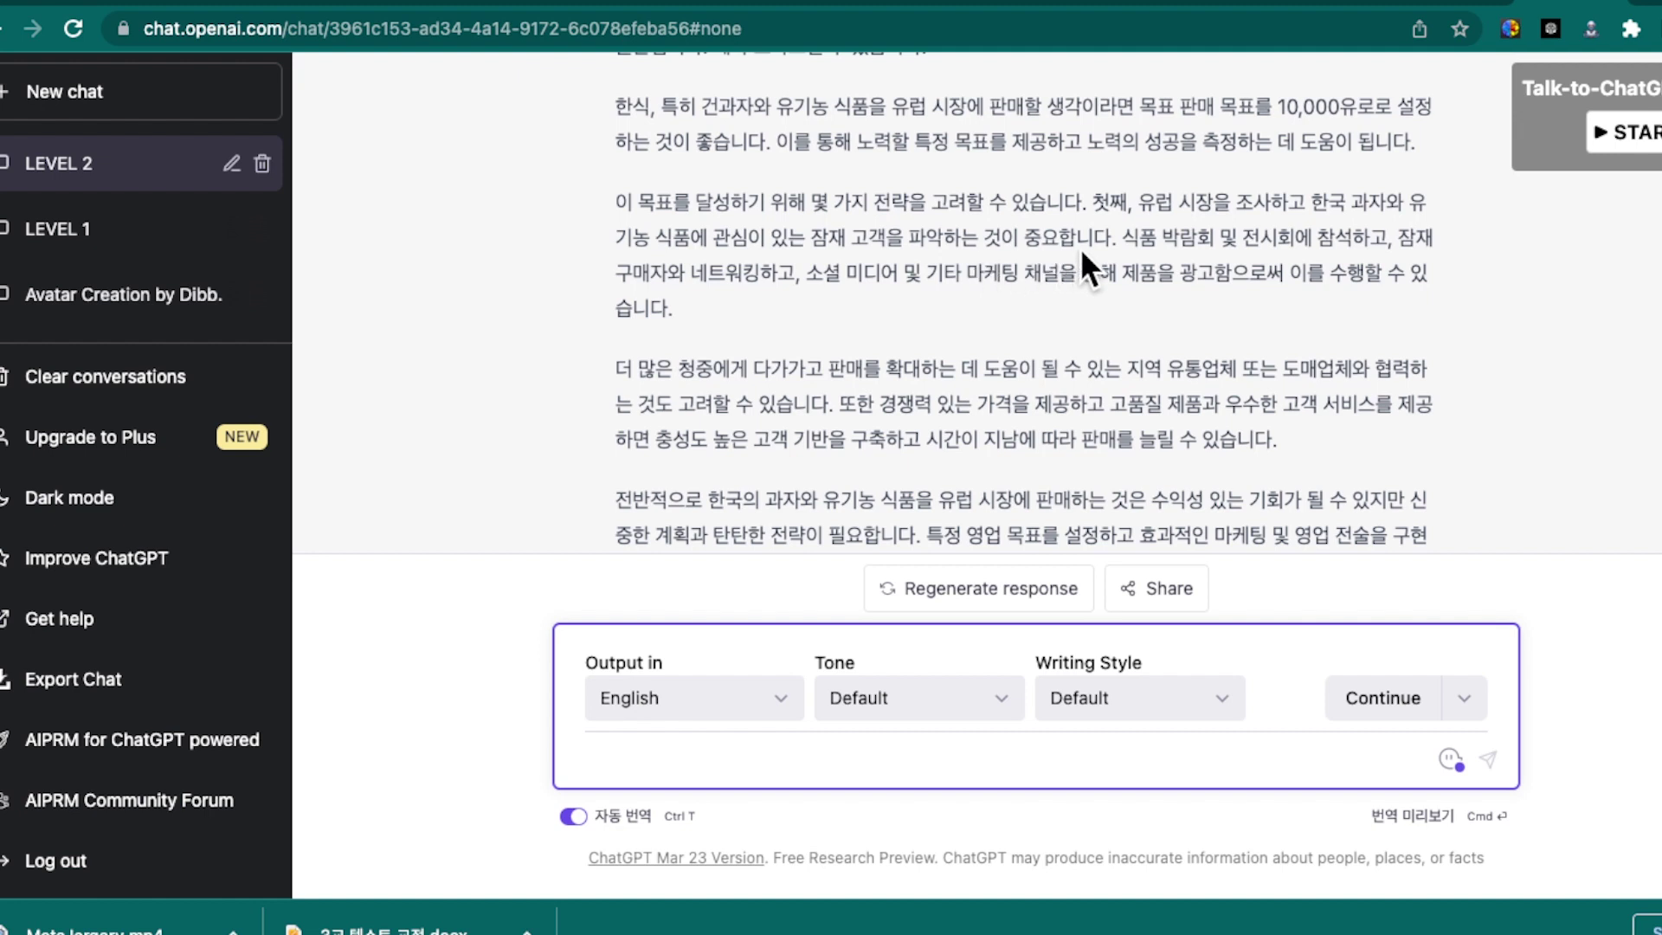
{"action": "scroll", "coordinate": [1080, 247], "scroll_direction": "down", "scroll_amount": 2}
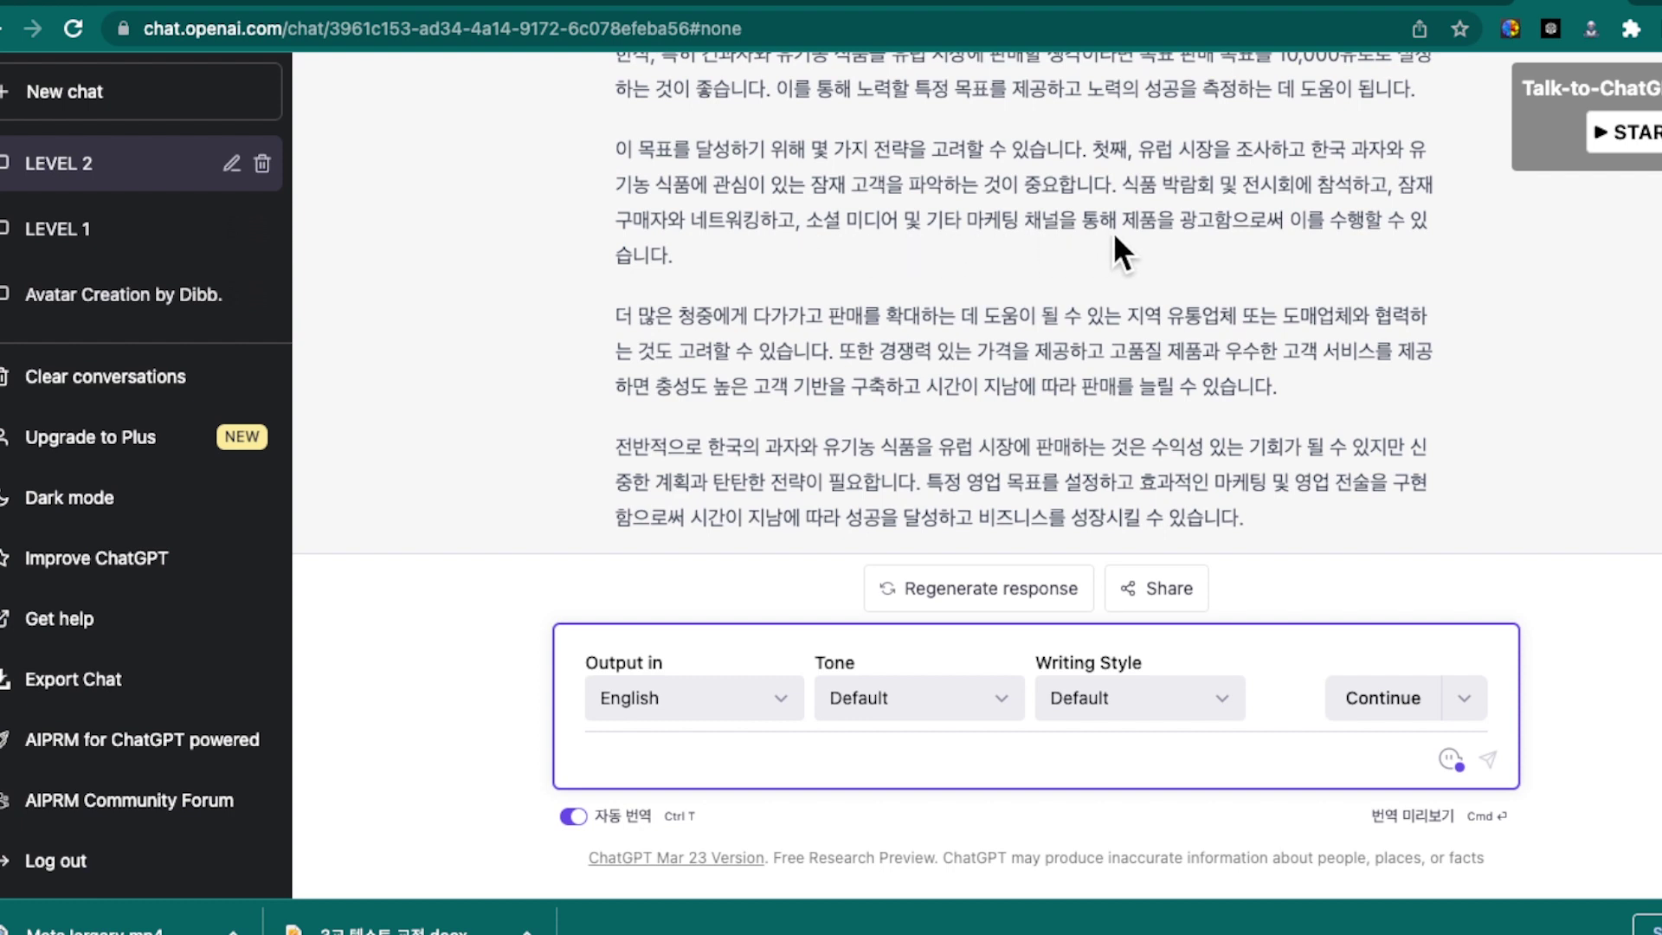
{"action": "scroll", "coordinate": [1115, 237], "scroll_direction": "down", "scroll_amount": 1}
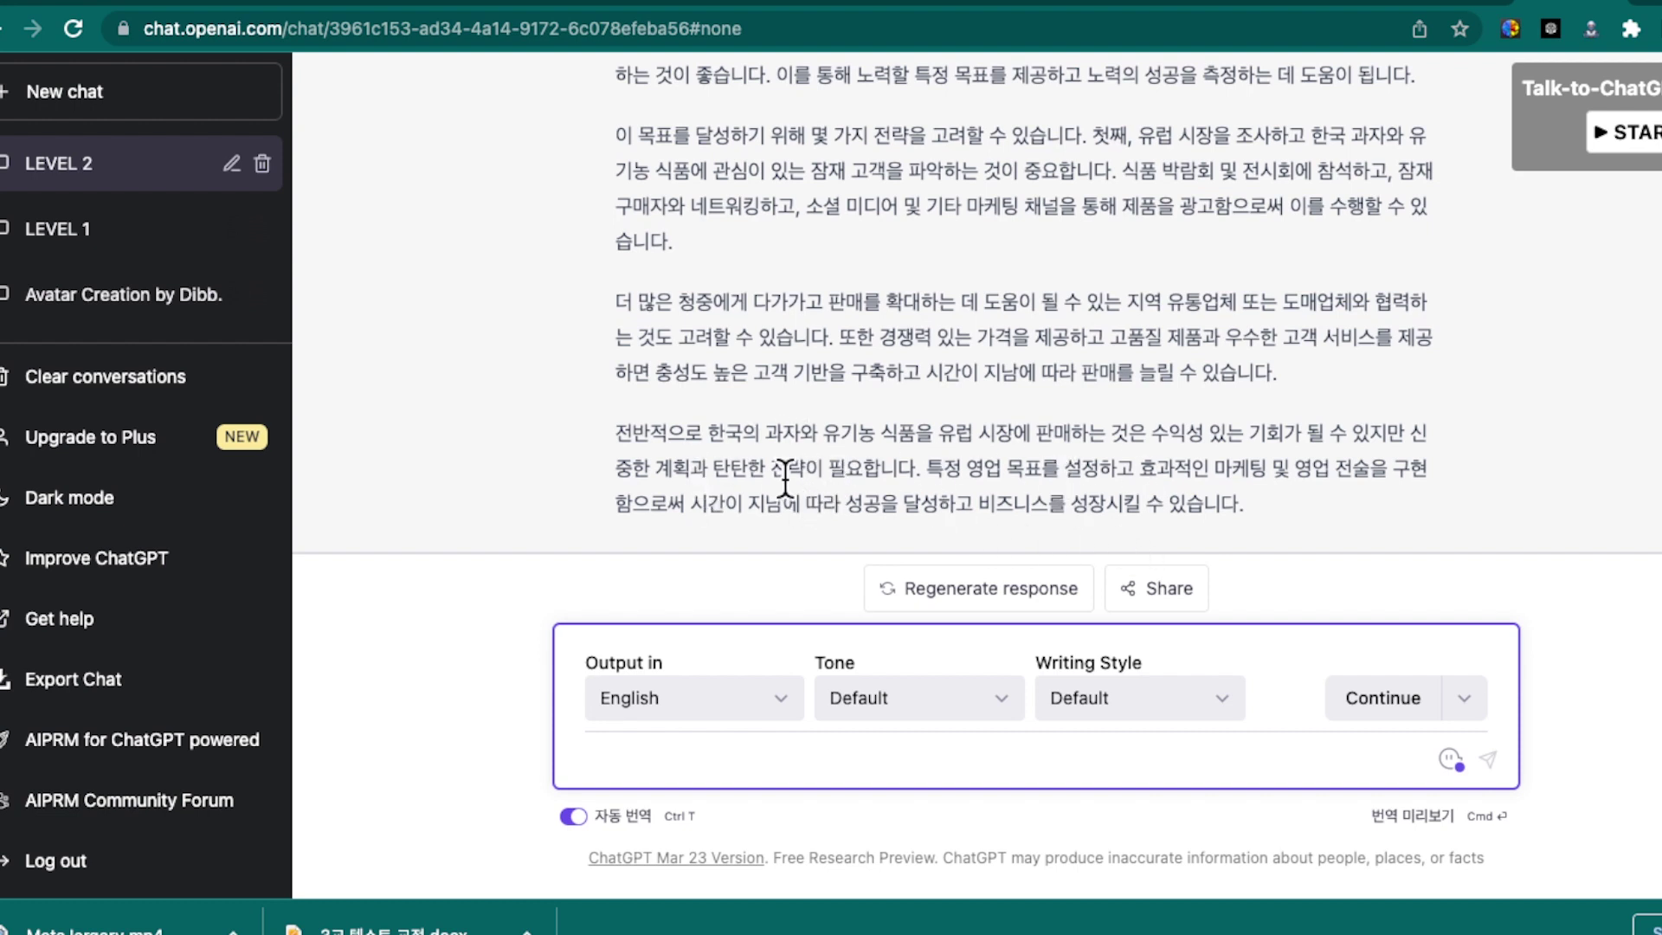
Open the LEVEL 3 conversation and translate its one-page marketing plan response into Korean.
{"action": "scroll", "coordinate": [193, 252], "scroll_direction": "up", "scroll_amount": 3}
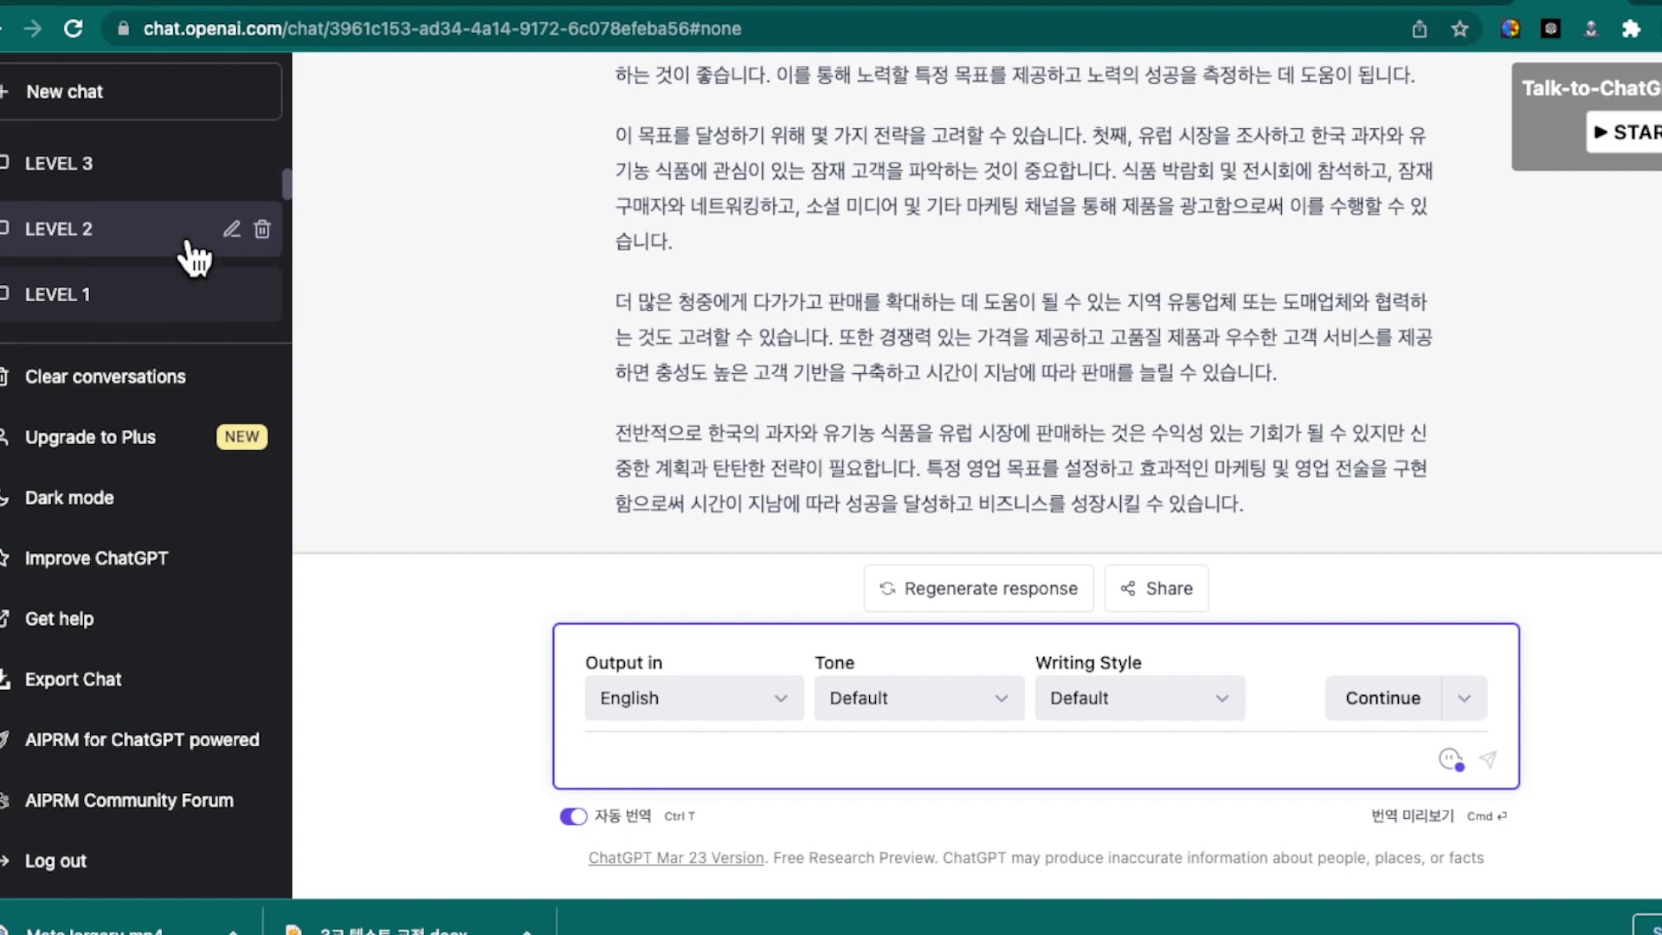
{"action": "left_click", "coordinate": [123, 222]}
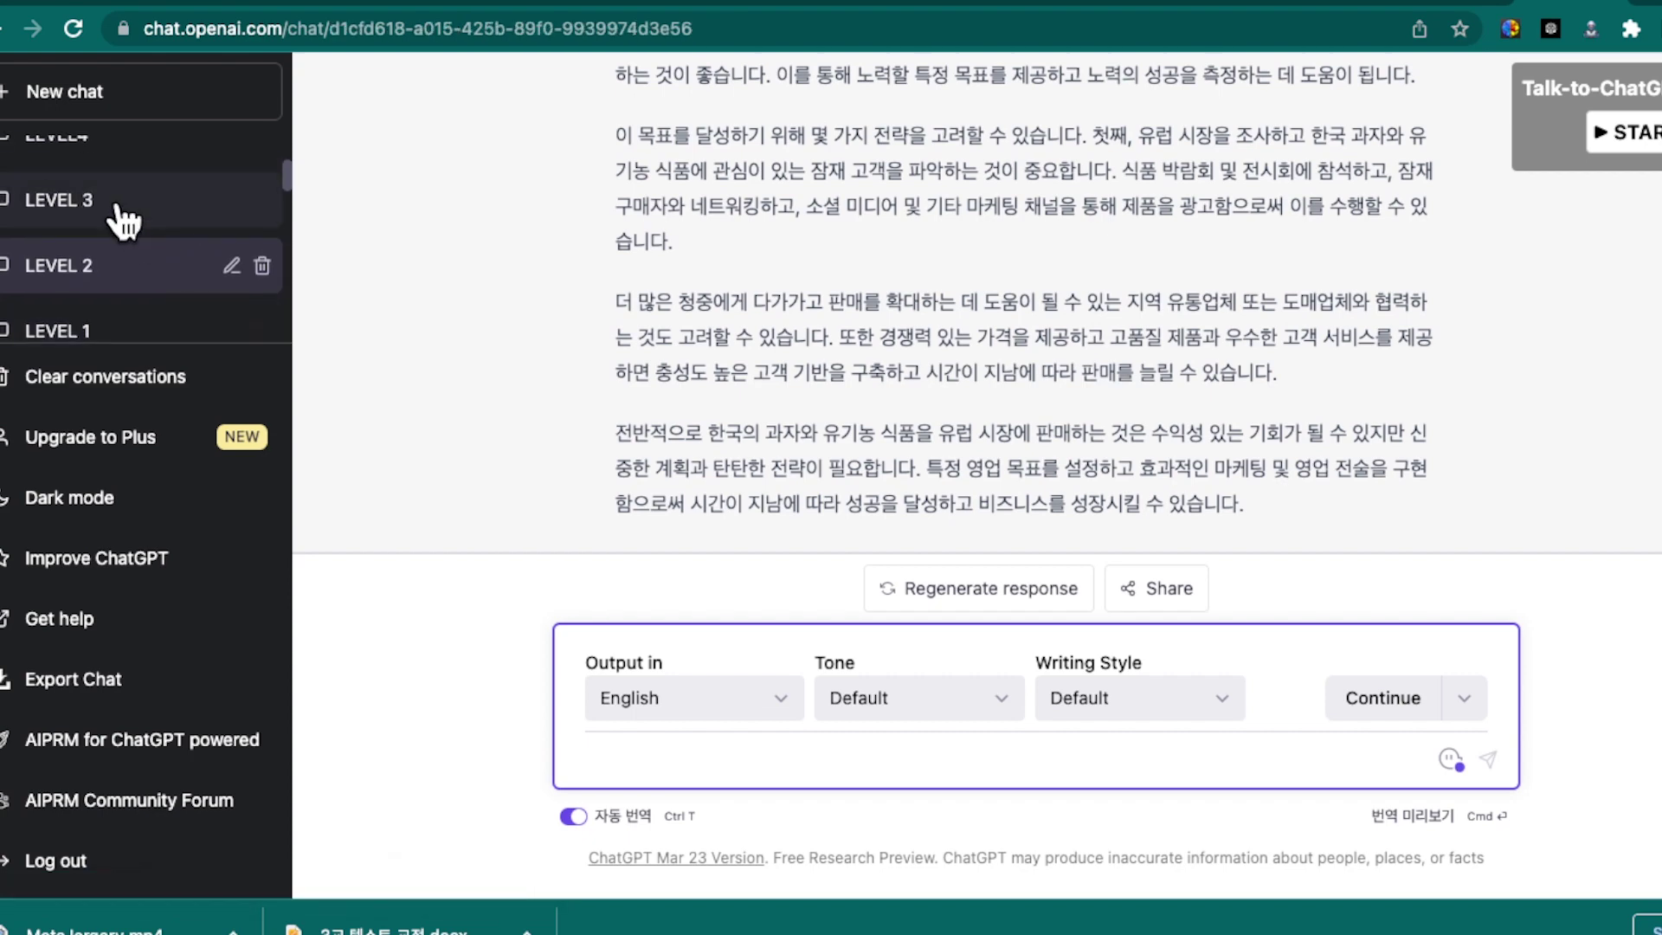
{"action": "scroll", "coordinate": [1051, 226], "scroll_direction": "up", "scroll_amount": 10}
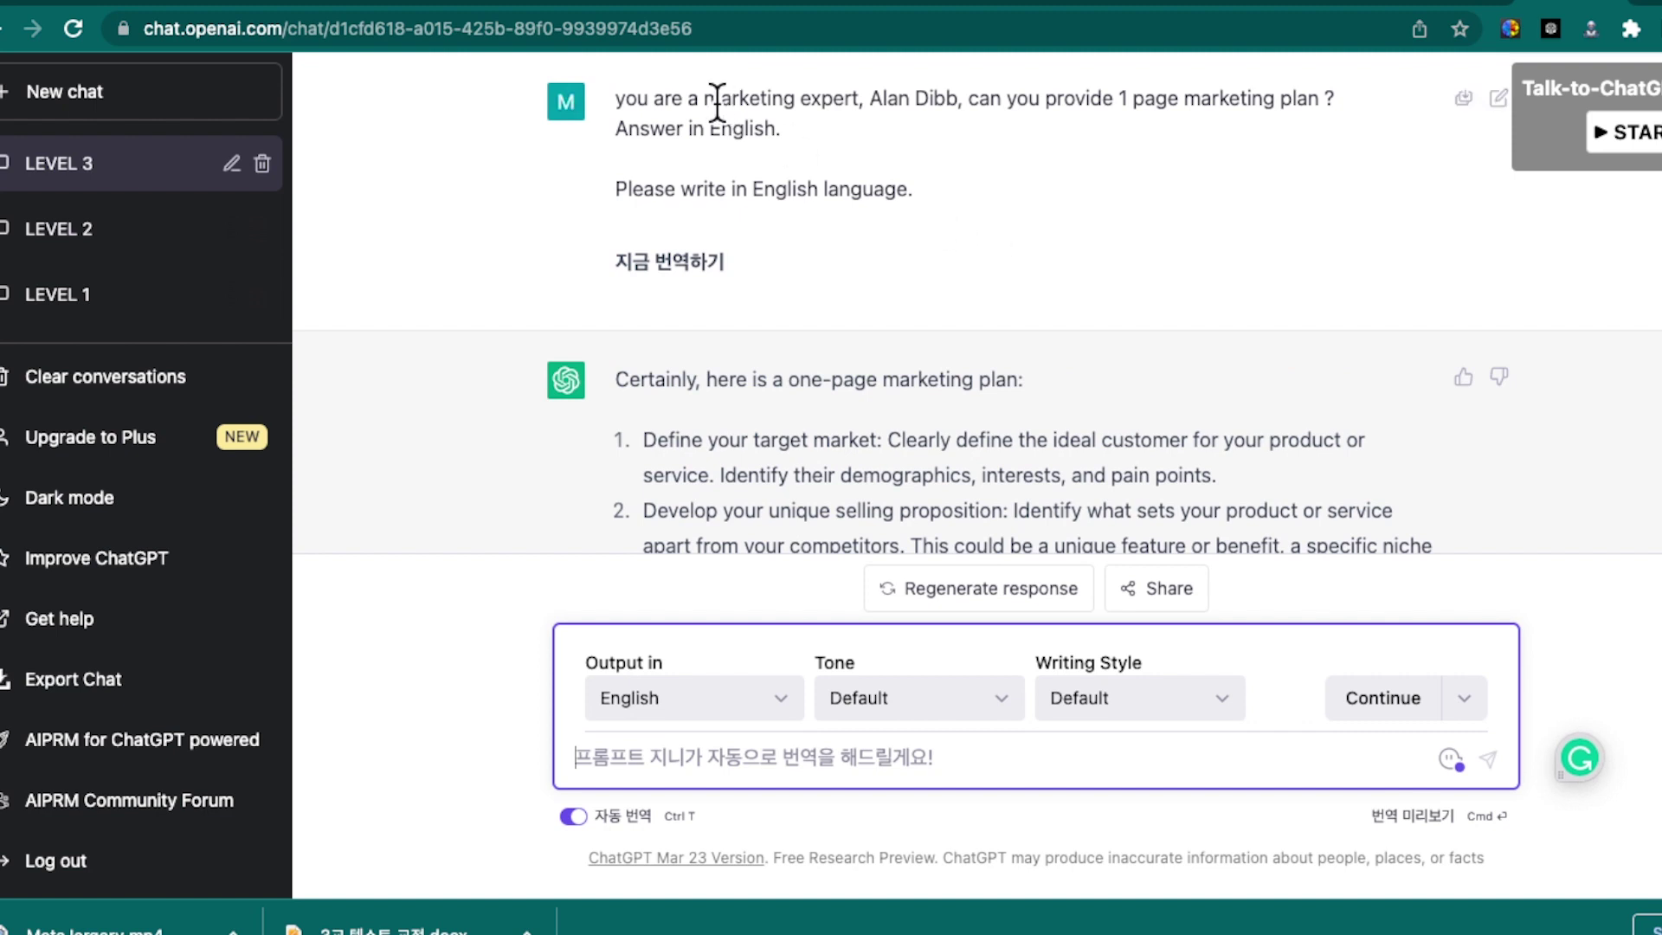
{"action": "scroll", "coordinate": [748, 163], "scroll_direction": "down", "scroll_amount": 10}
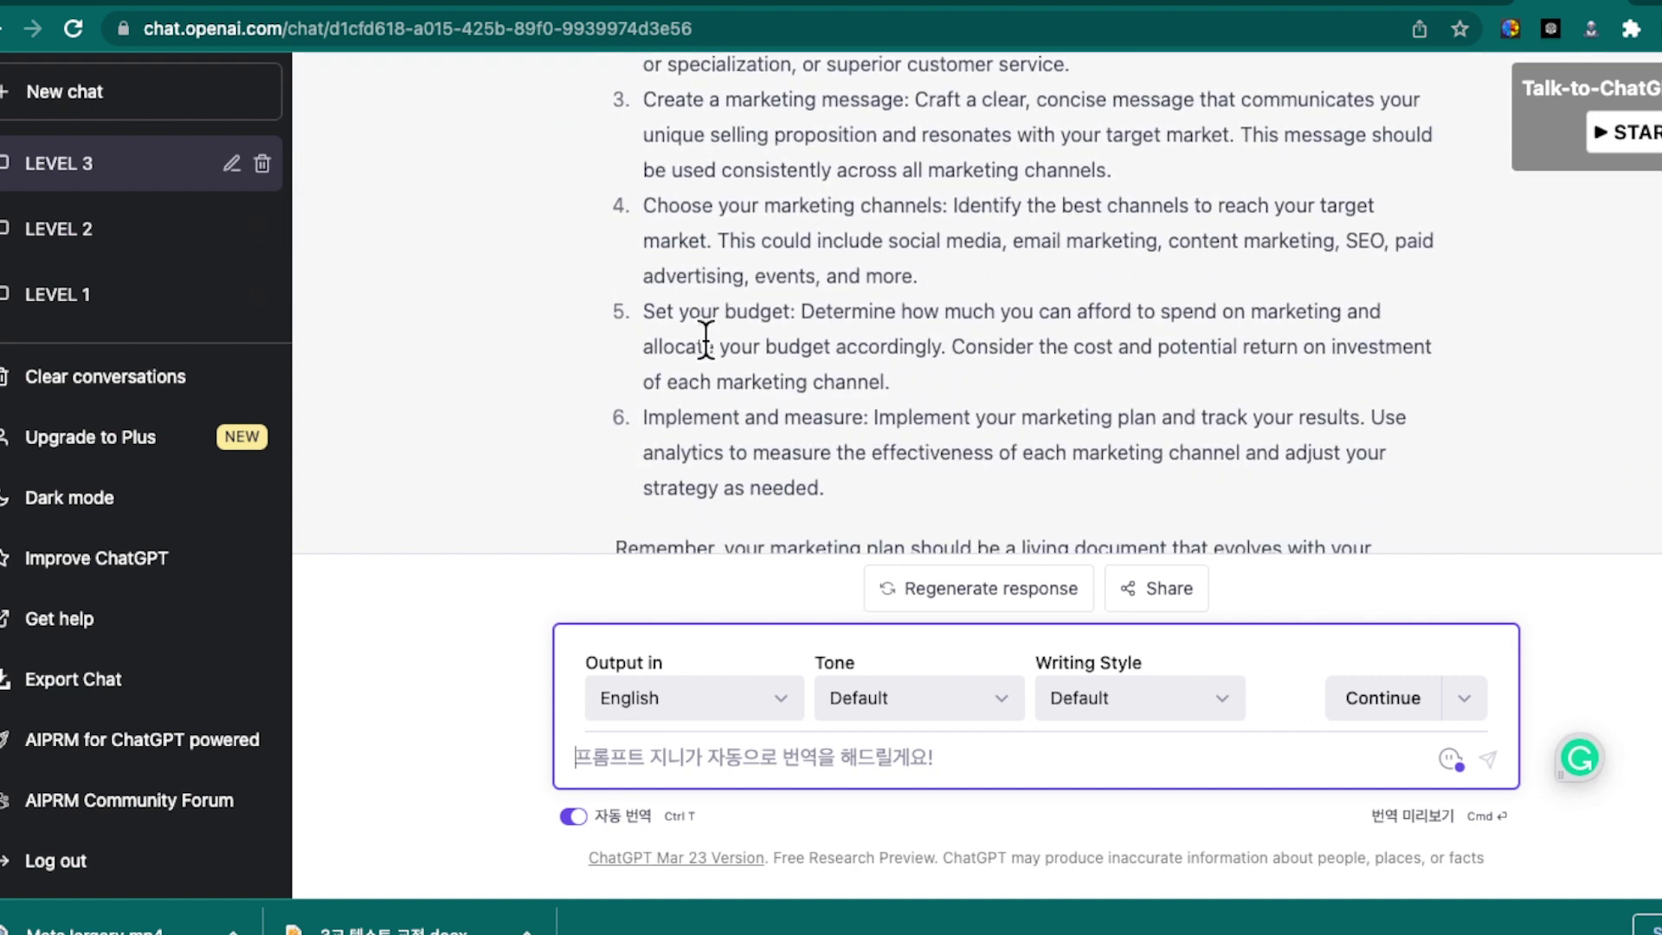
{"action": "scroll", "coordinate": [706, 340], "scroll_direction": "down", "scroll_amount": 3}
{"action": "left_click", "coordinate": [677, 478]}
Read the numbered points in the Korean translation of the one-page marketing plan.
{"action": "scroll", "coordinate": [1016, 320], "scroll_direction": "down", "scroll_amount": 4}
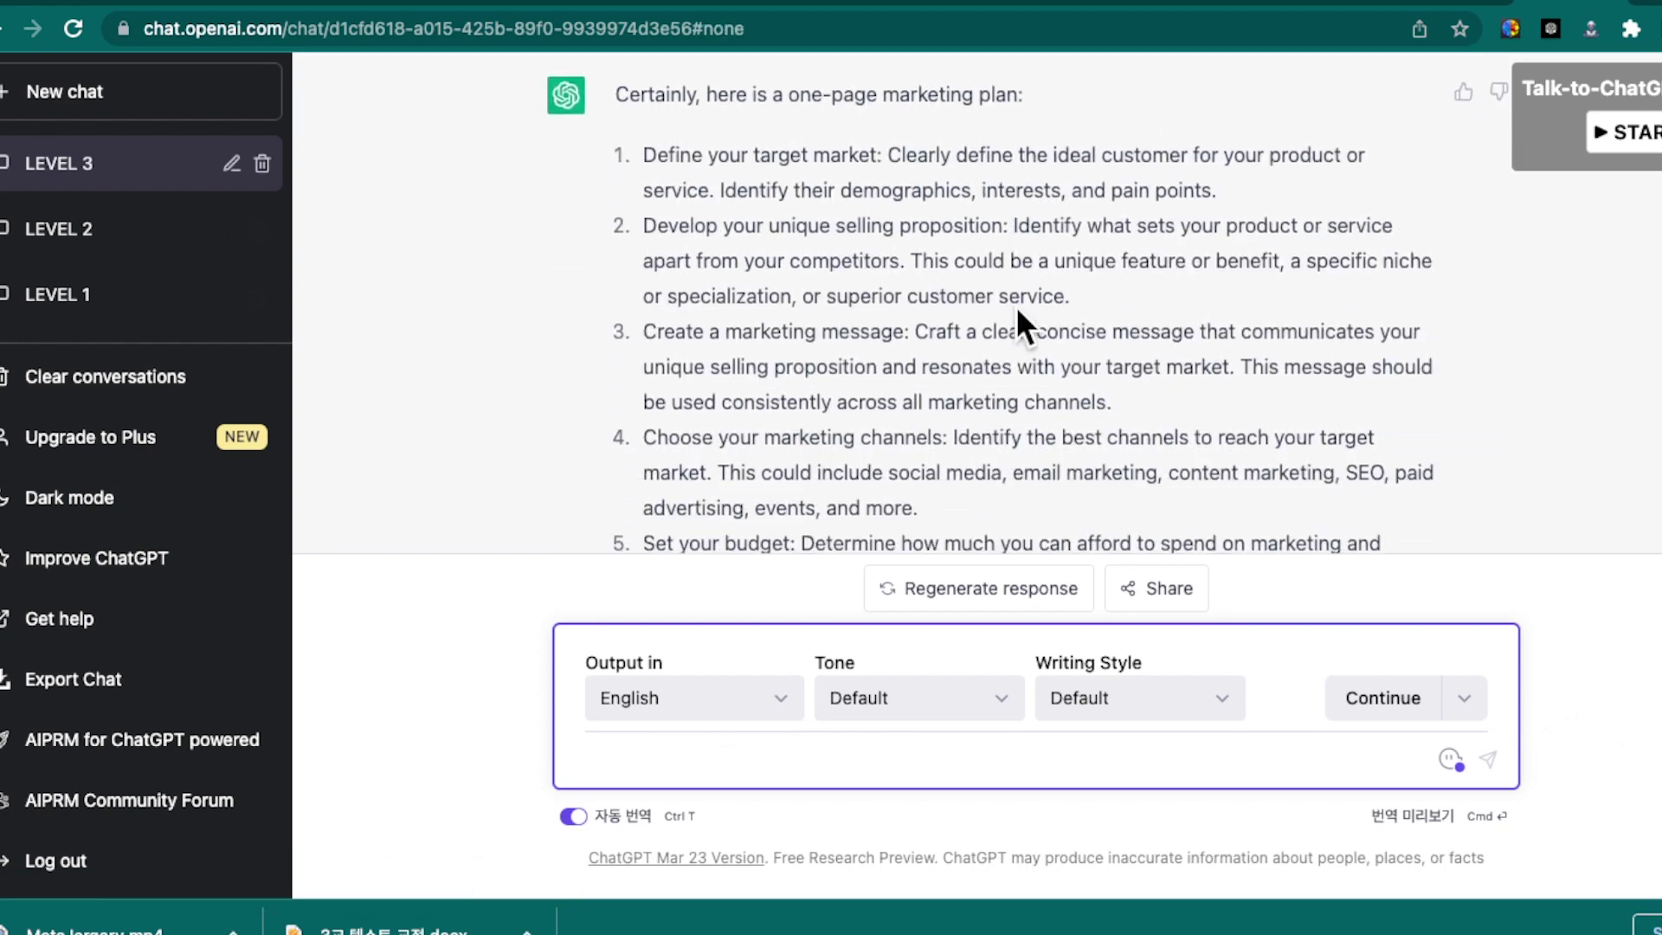
{"action": "scroll", "coordinate": [1013, 305], "scroll_direction": "down", "scroll_amount": 3}
{"action": "scroll", "coordinate": [844, 433], "scroll_direction": "down", "scroll_amount": 2}
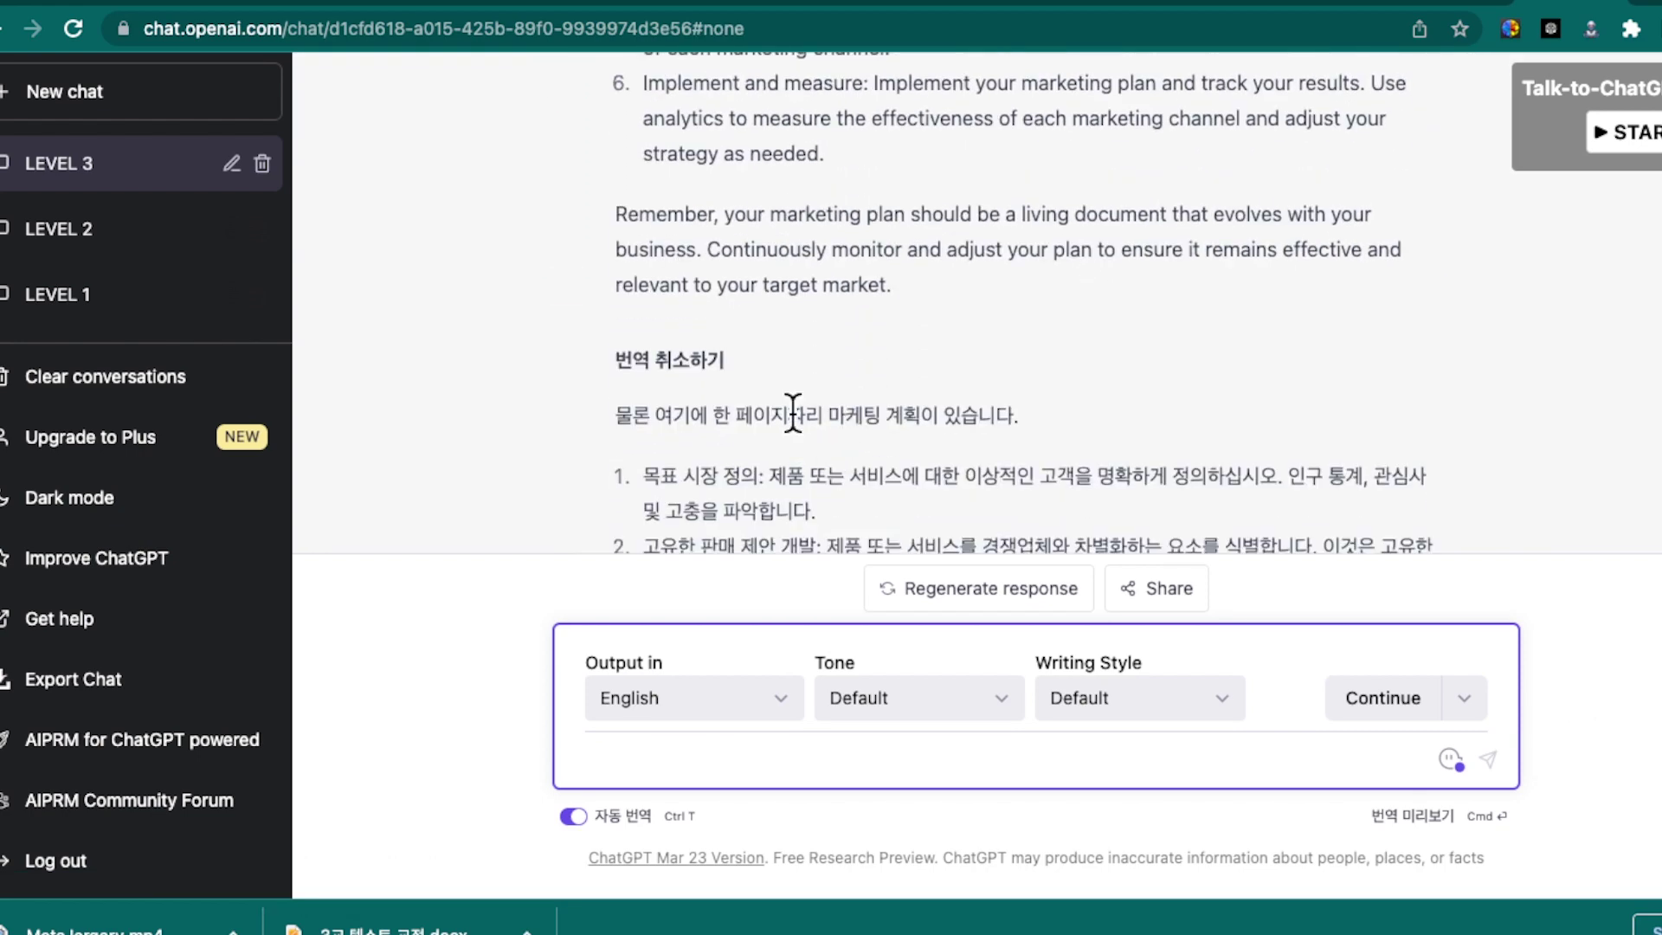
{"action": "scroll", "coordinate": [809, 344], "scroll_direction": "down", "scroll_amount": 3}
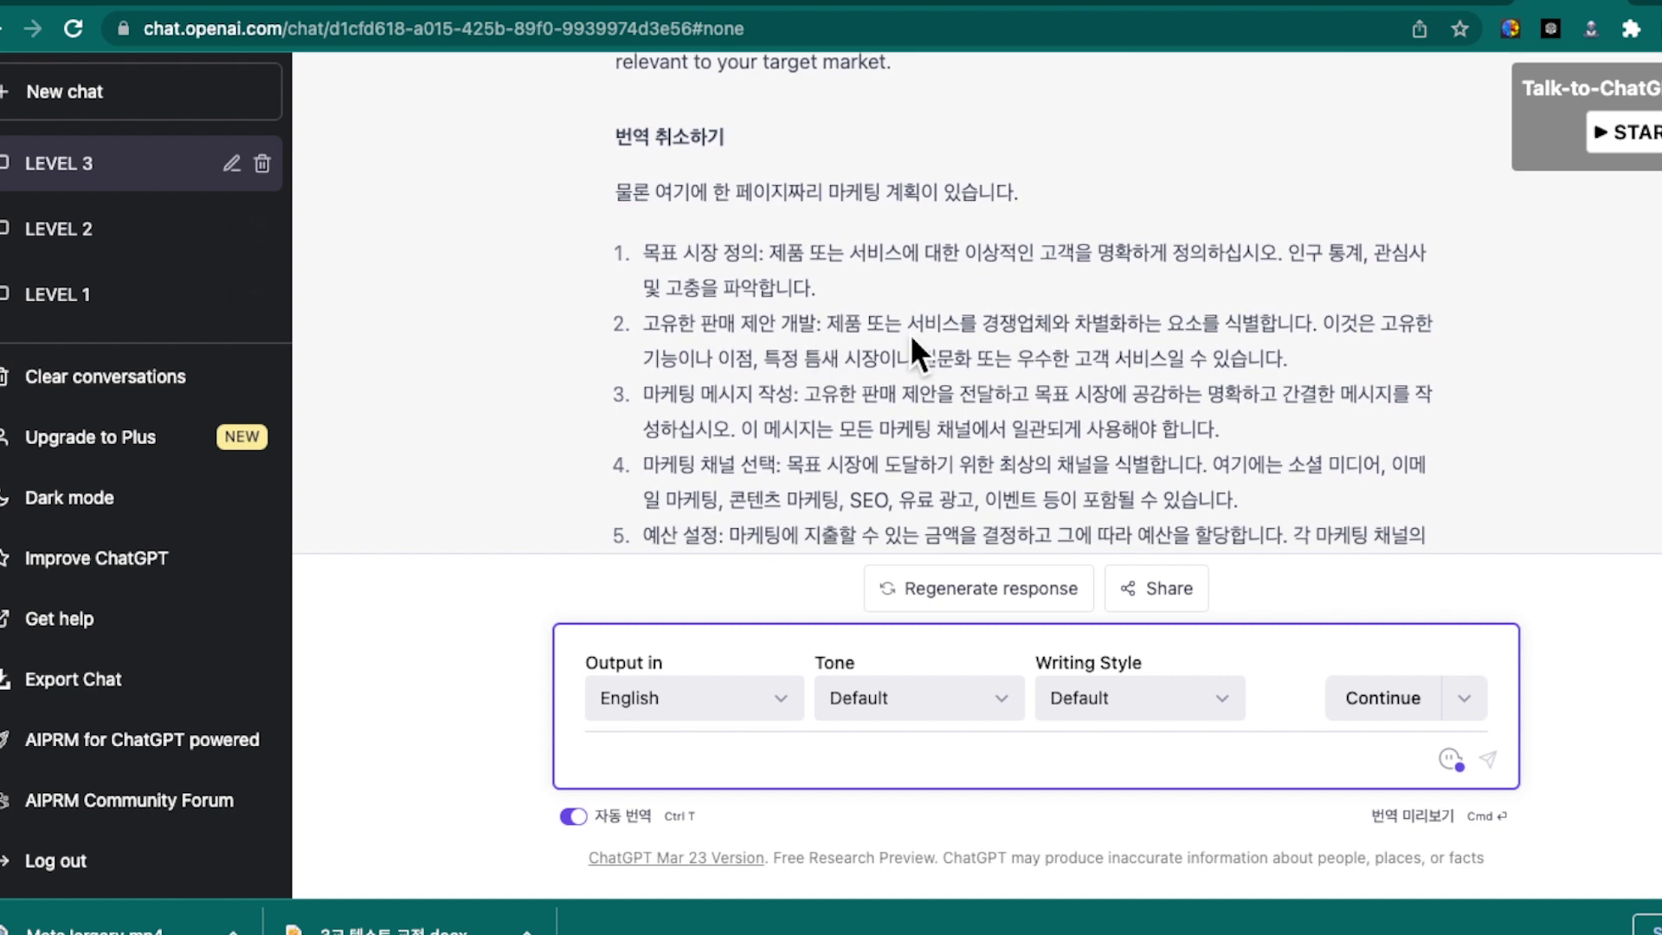
{"action": "scroll", "coordinate": [1004, 329], "scroll_direction": "down", "scroll_amount": 2}
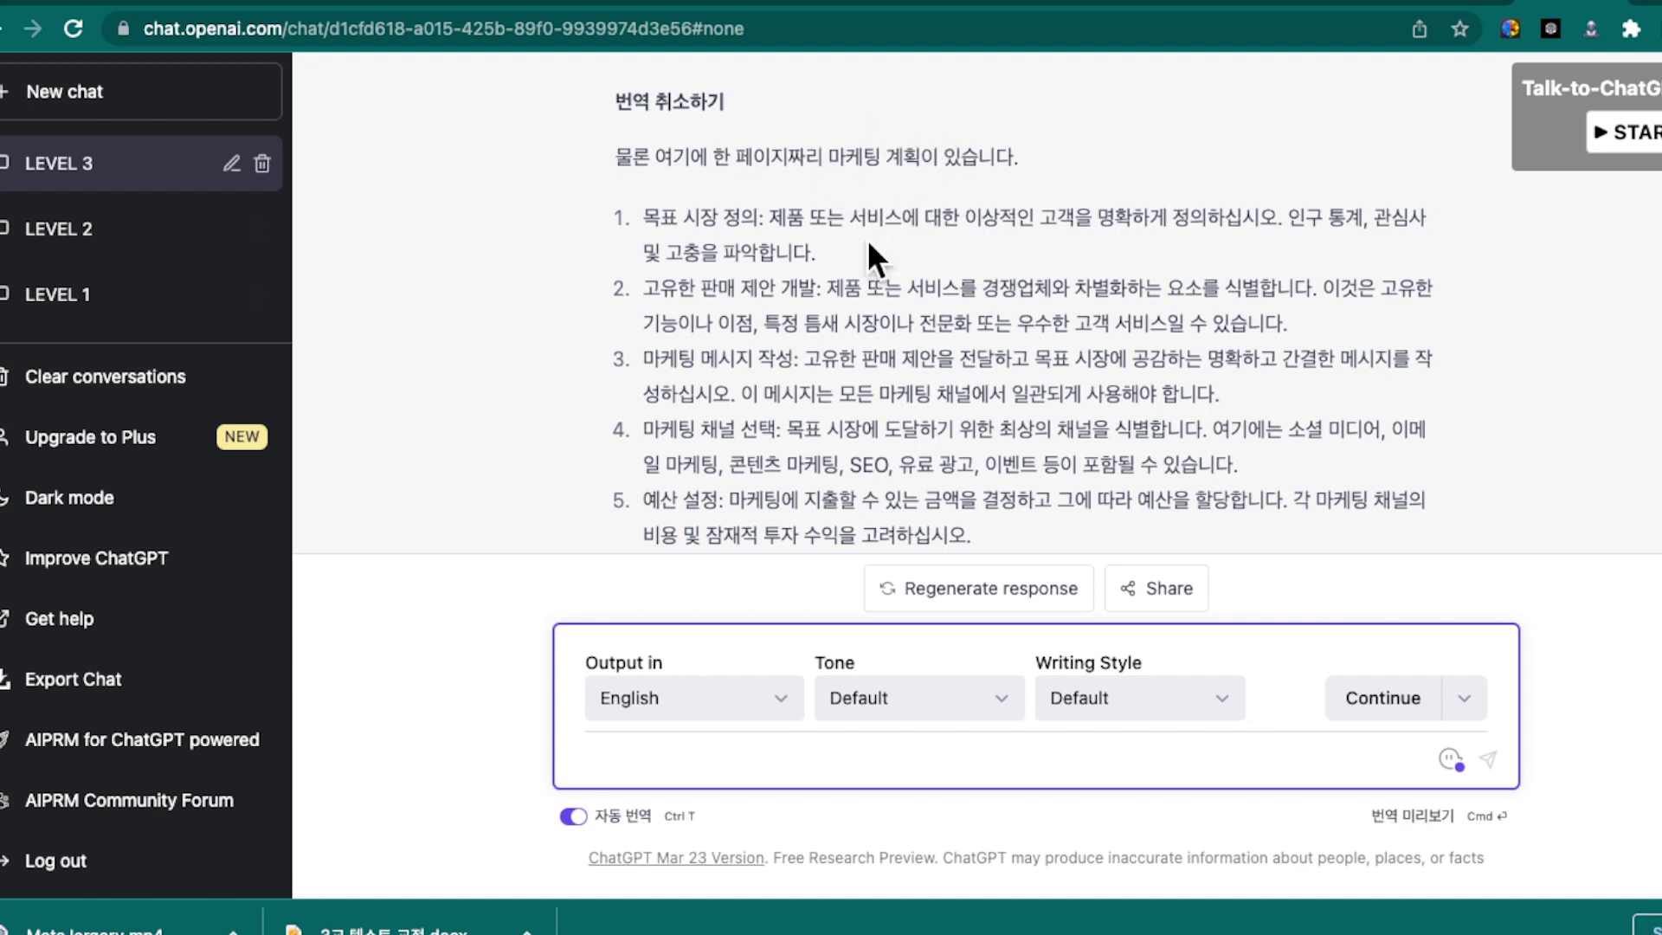
{"action": "scroll", "coordinate": [867, 252], "scroll_direction": "down", "scroll_amount": 2}
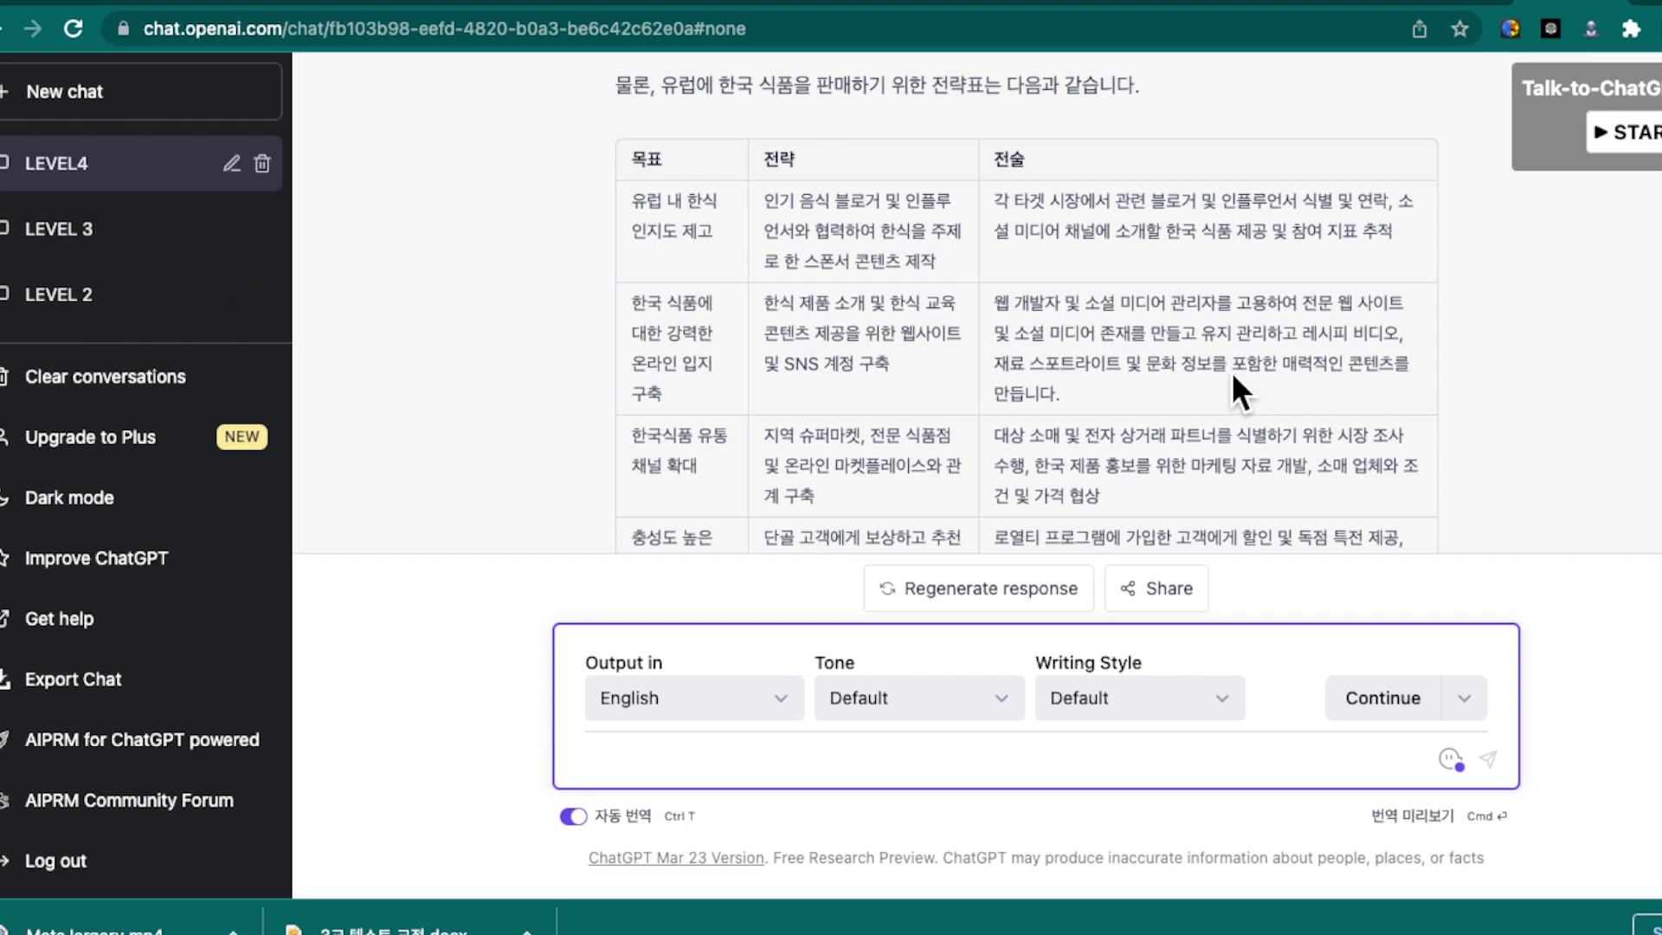
Examine the goals, strategies and tactics in the LEVEL4 conversation's Korean table for selling Korean food in Europe.
{"action": "scroll", "coordinate": [1351, 387], "scroll_direction": "down", "scroll_amount": 1}
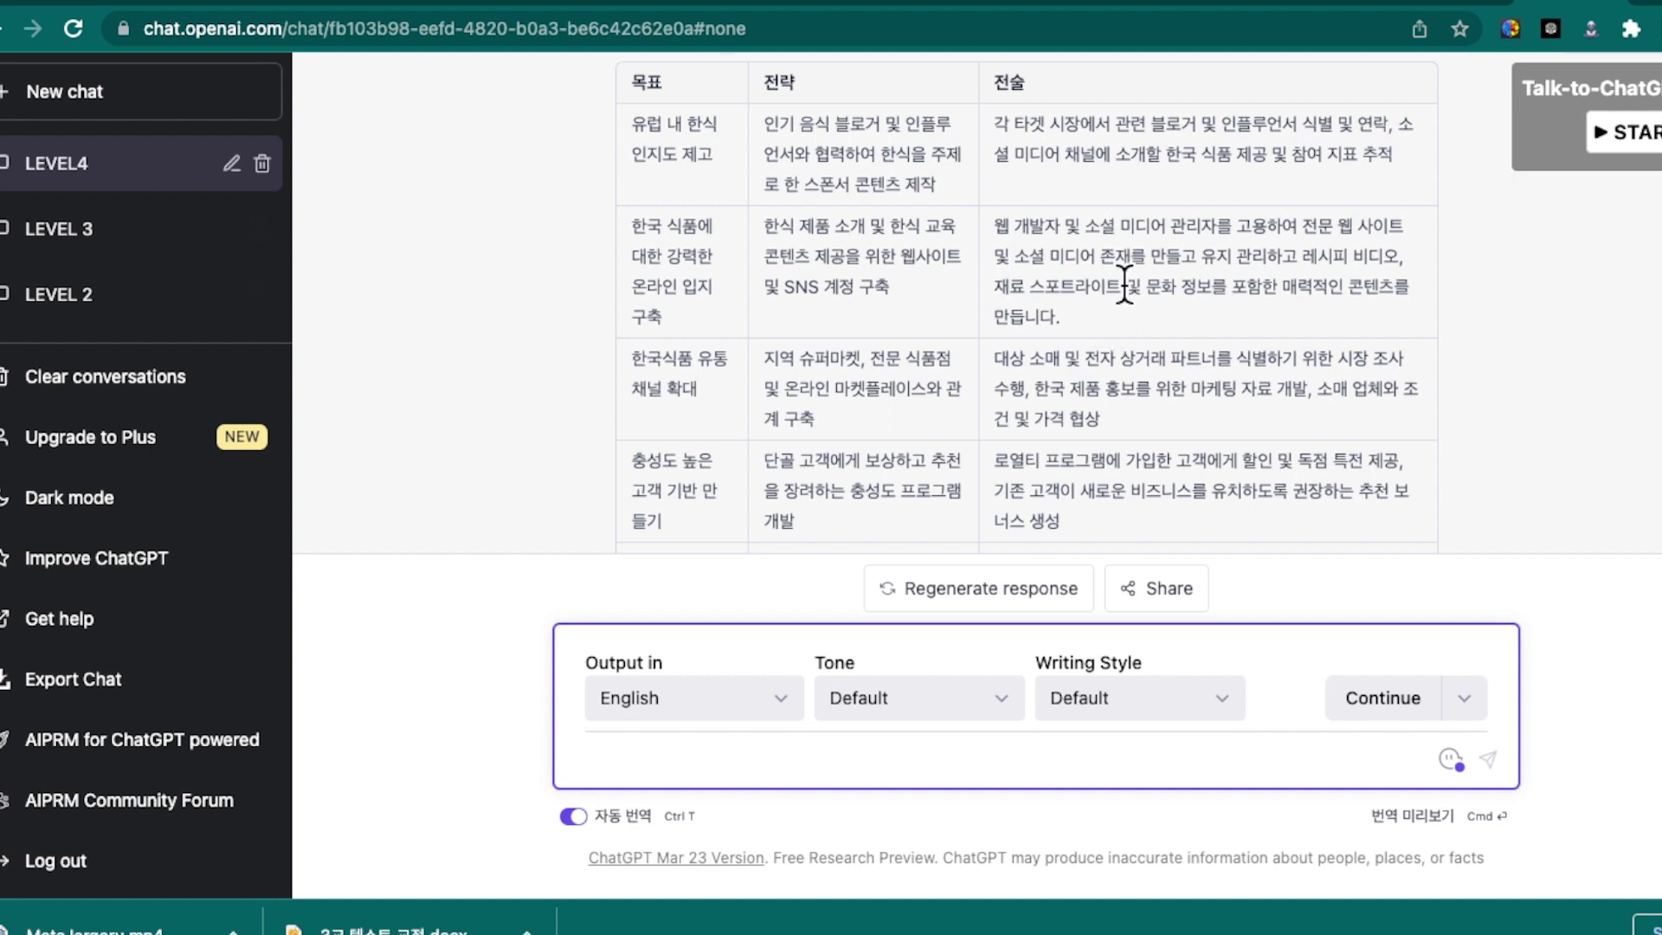
{"action": "scroll", "coordinate": [1123, 286], "scroll_direction": "down", "scroll_amount": 2}
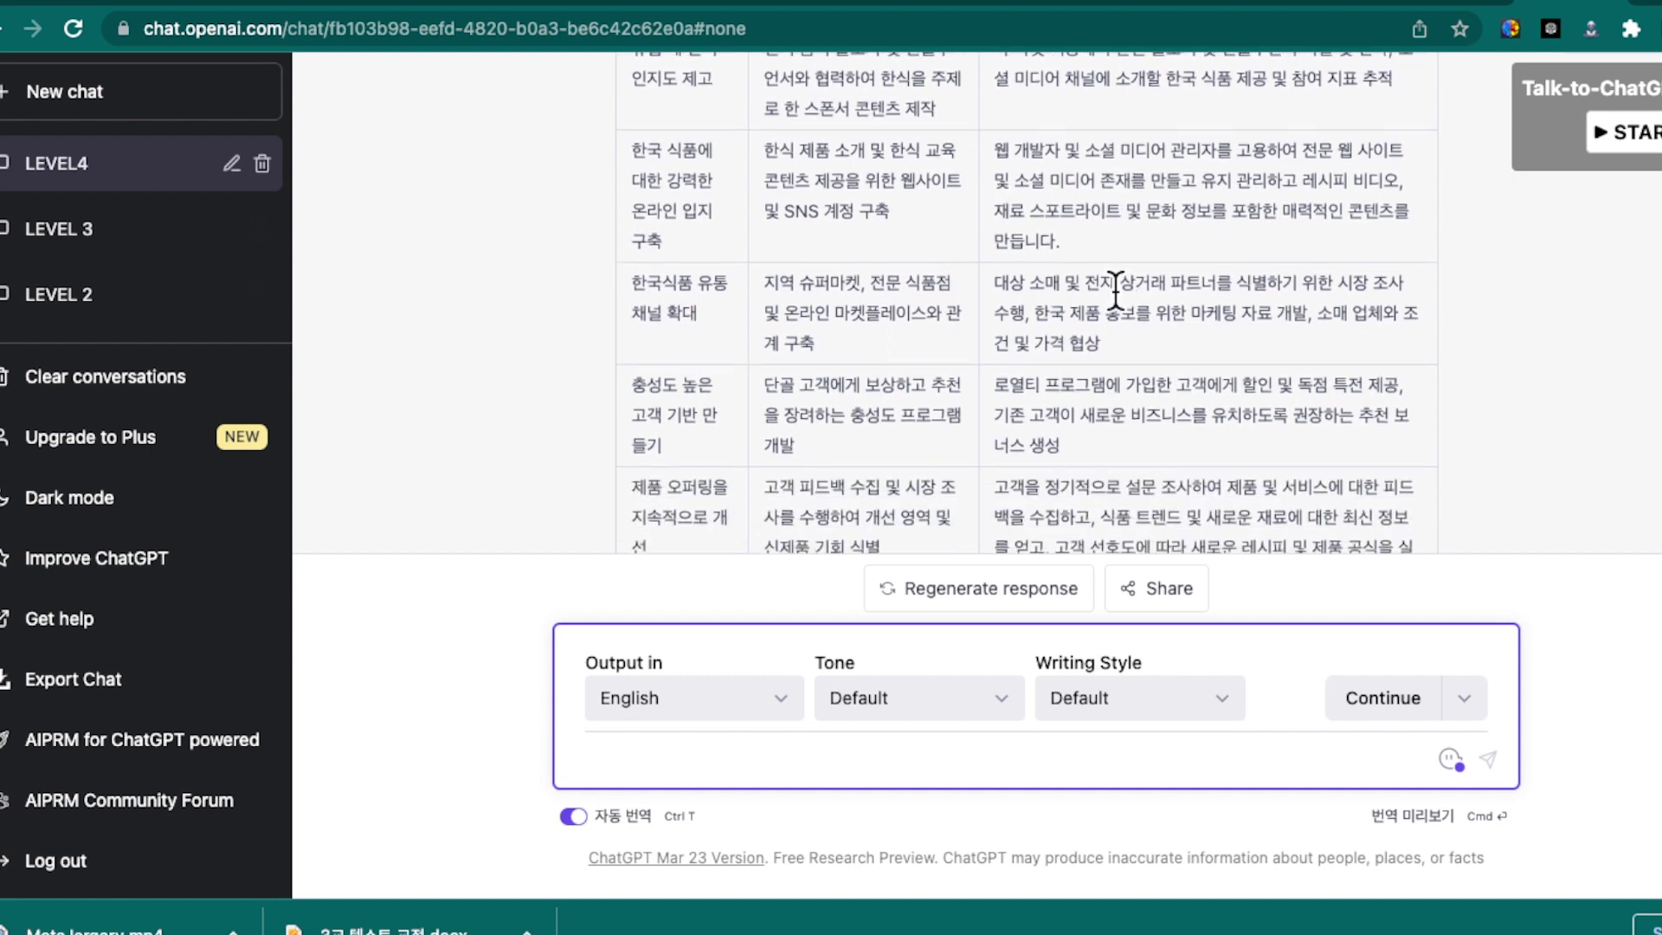
{"action": "scroll", "coordinate": [1116, 290], "scroll_direction": "down", "scroll_amount": 2}
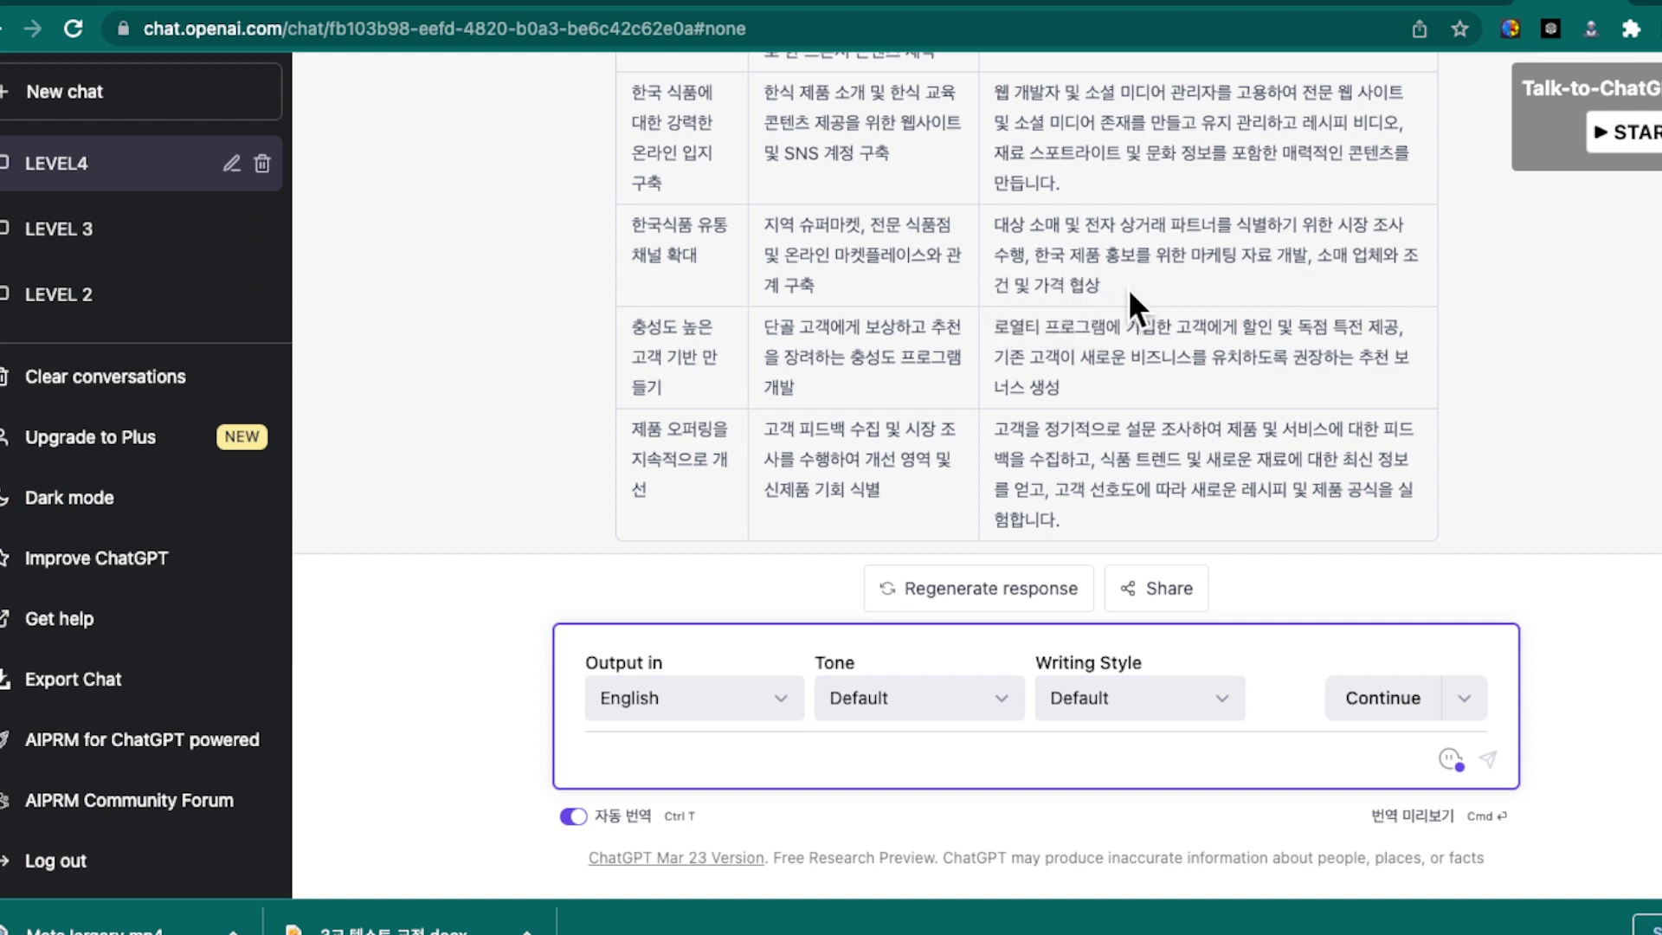
Read the remaining rows and closing summary of the LEVEL4 Korean table, and review the table again from its beginning.
{"action": "scroll", "coordinate": [1035, 305], "scroll_direction": "down", "scroll_amount": 2}
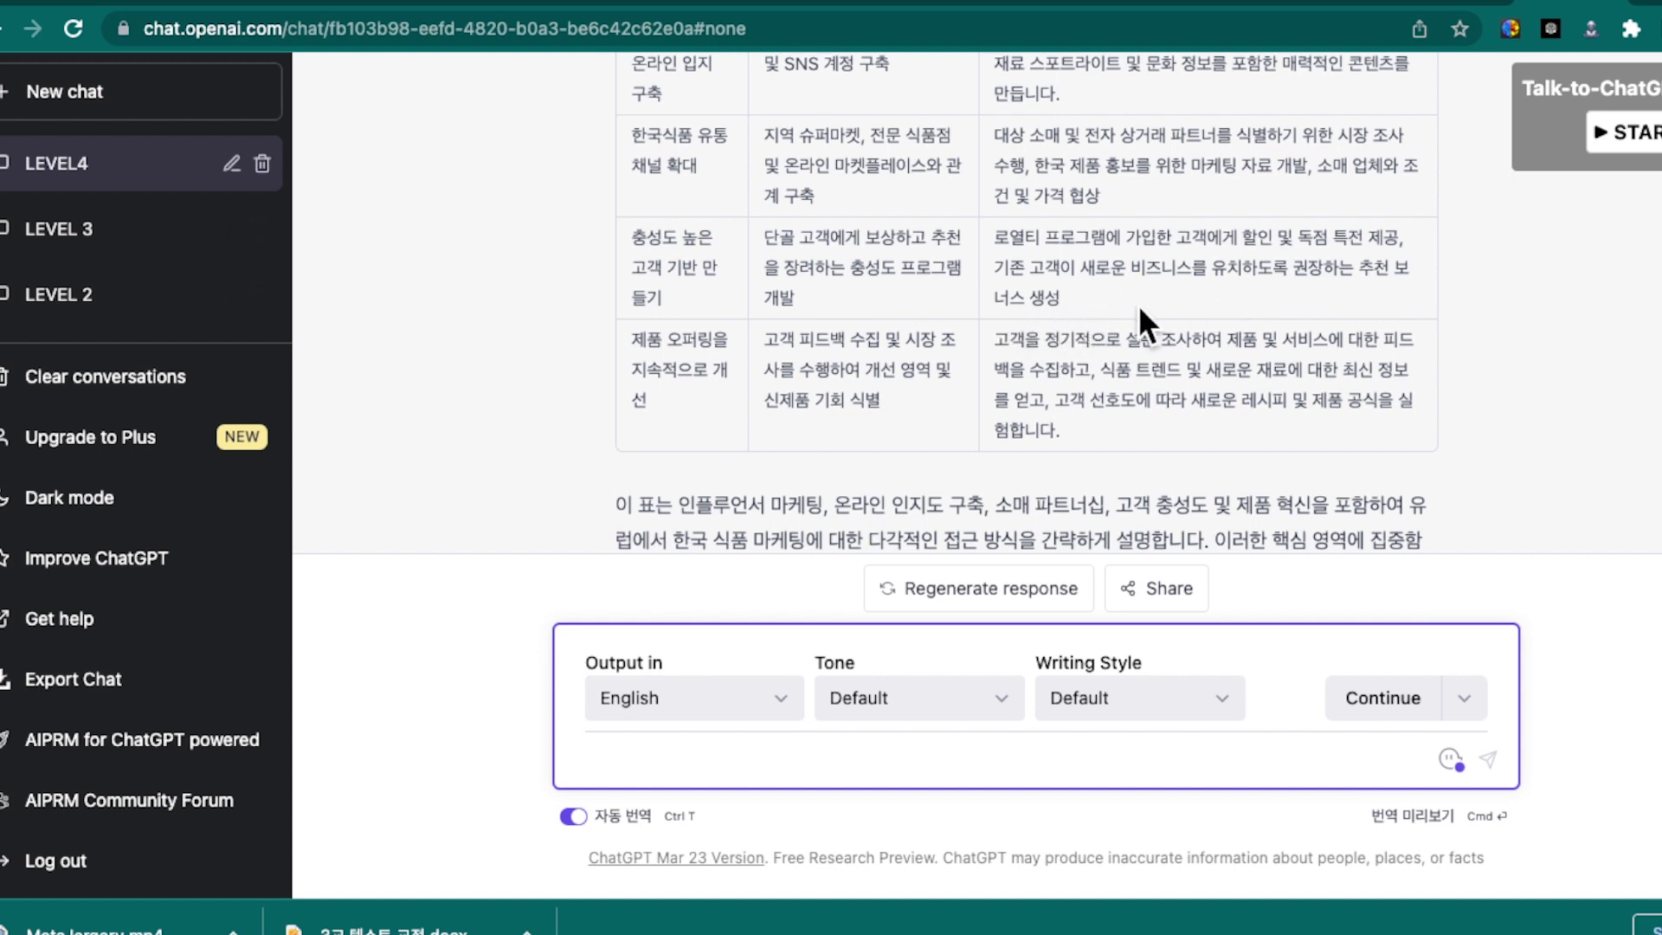
{"action": "scroll", "coordinate": [1139, 305], "scroll_direction": "down", "scroll_amount": 2}
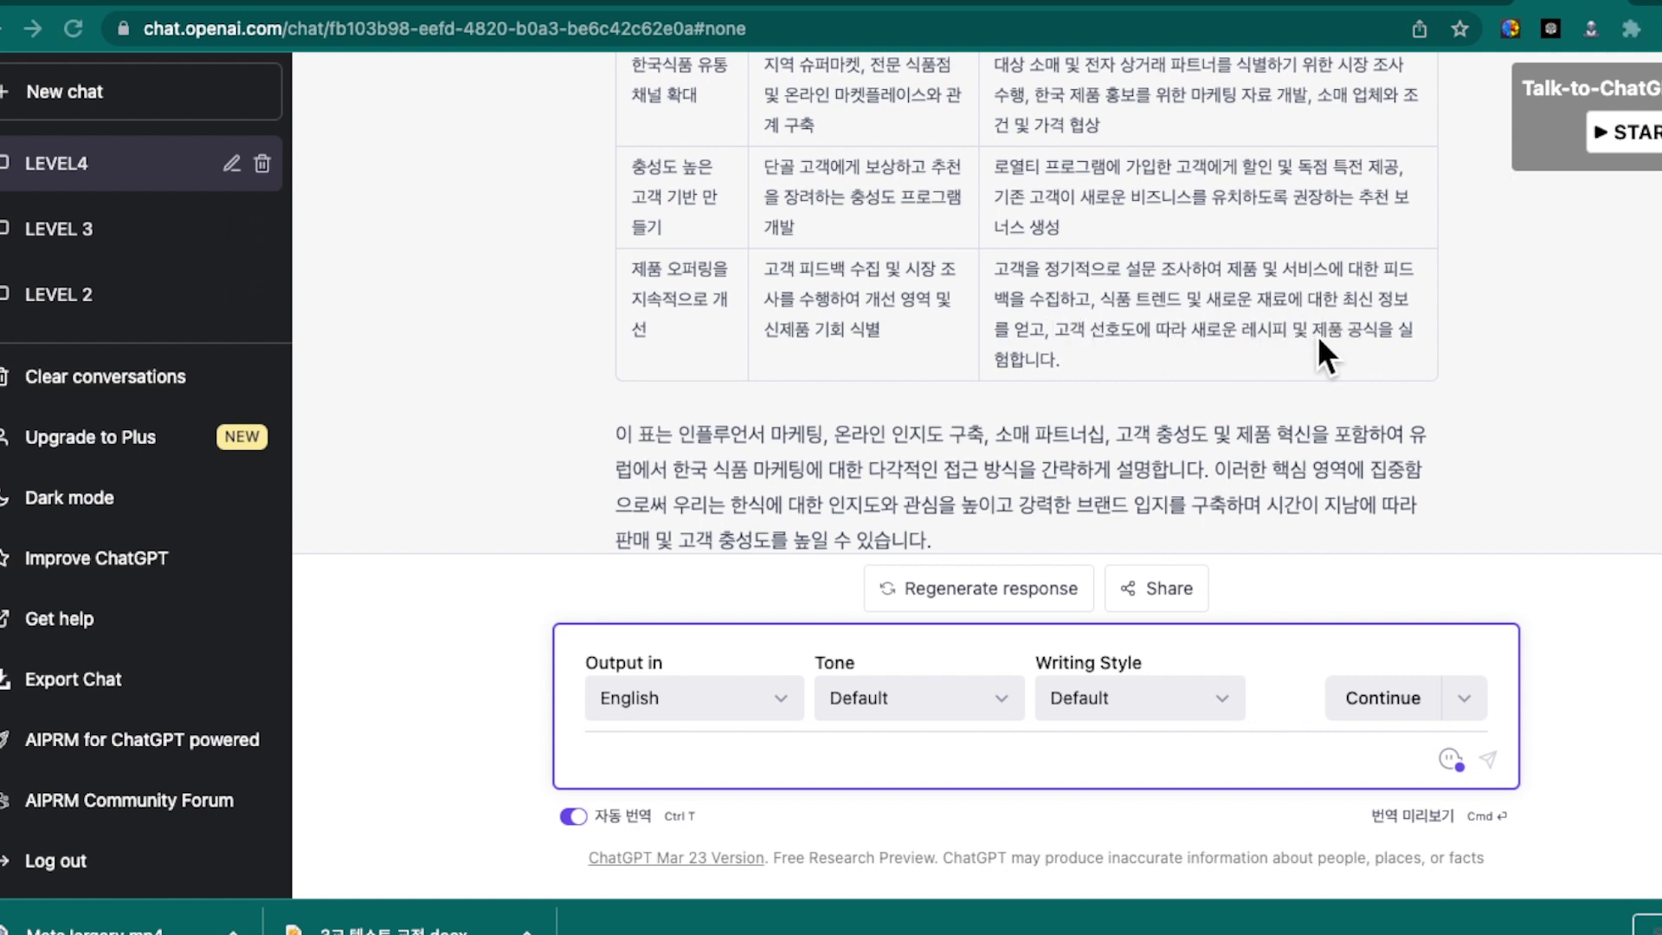
{"action": "scroll", "coordinate": [1318, 340], "scroll_direction": "down", "scroll_amount": 1}
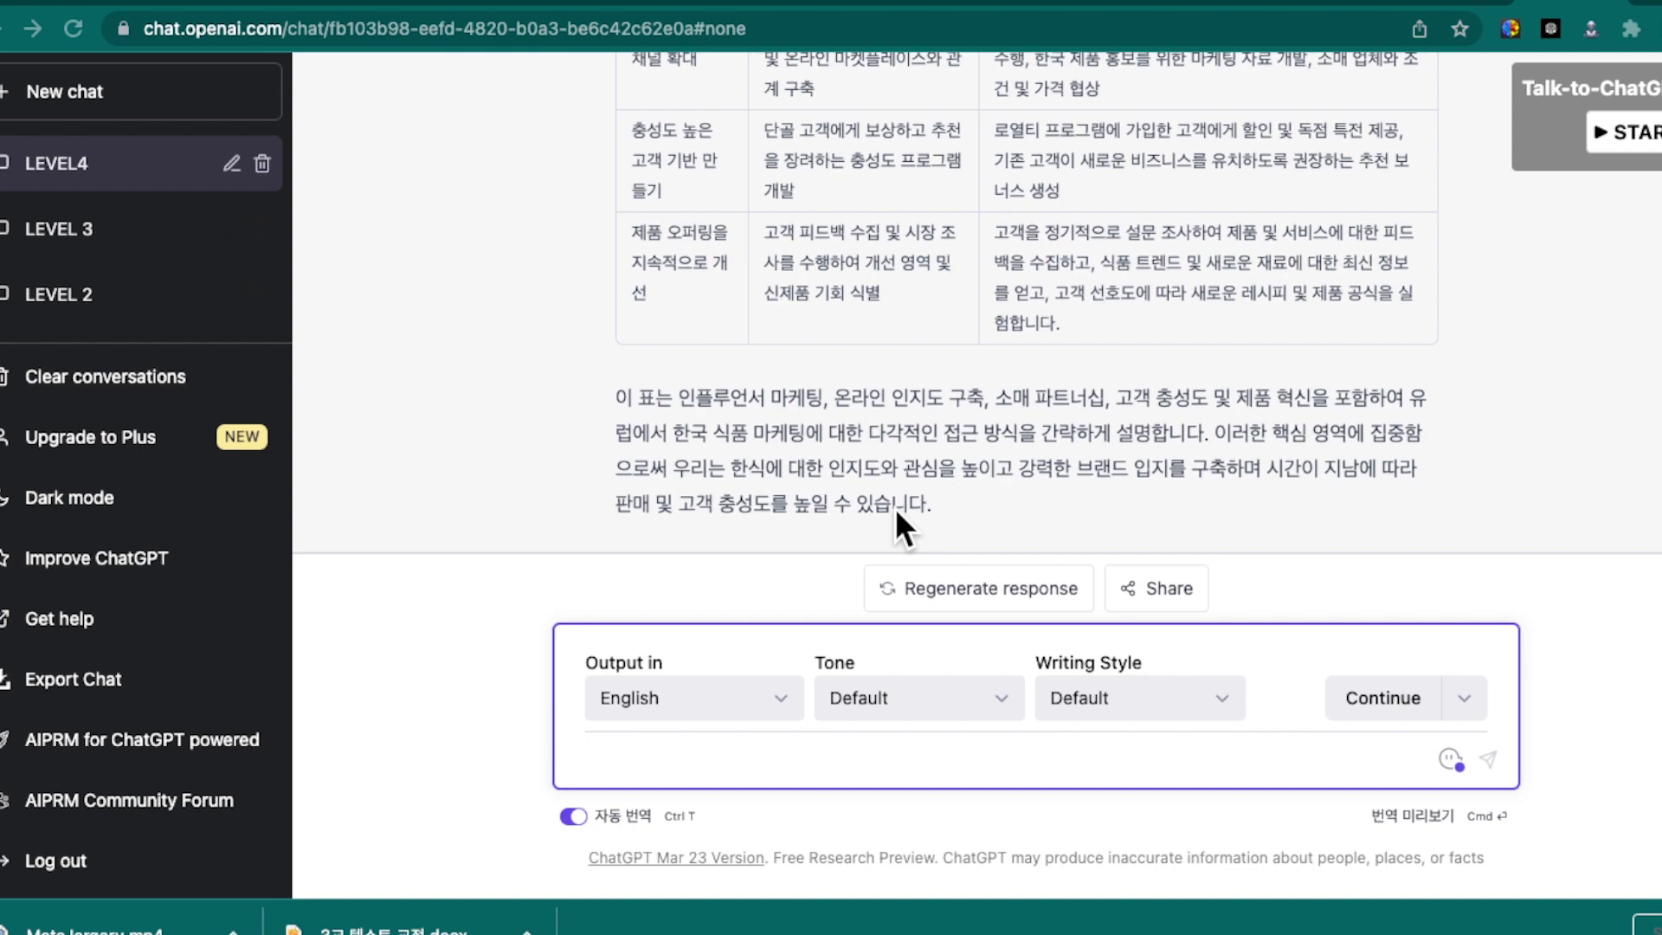
{"action": "scroll", "coordinate": [906, 412], "scroll_direction": "up", "scroll_amount": 10}
{"action": "scroll", "coordinate": [906, 412], "scroll_direction": "up", "scroll_amount": 4}
{"action": "scroll", "coordinate": [935, 371], "scroll_direction": "down", "scroll_amount": 2}
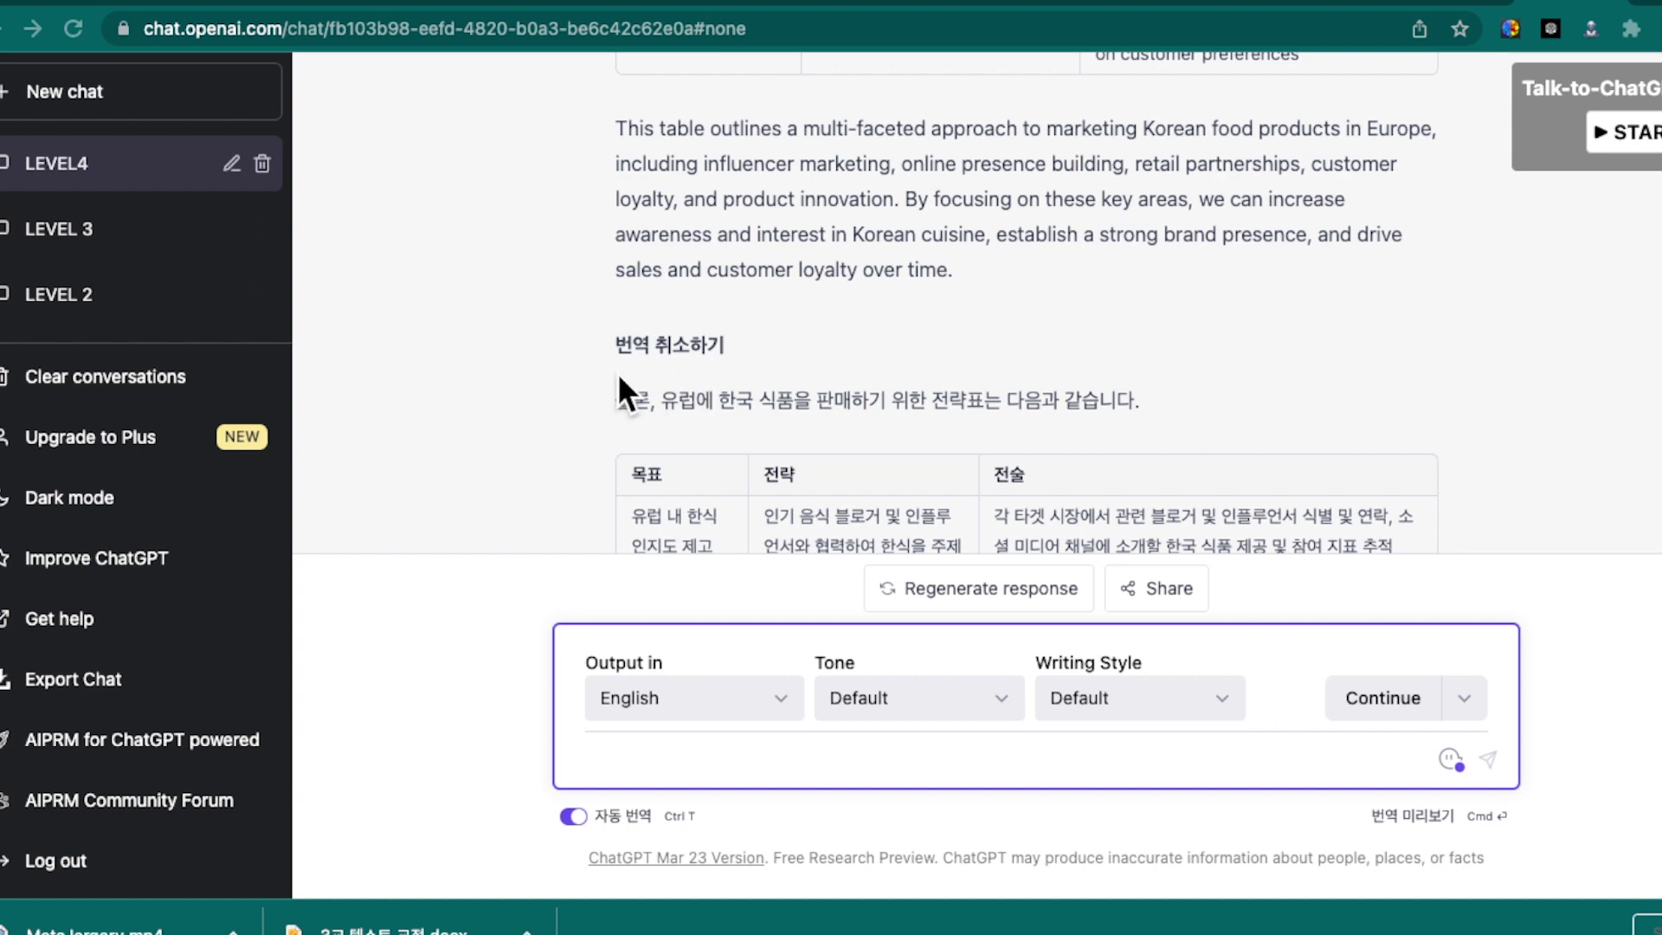
{"action": "scroll", "coordinate": [617, 373], "scroll_direction": "down", "scroll_amount": 5}
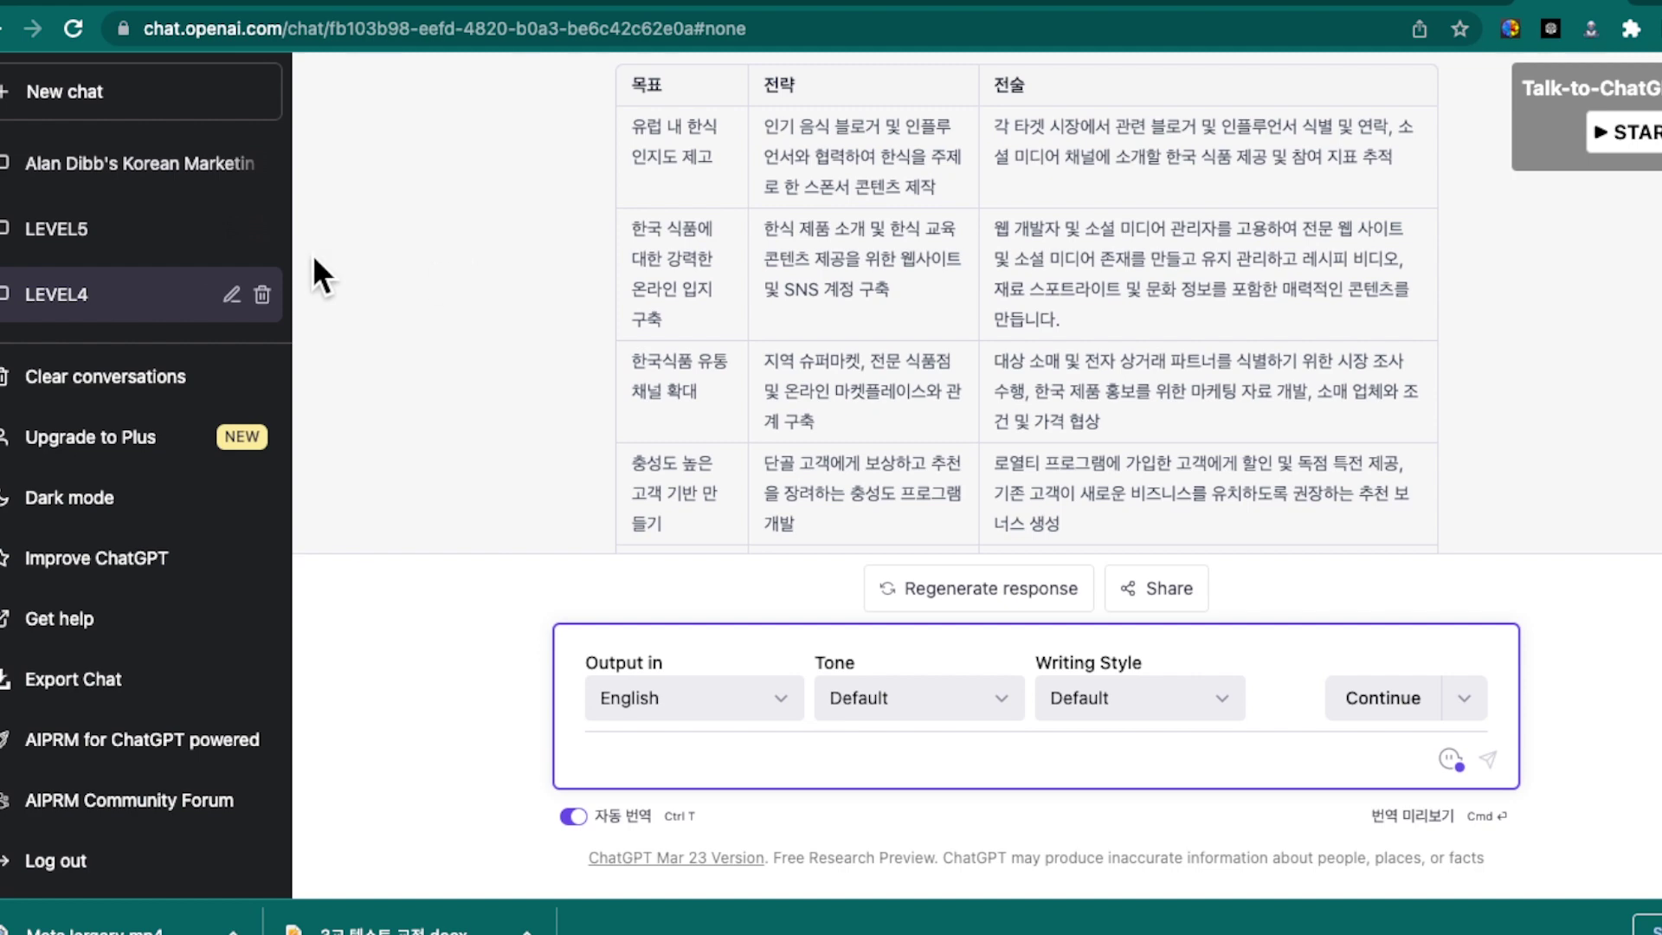
Open the LEVEL5 conversation, translate its marketing strategy table into Korean and read the translated rows.
{"action": "left_click", "coordinate": [149, 254]}
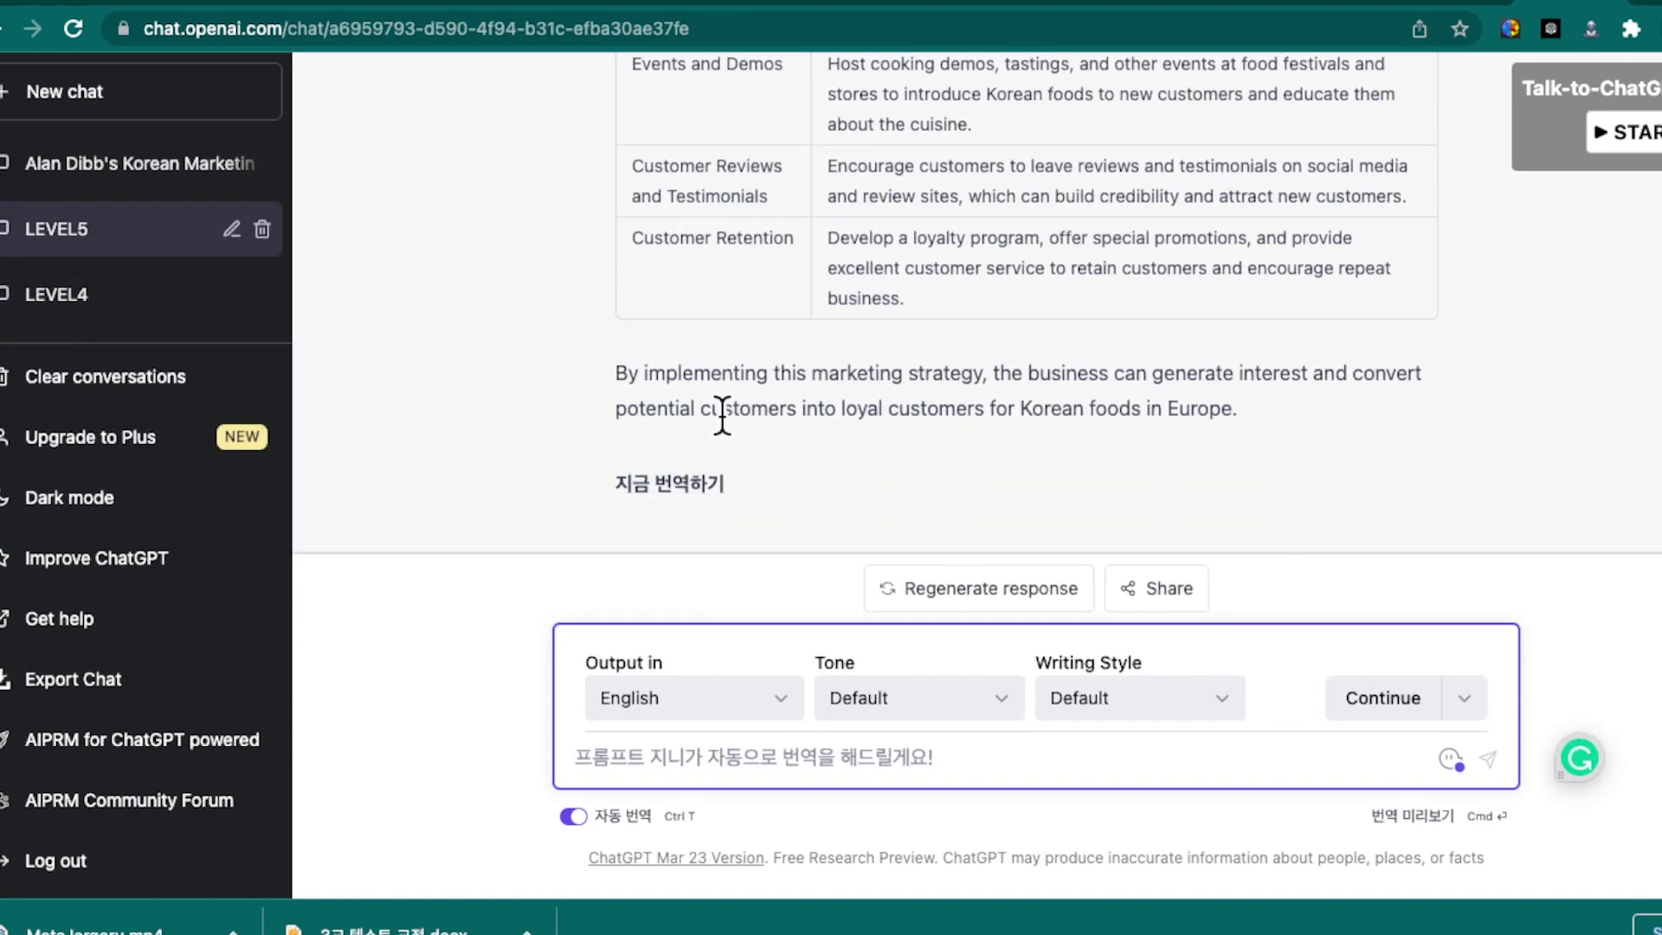
{"action": "left_click", "coordinate": [679, 490]}
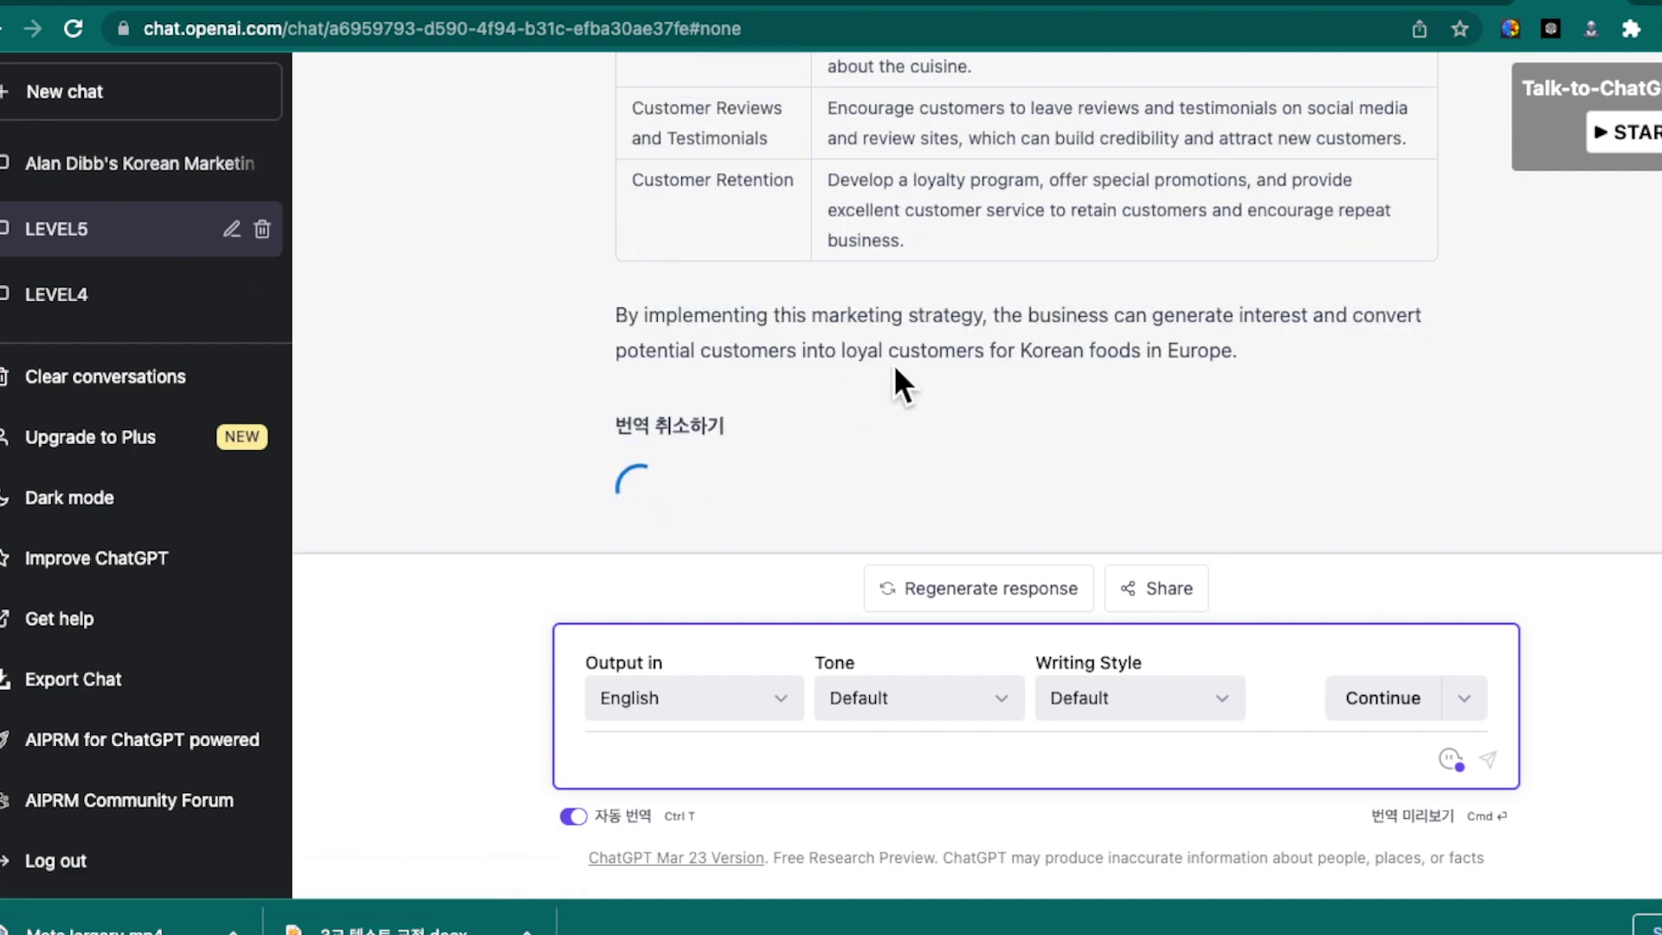
{"action": "scroll", "coordinate": [908, 368], "scroll_direction": "up", "scroll_amount": 2}
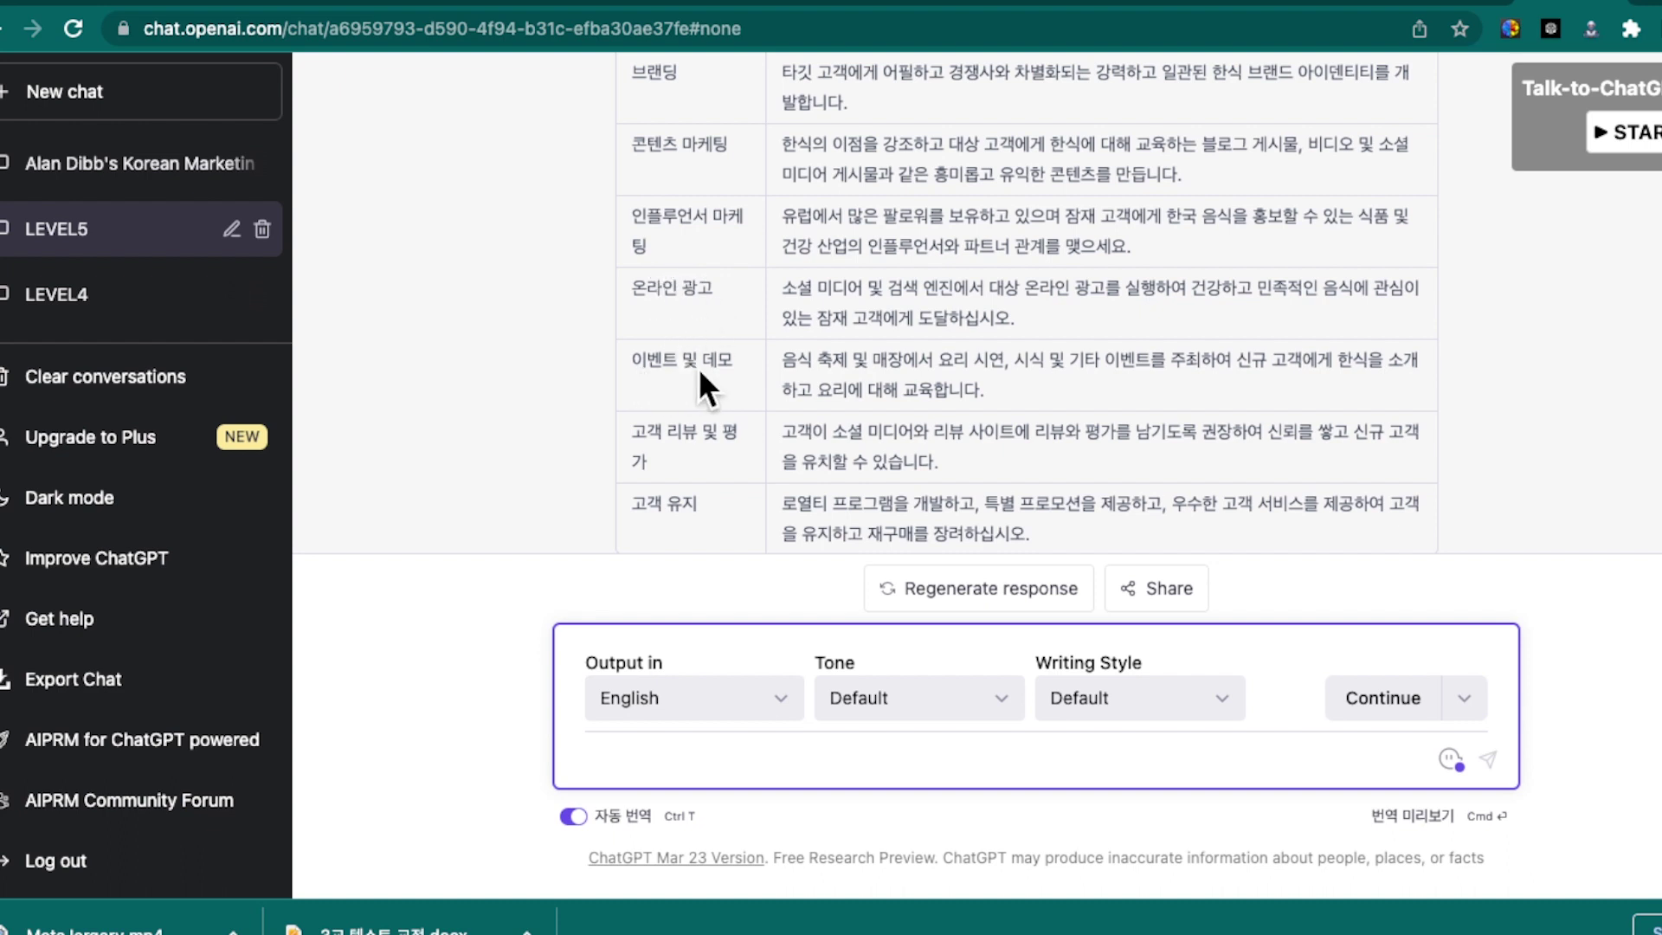
{"action": "scroll", "coordinate": [703, 367], "scroll_direction": "down", "scroll_amount": 1}
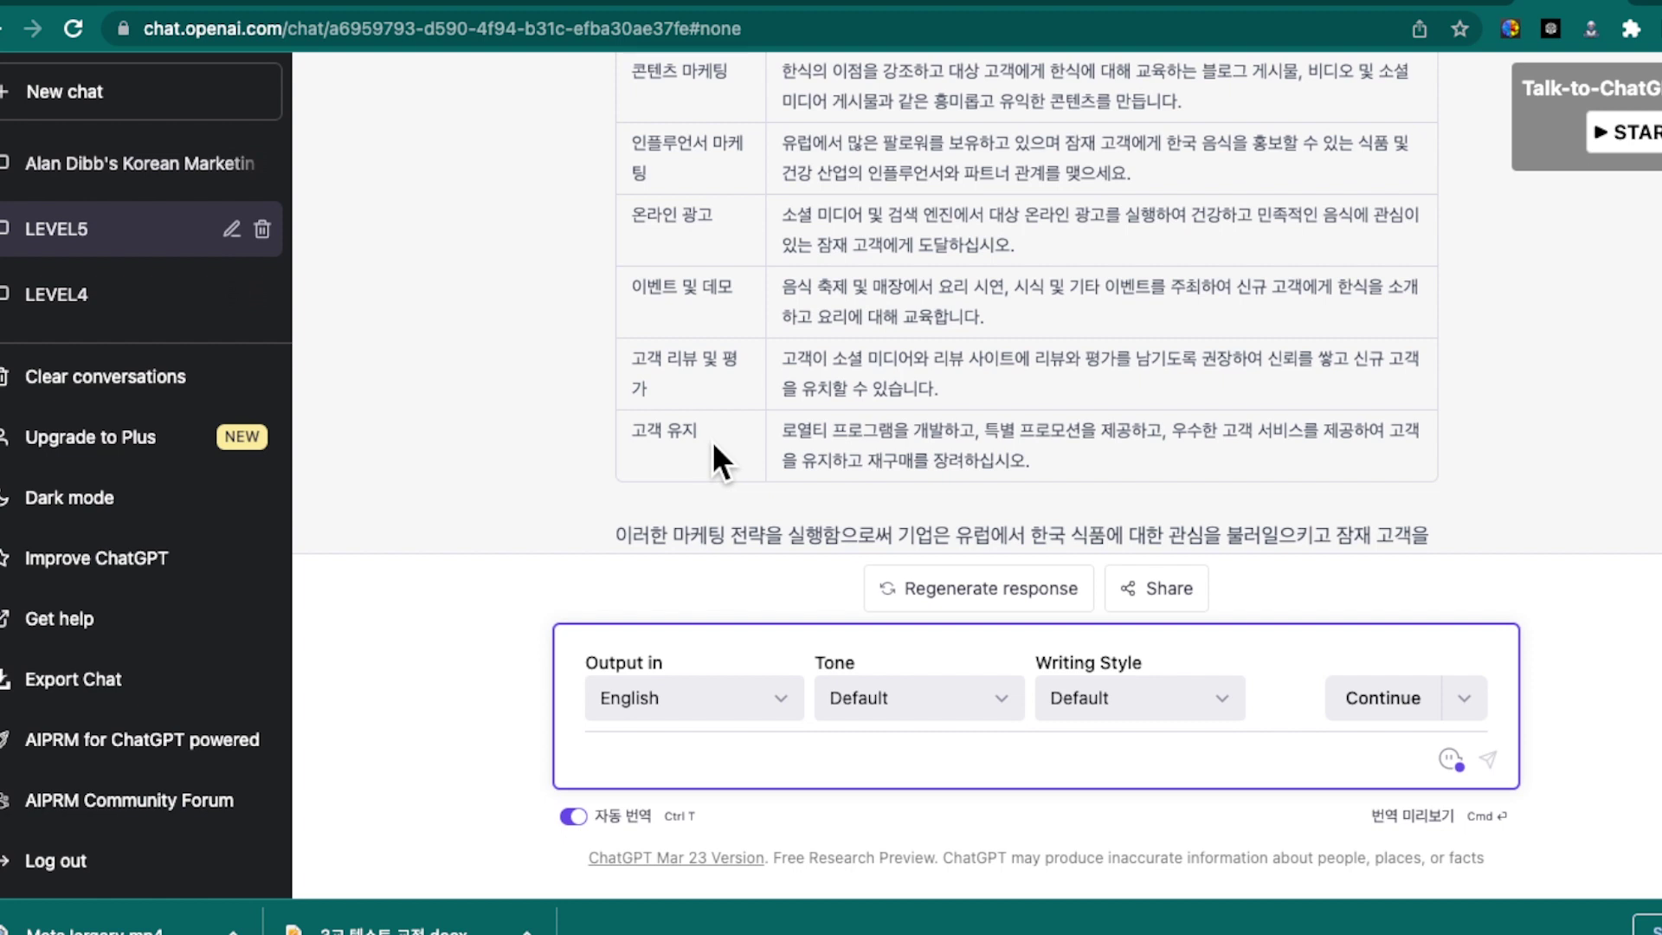
{"action": "scroll", "coordinate": [818, 438], "scroll_direction": "down", "scroll_amount": 1}
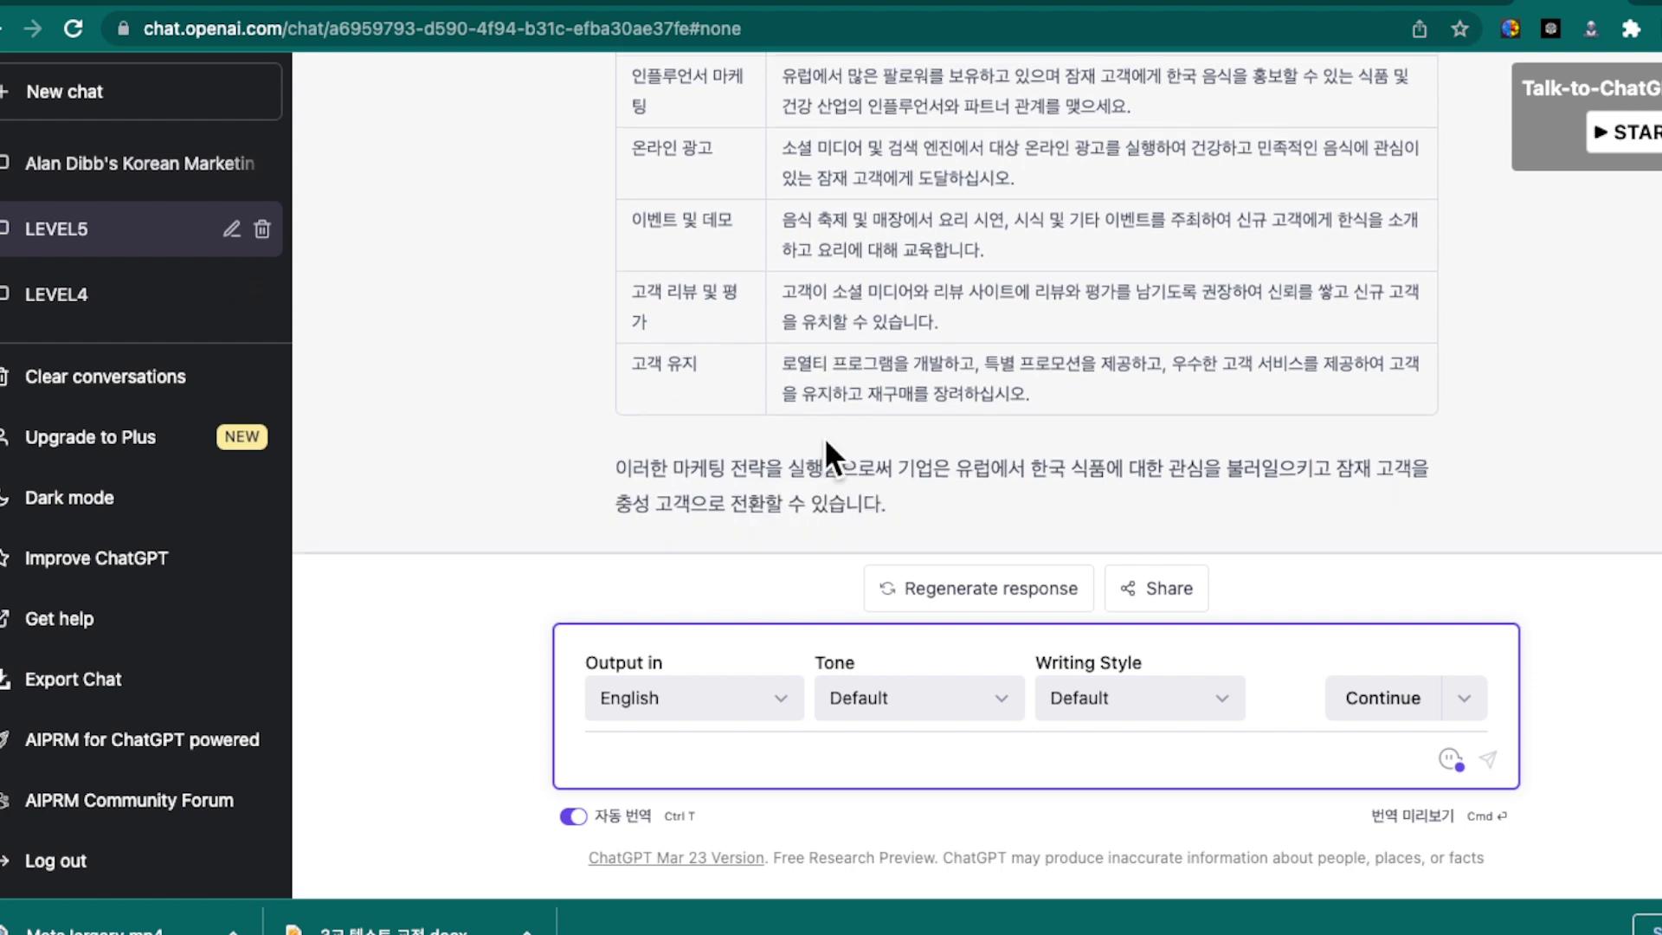
Open the Alan Dibb's Korean Marketing conversation and translate its video script response into Korean.
{"action": "left_click", "coordinate": [144, 167]}
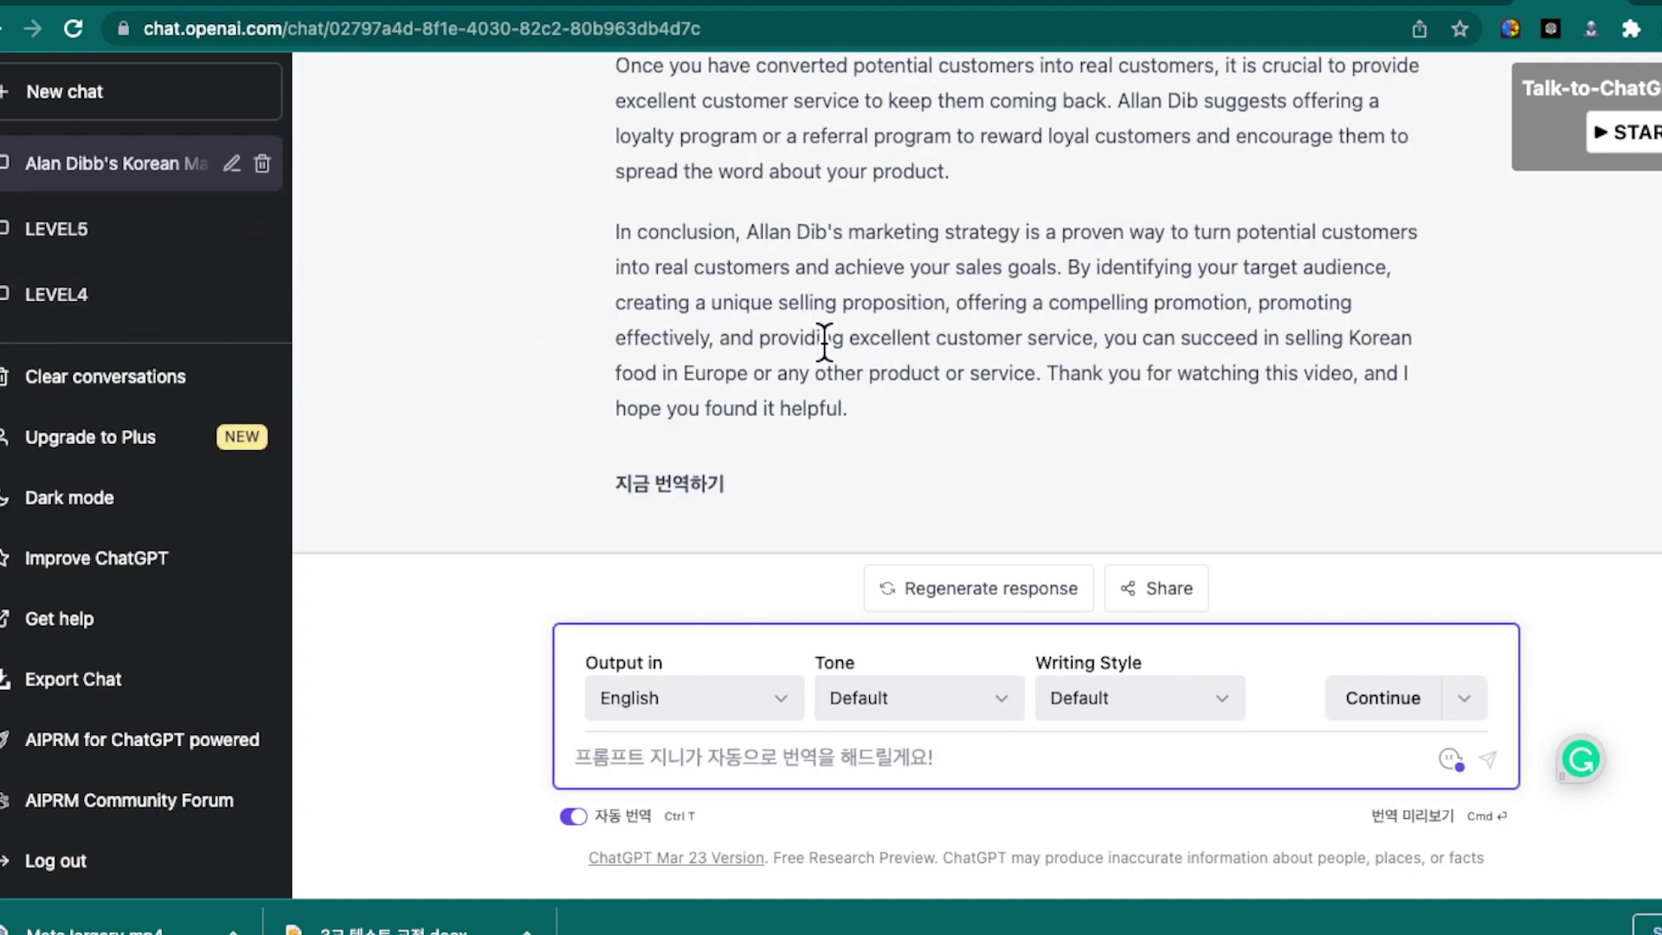
{"action": "scroll", "coordinate": [802, 273], "scroll_direction": "up", "scroll_amount": 2}
{"action": "scroll", "coordinate": [802, 274], "scroll_direction": "up", "scroll_amount": 10}
{"action": "scroll", "coordinate": [753, 178], "scroll_direction": "up", "scroll_amount": 3}
{"action": "scroll", "coordinate": [754, 178], "scroll_direction": "down", "scroll_amount": 15}
{"action": "left_click", "coordinate": [669, 501]}
Read through the Korean translation of the video script on Allan Dib's marketing strategy.
{"action": "scroll", "coordinate": [1030, 383], "scroll_direction": "down", "scroll_amount": 1}
{"action": "scroll", "coordinate": [1029, 382], "scroll_direction": "down", "scroll_amount": 1}
{"action": "scroll", "coordinate": [934, 435], "scroll_direction": "down", "scroll_amount": 5}
{"action": "scroll", "coordinate": [933, 434], "scroll_direction": "down", "scroll_amount": 3}
{"action": "scroll", "coordinate": [1007, 395], "scroll_direction": "down", "scroll_amount": 5}
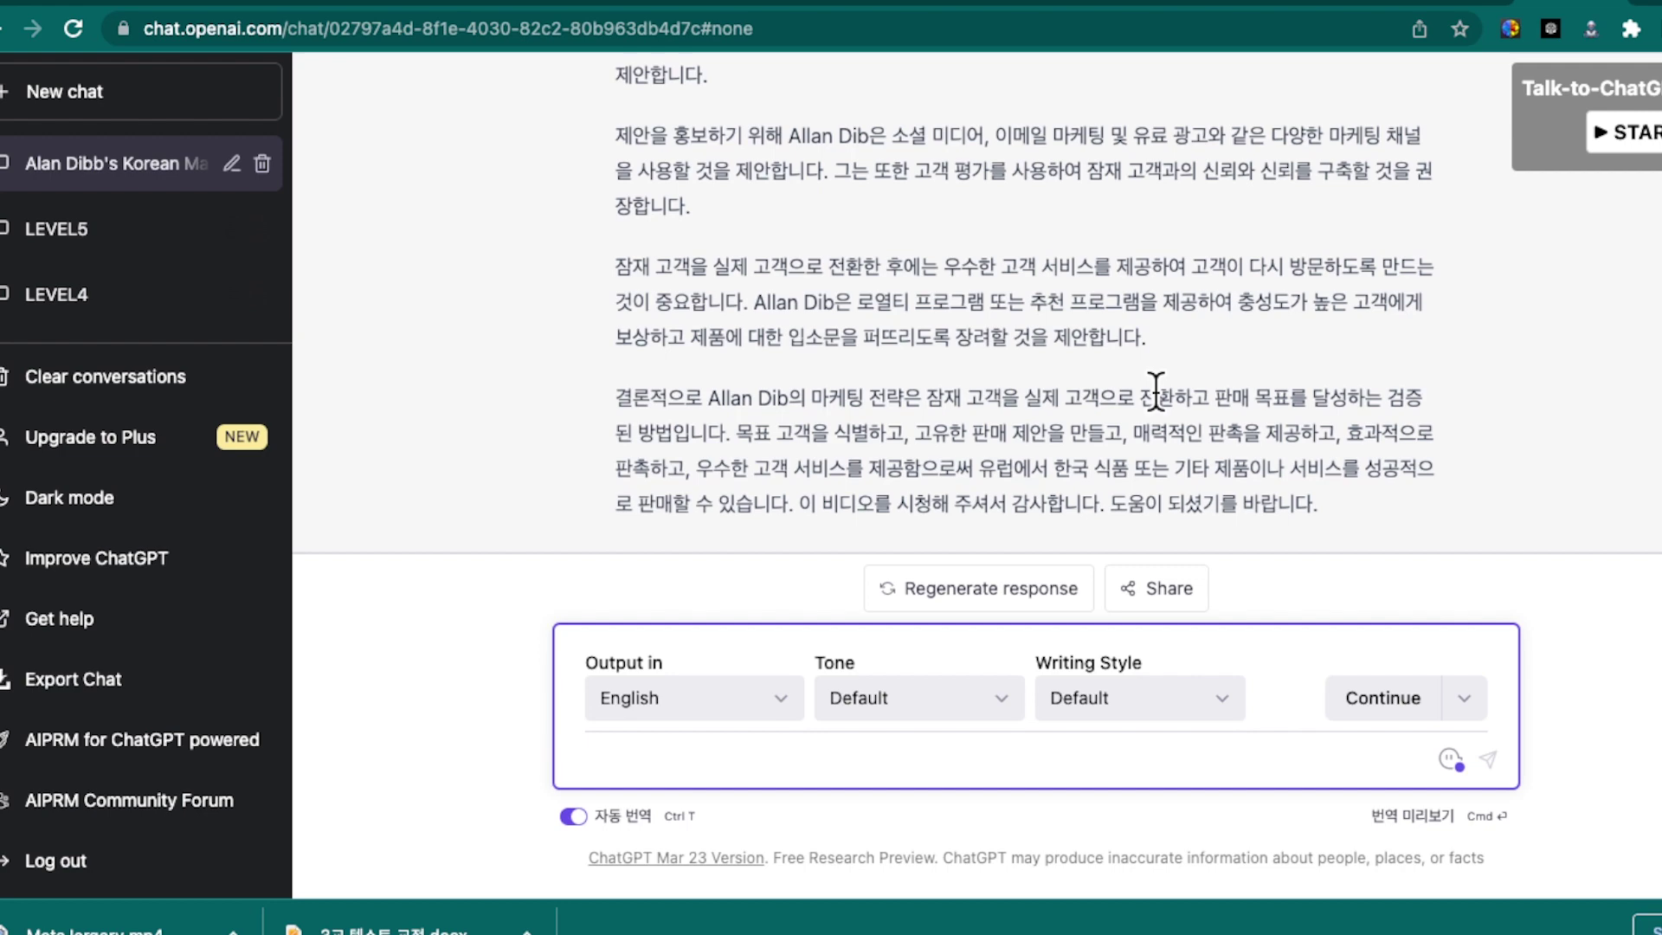
{"action": "scroll", "coordinate": [969, 285], "scroll_direction": "up", "scroll_amount": 15}
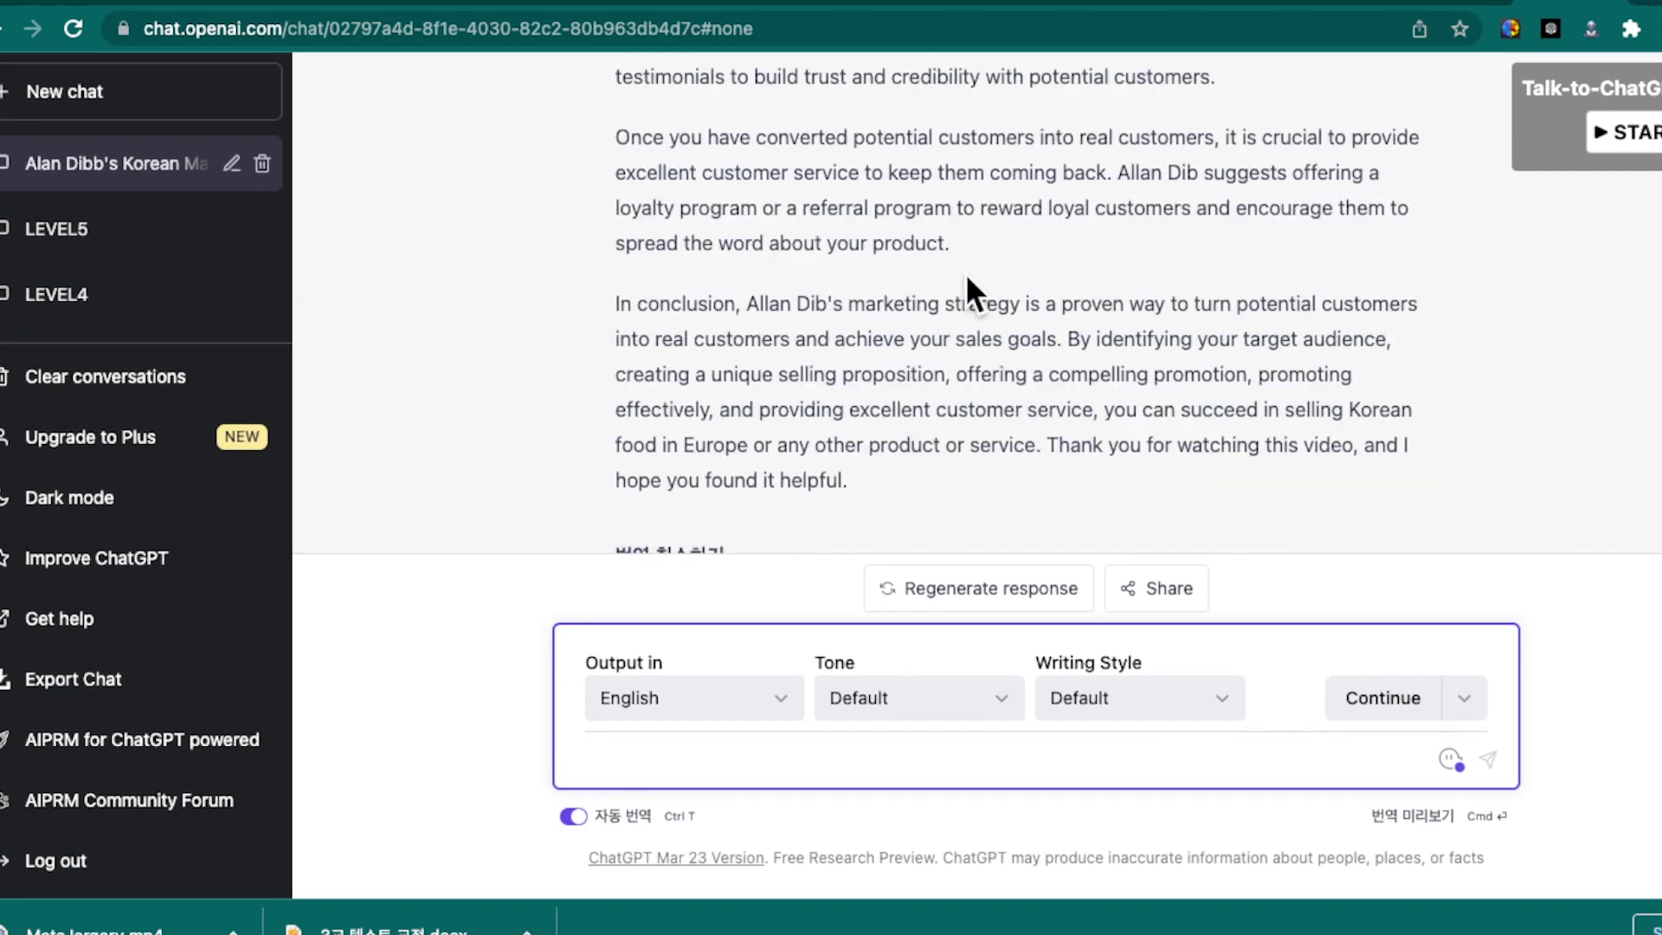
{"action": "scroll", "coordinate": [905, 303], "scroll_direction": "down", "scroll_amount": 10}
{"action": "scroll", "coordinate": [905, 305], "scroll_direction": "up", "scroll_amount": 1}
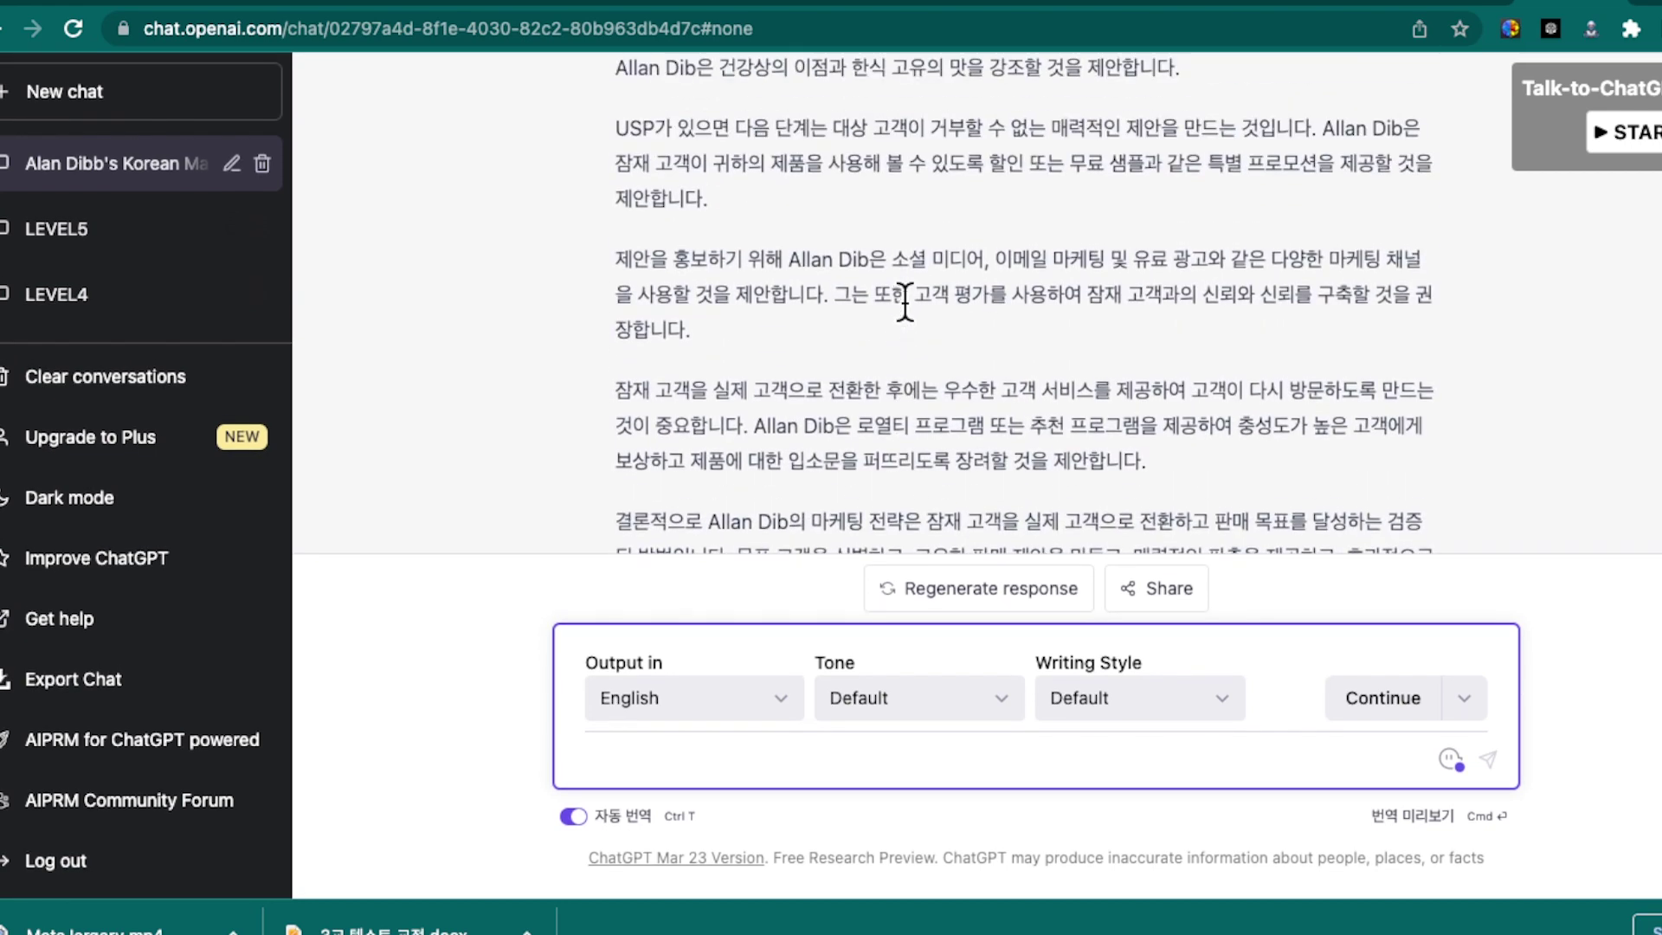
{"action": "scroll", "coordinate": [827, 251], "scroll_direction": "up", "scroll_amount": 2}
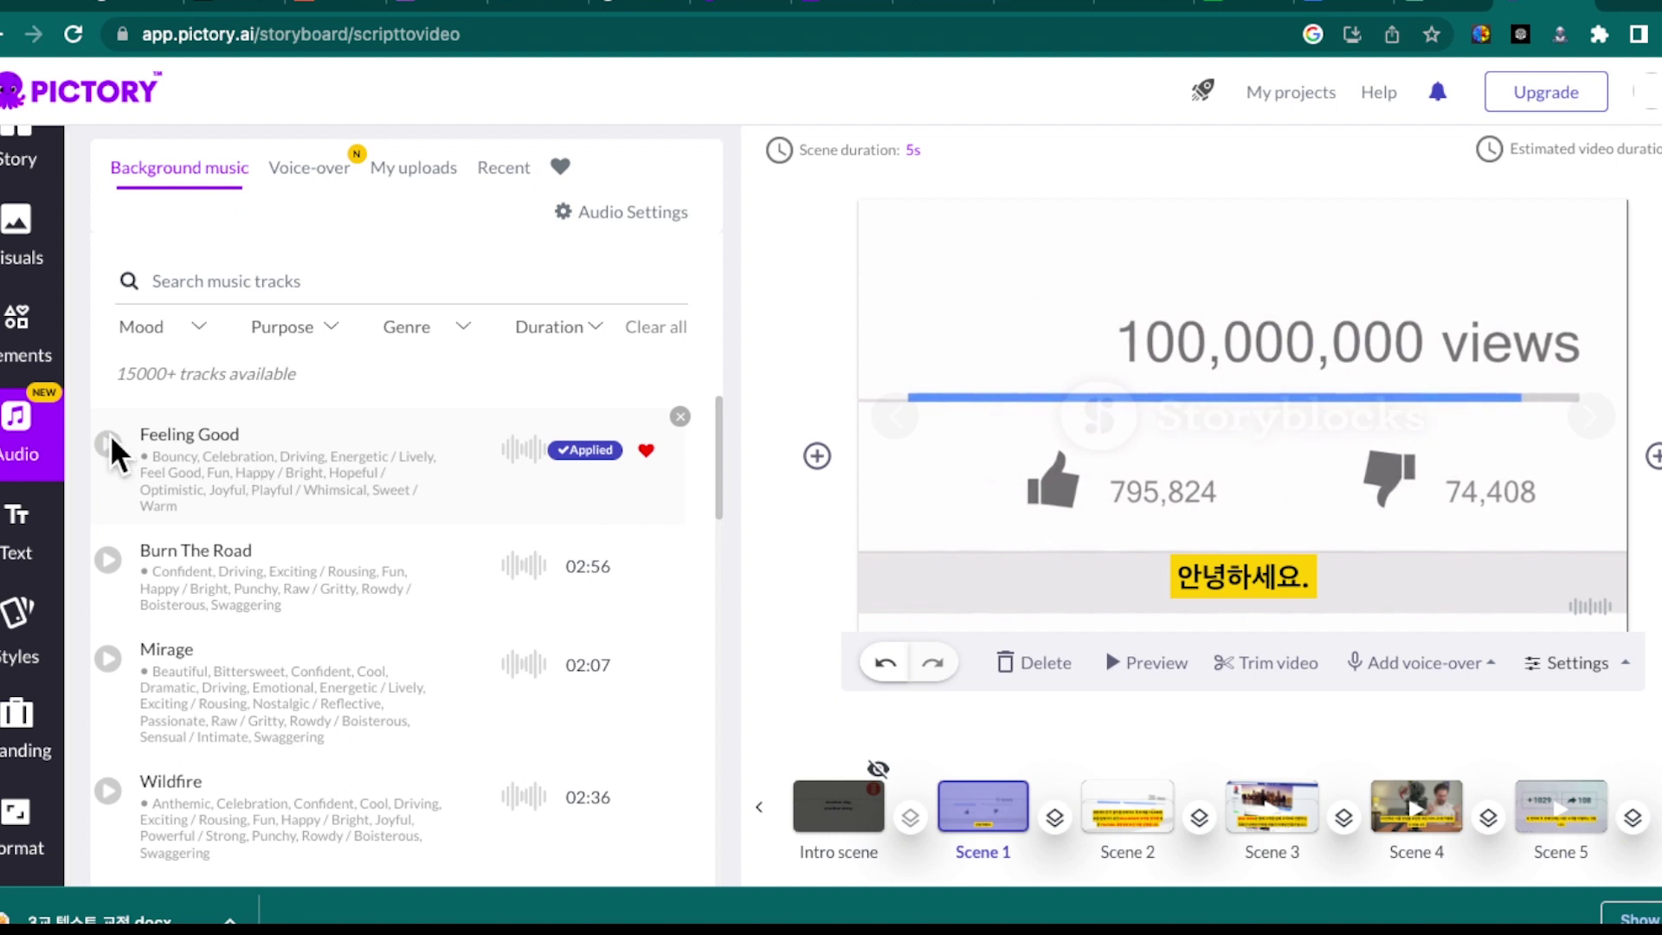
In Pictory, browse the background music tracks and filter them by the Joyful mood.
{"action": "scroll", "coordinate": [113, 576], "scroll_direction": "down", "scroll_amount": 2}
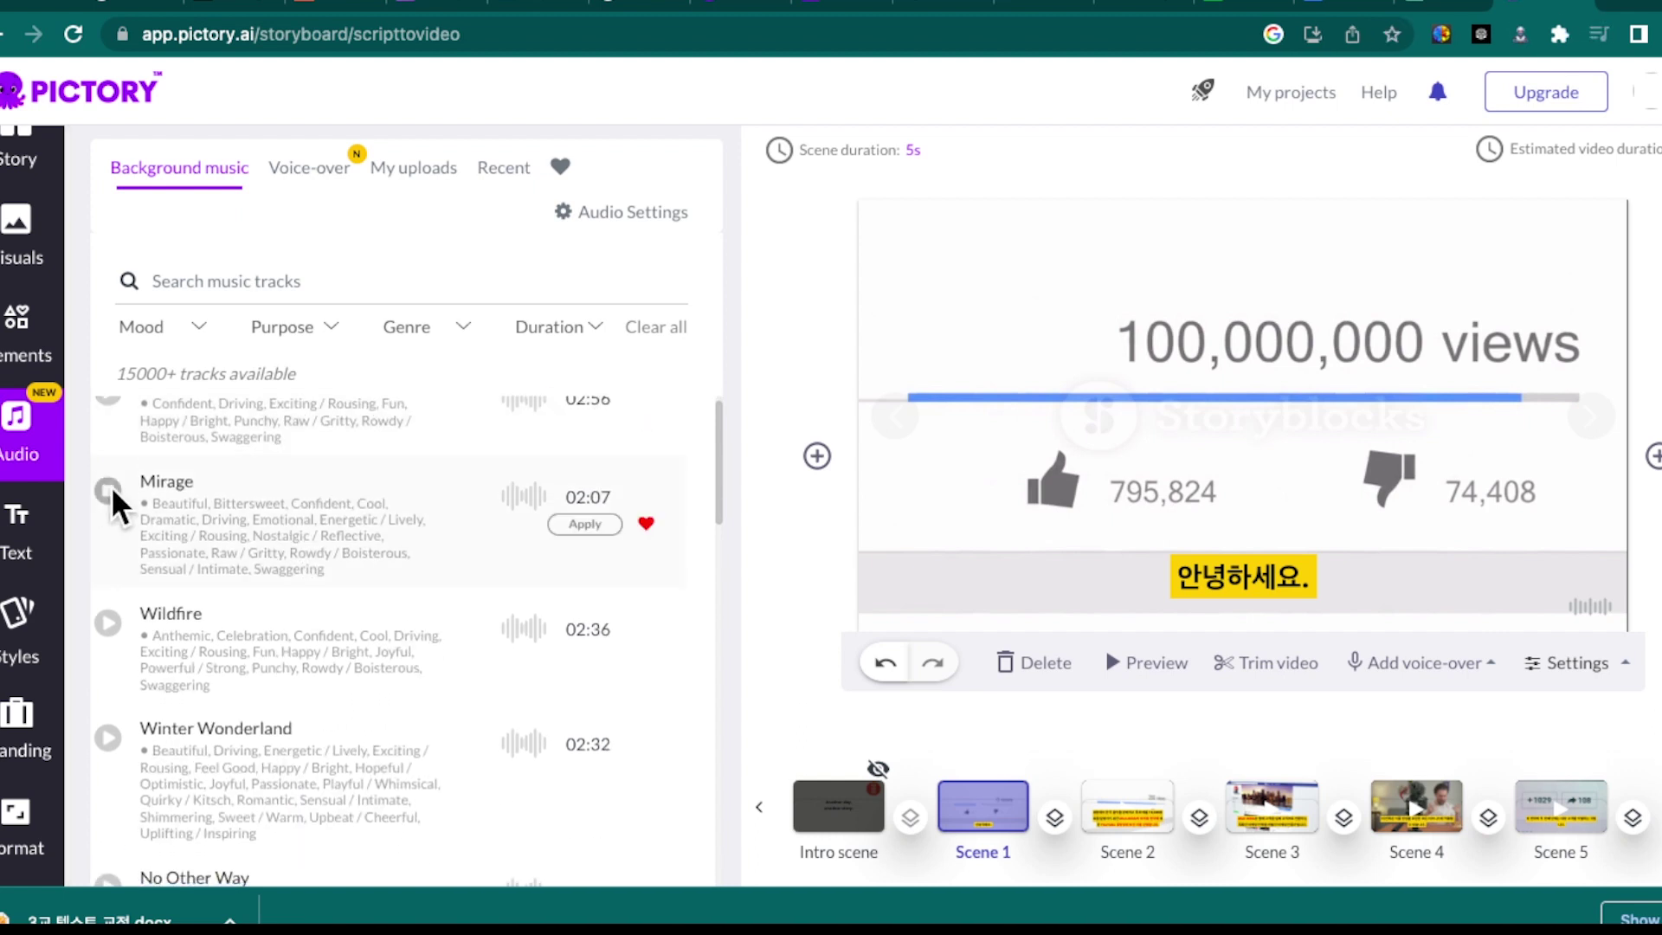
{"action": "left_click", "coordinate": [444, 331]}
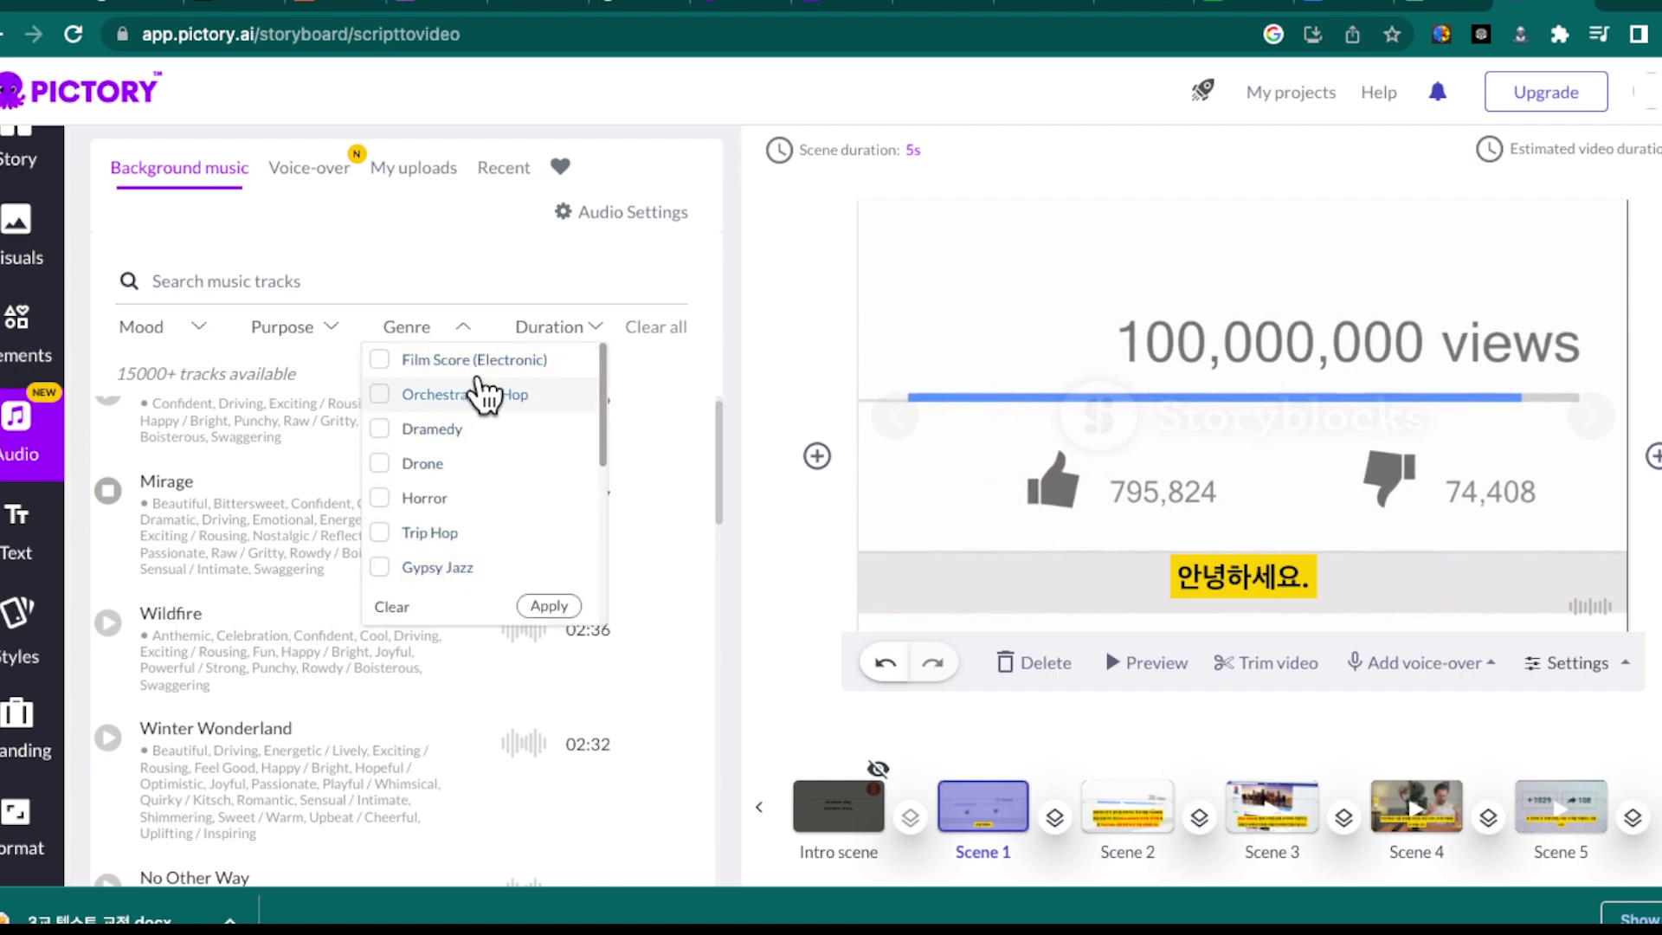
{"action": "left_click", "coordinate": [204, 329]}
{"action": "scroll", "coordinate": [232, 388], "scroll_direction": "down", "scroll_amount": 5}
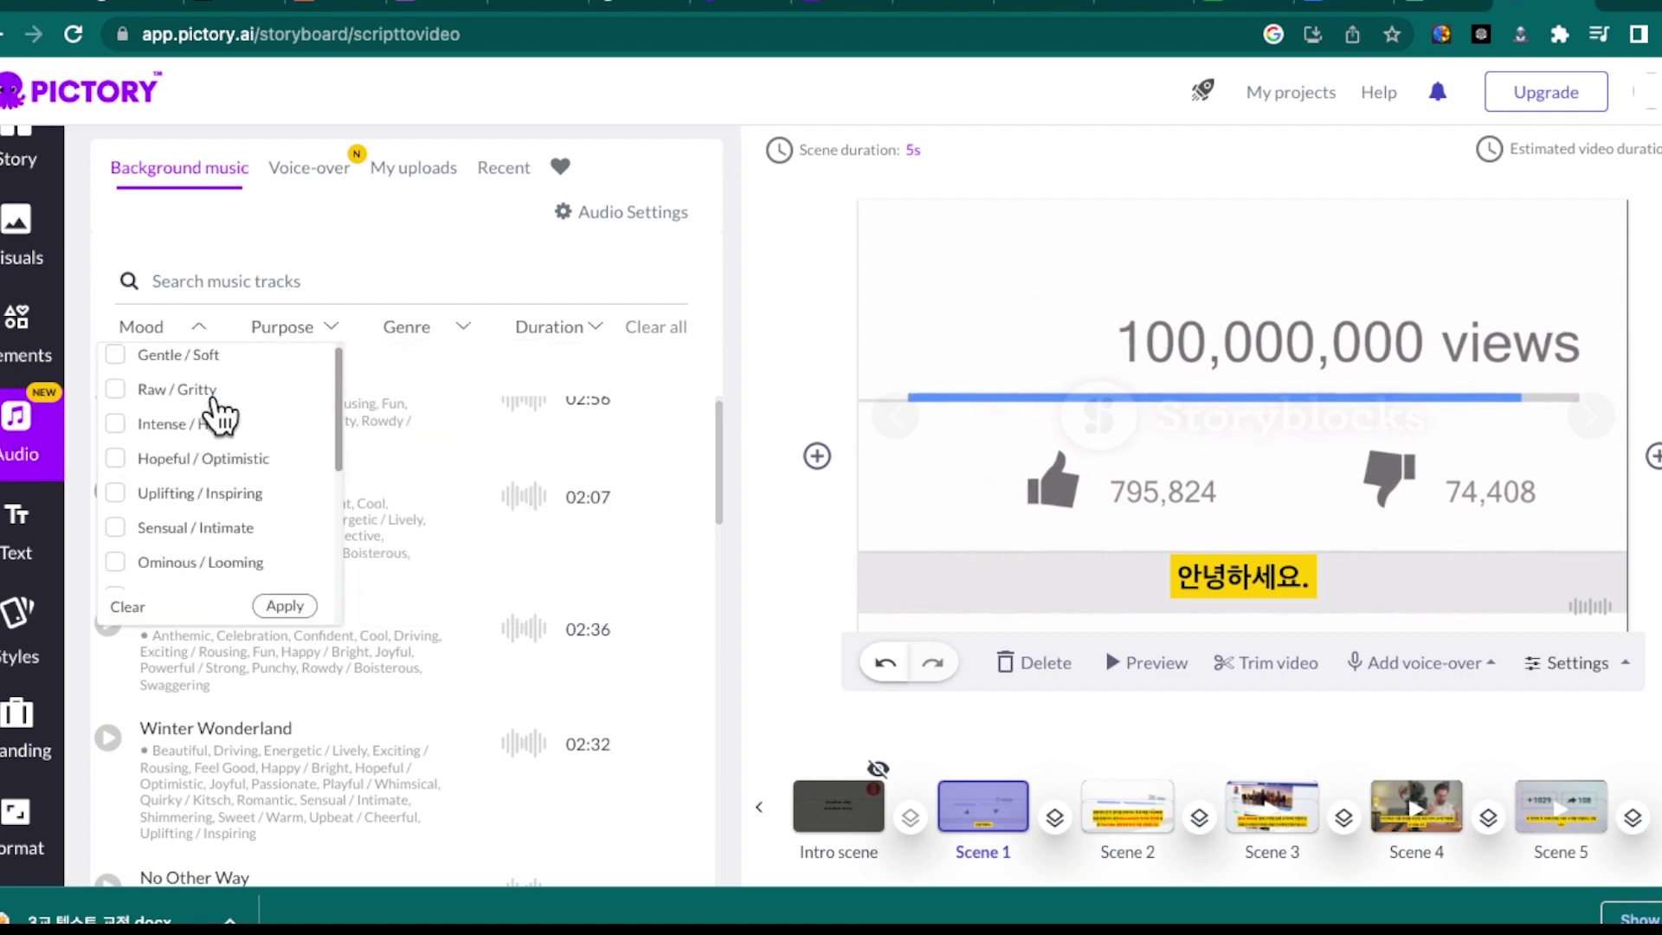
{"action": "scroll", "coordinate": [227, 484], "scroll_direction": "down", "scroll_amount": 4}
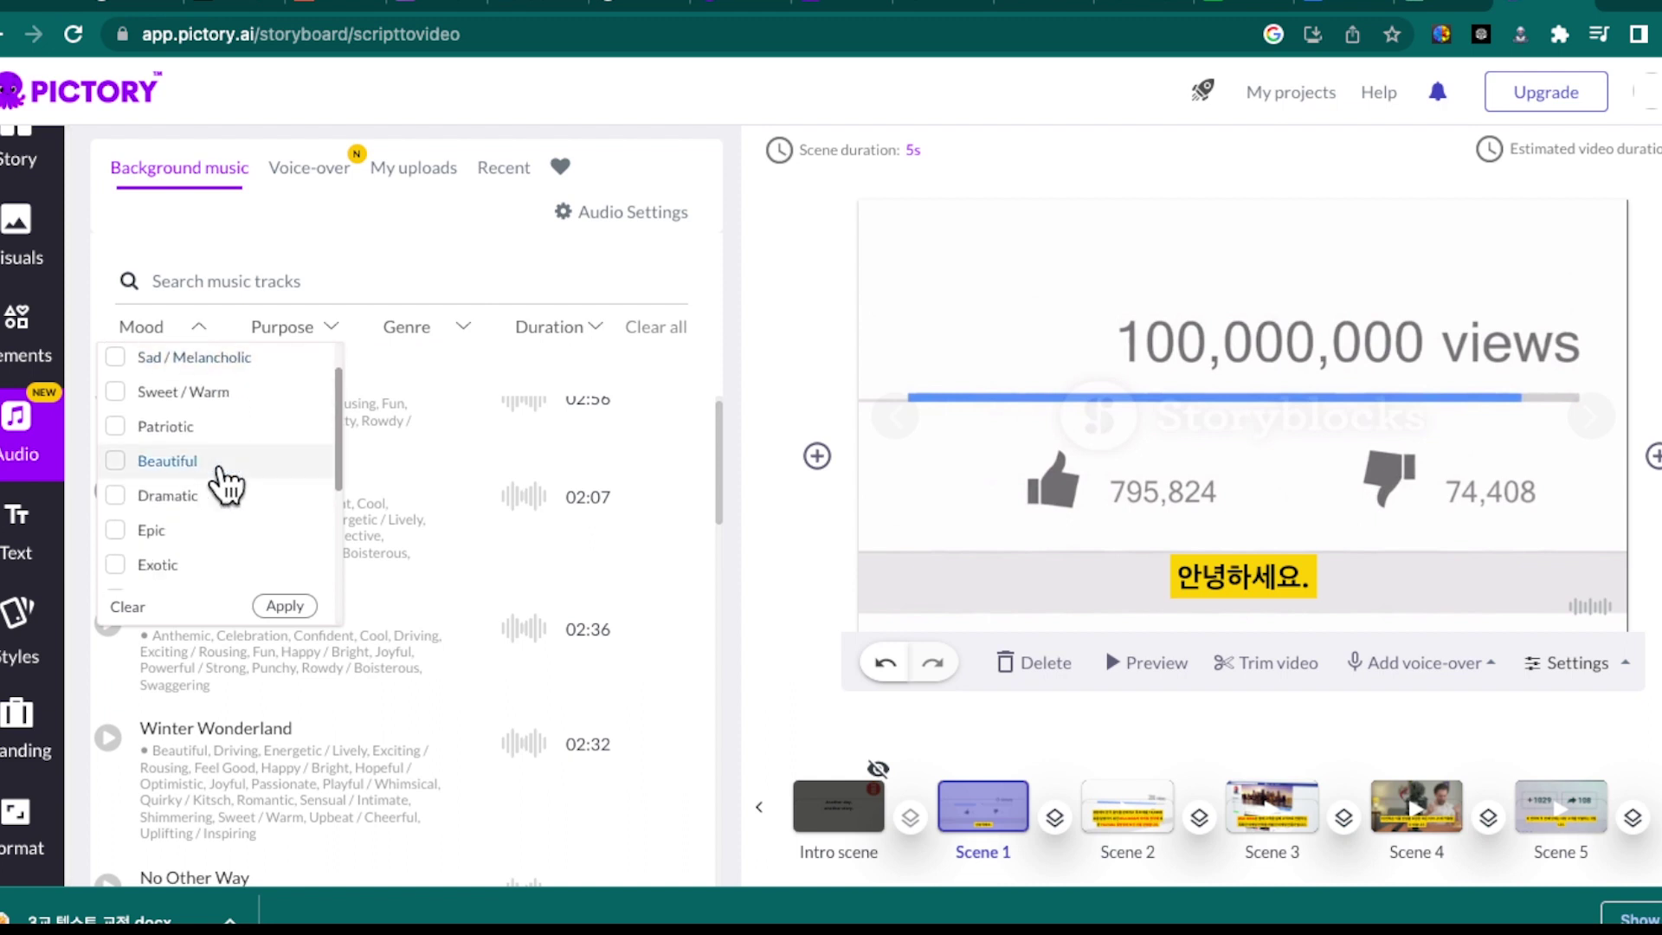
{"action": "scroll", "coordinate": [216, 472], "scroll_direction": "down", "scroll_amount": 4}
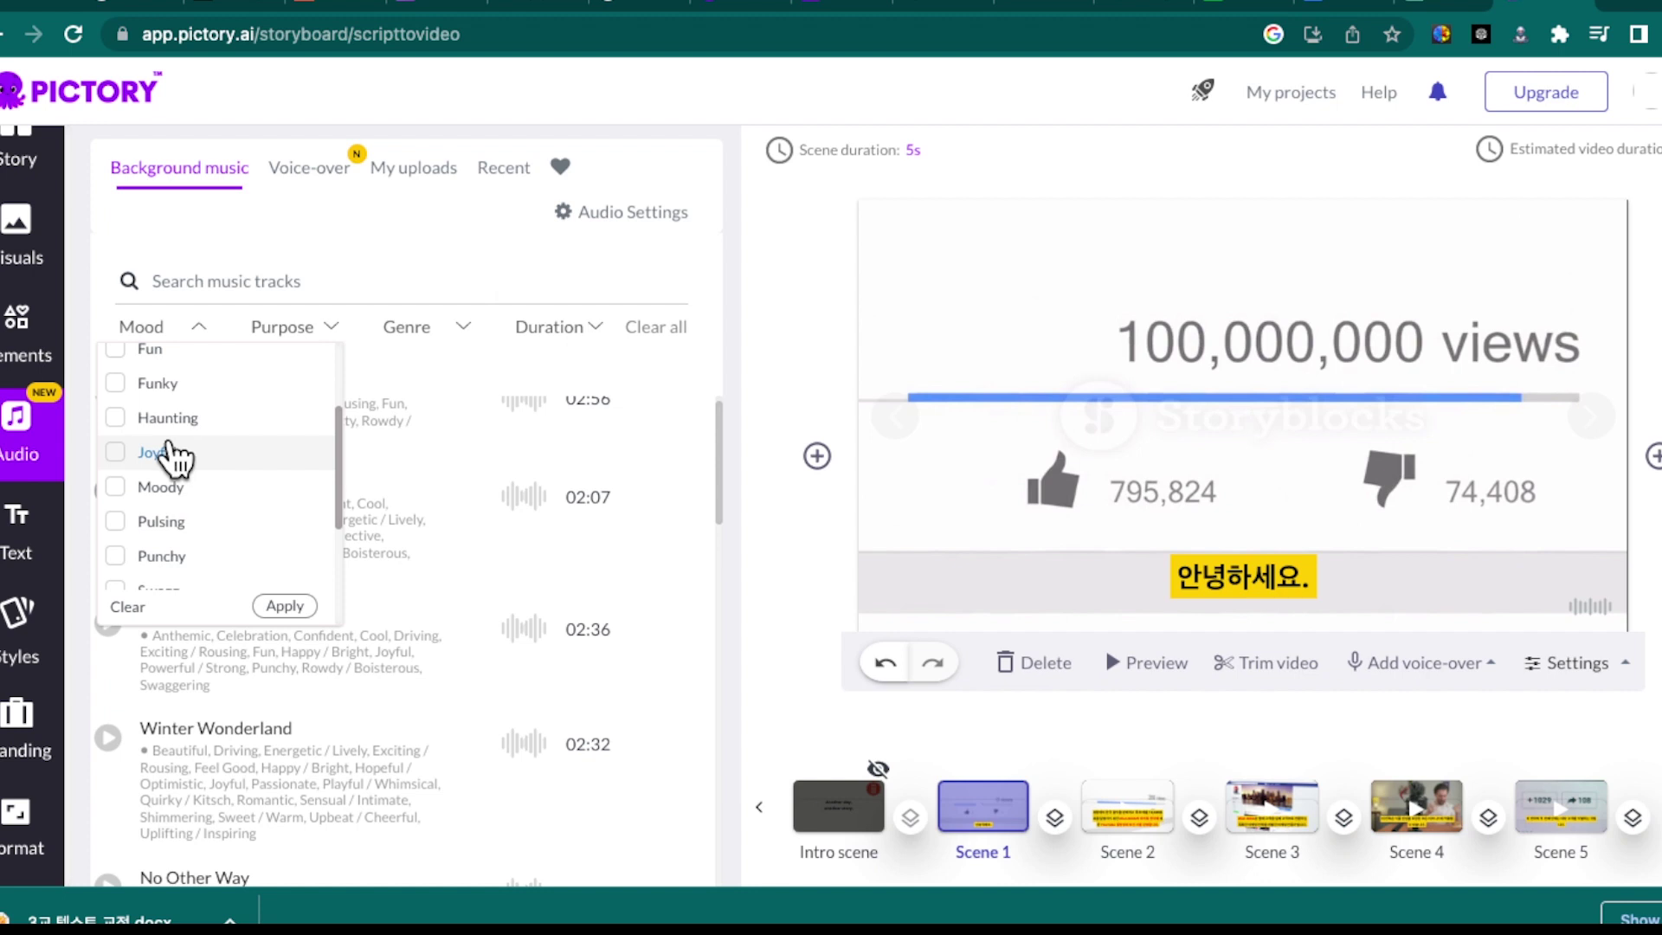
{"action": "left_click", "coordinate": [288, 604]}
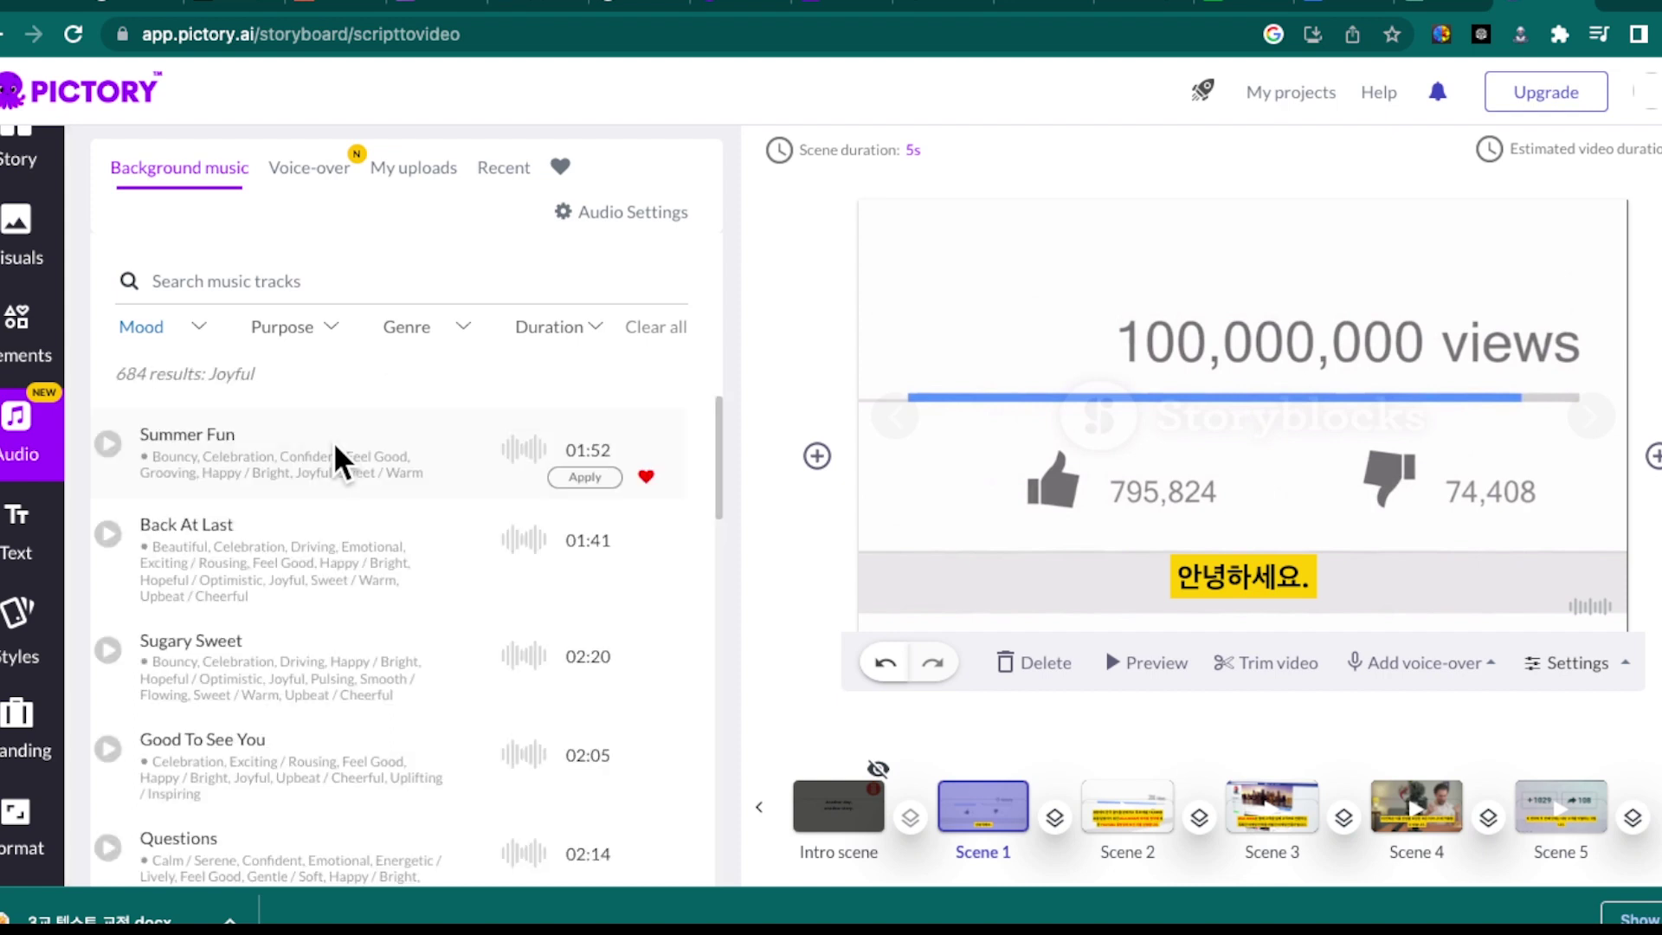
Preview Joyful background tracks such as Summer Fun, Good To See You and Sugary Sweet.
{"action": "scroll", "coordinate": [229, 554], "scroll_direction": "down", "scroll_amount": 1}
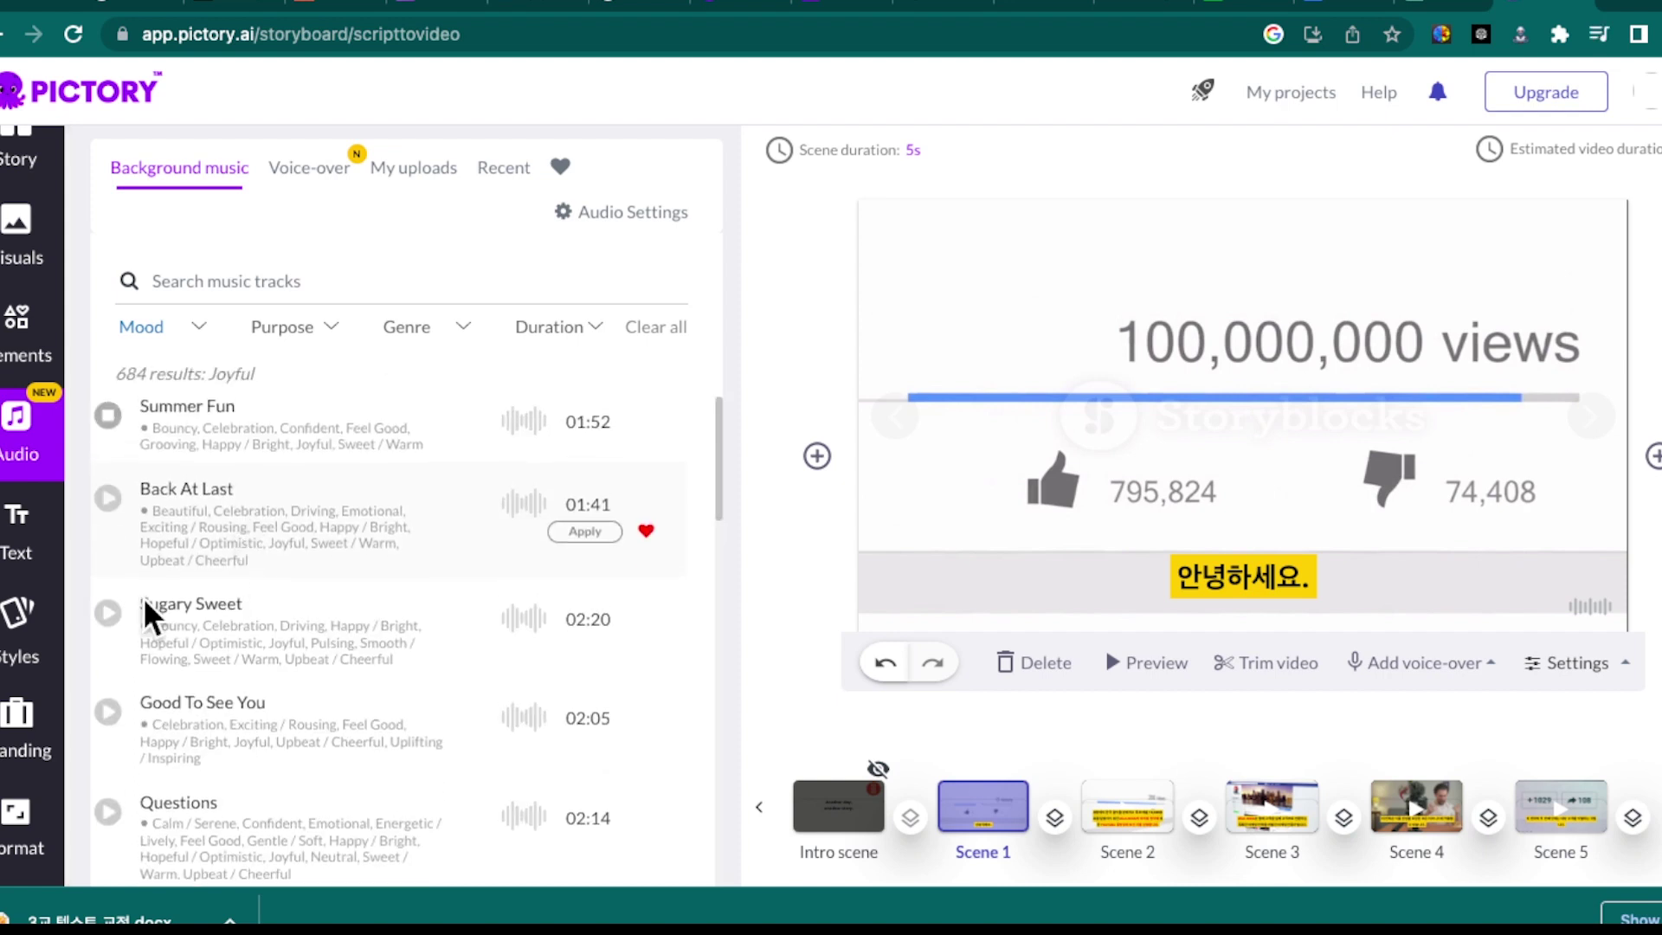
{"action": "scroll", "coordinate": [297, 612], "scroll_direction": "down", "scroll_amount": 2}
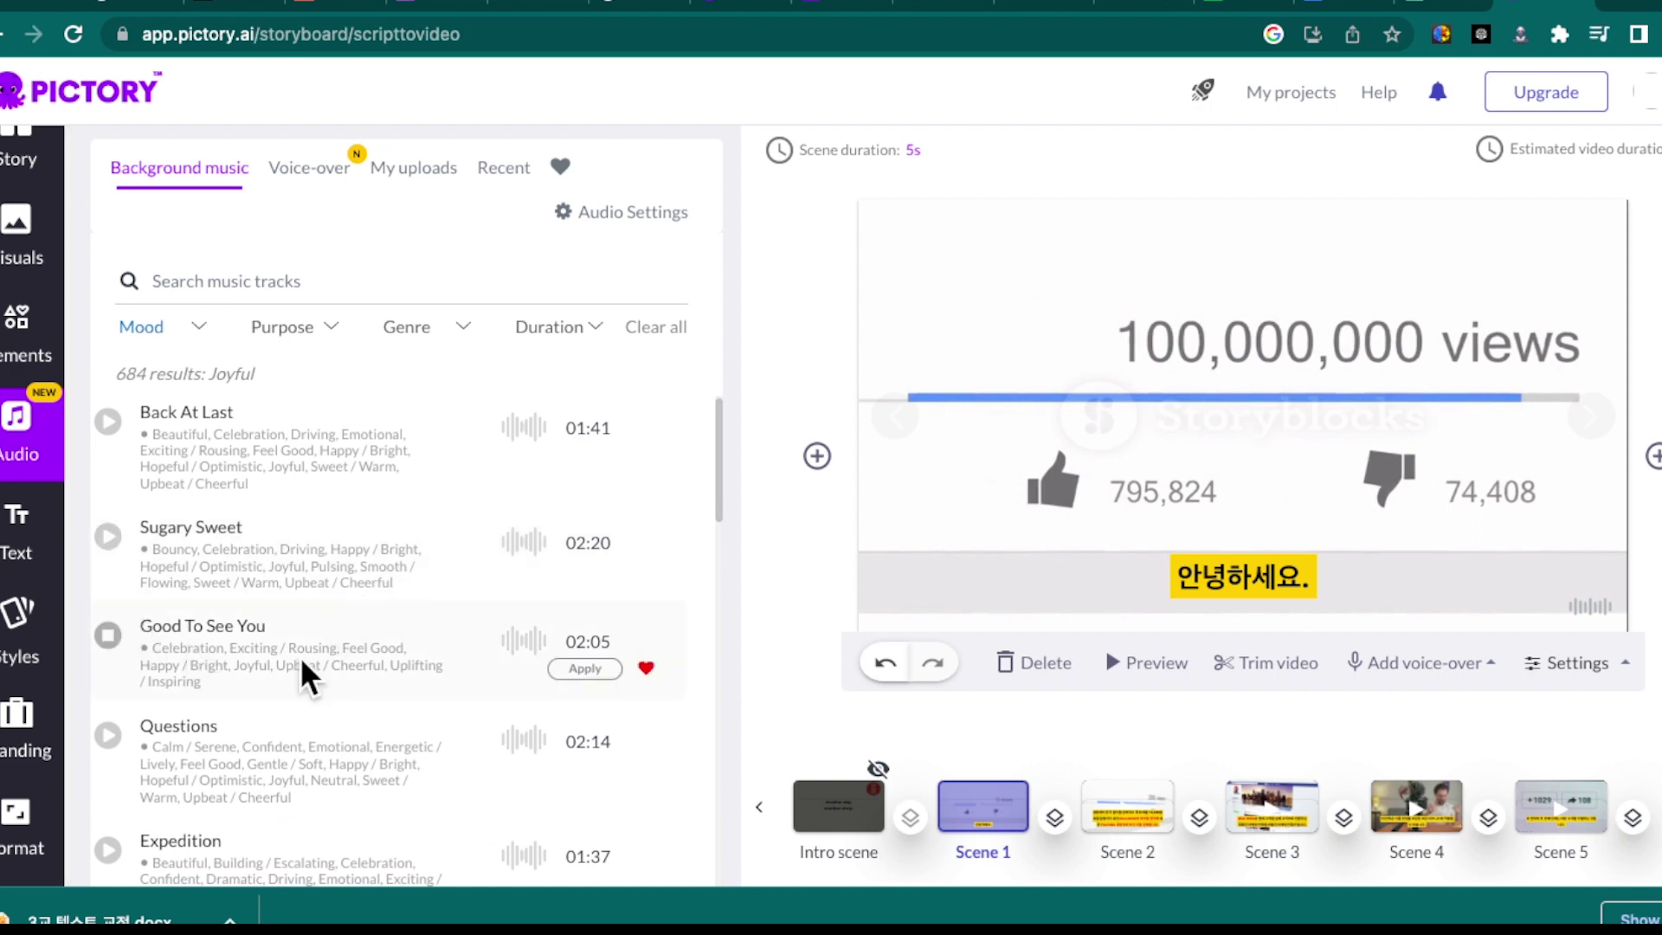
{"action": "scroll", "coordinate": [303, 677], "scroll_direction": "down", "scroll_amount": 1}
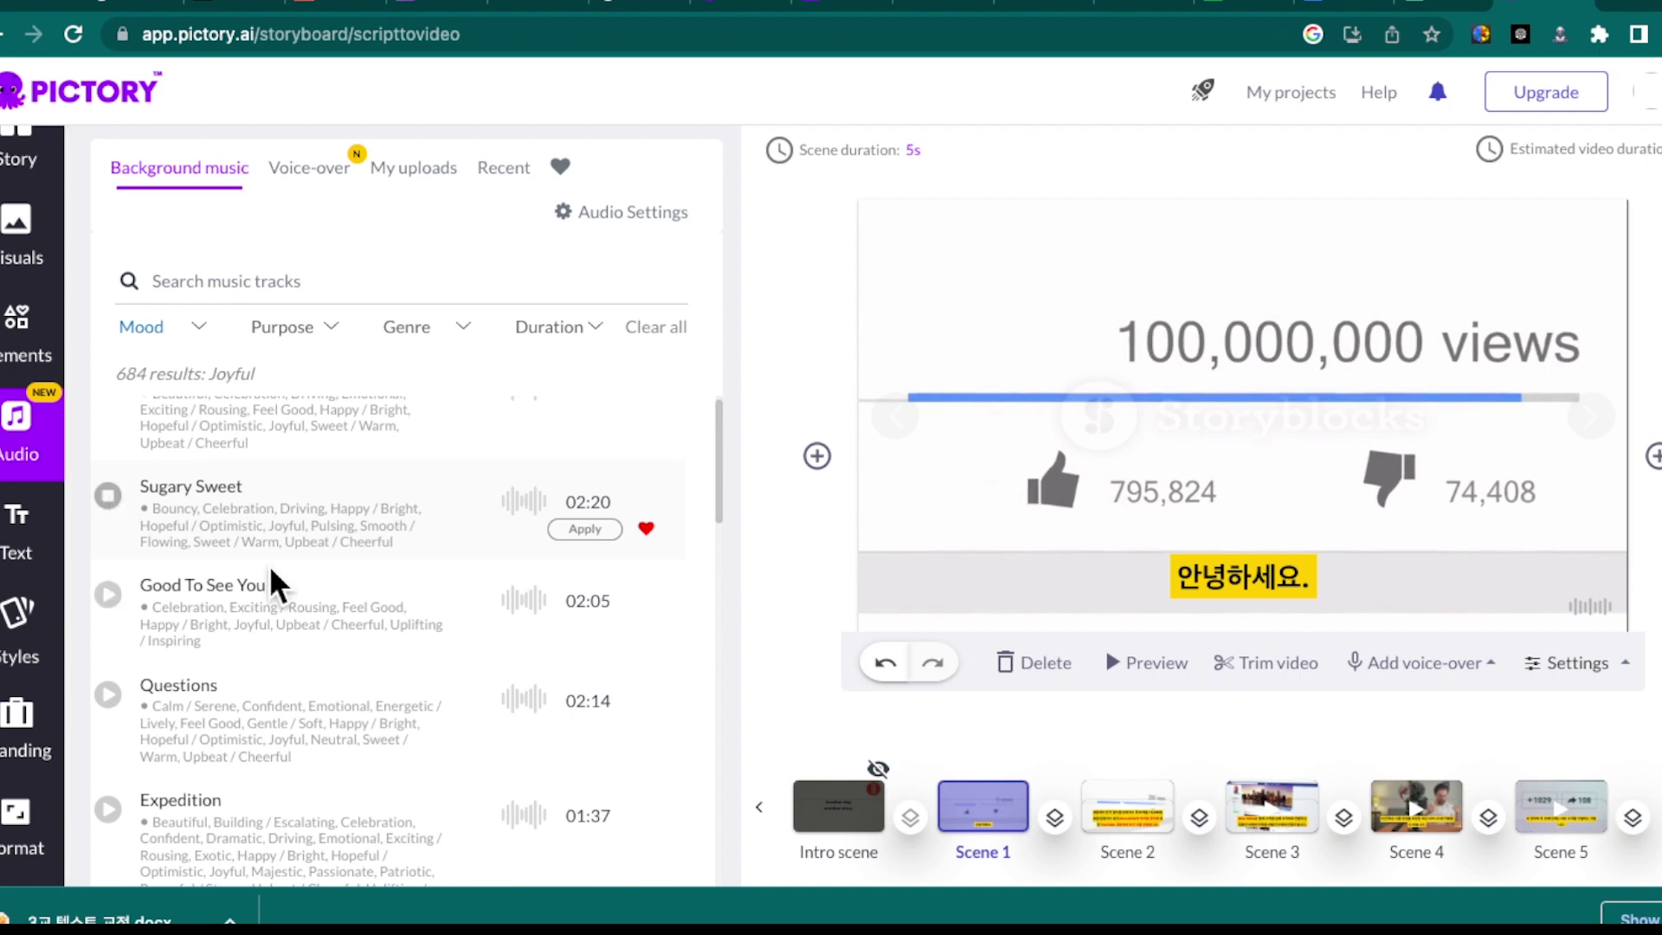
{"action": "scroll", "coordinate": [275, 586], "scroll_direction": "down", "scroll_amount": 2}
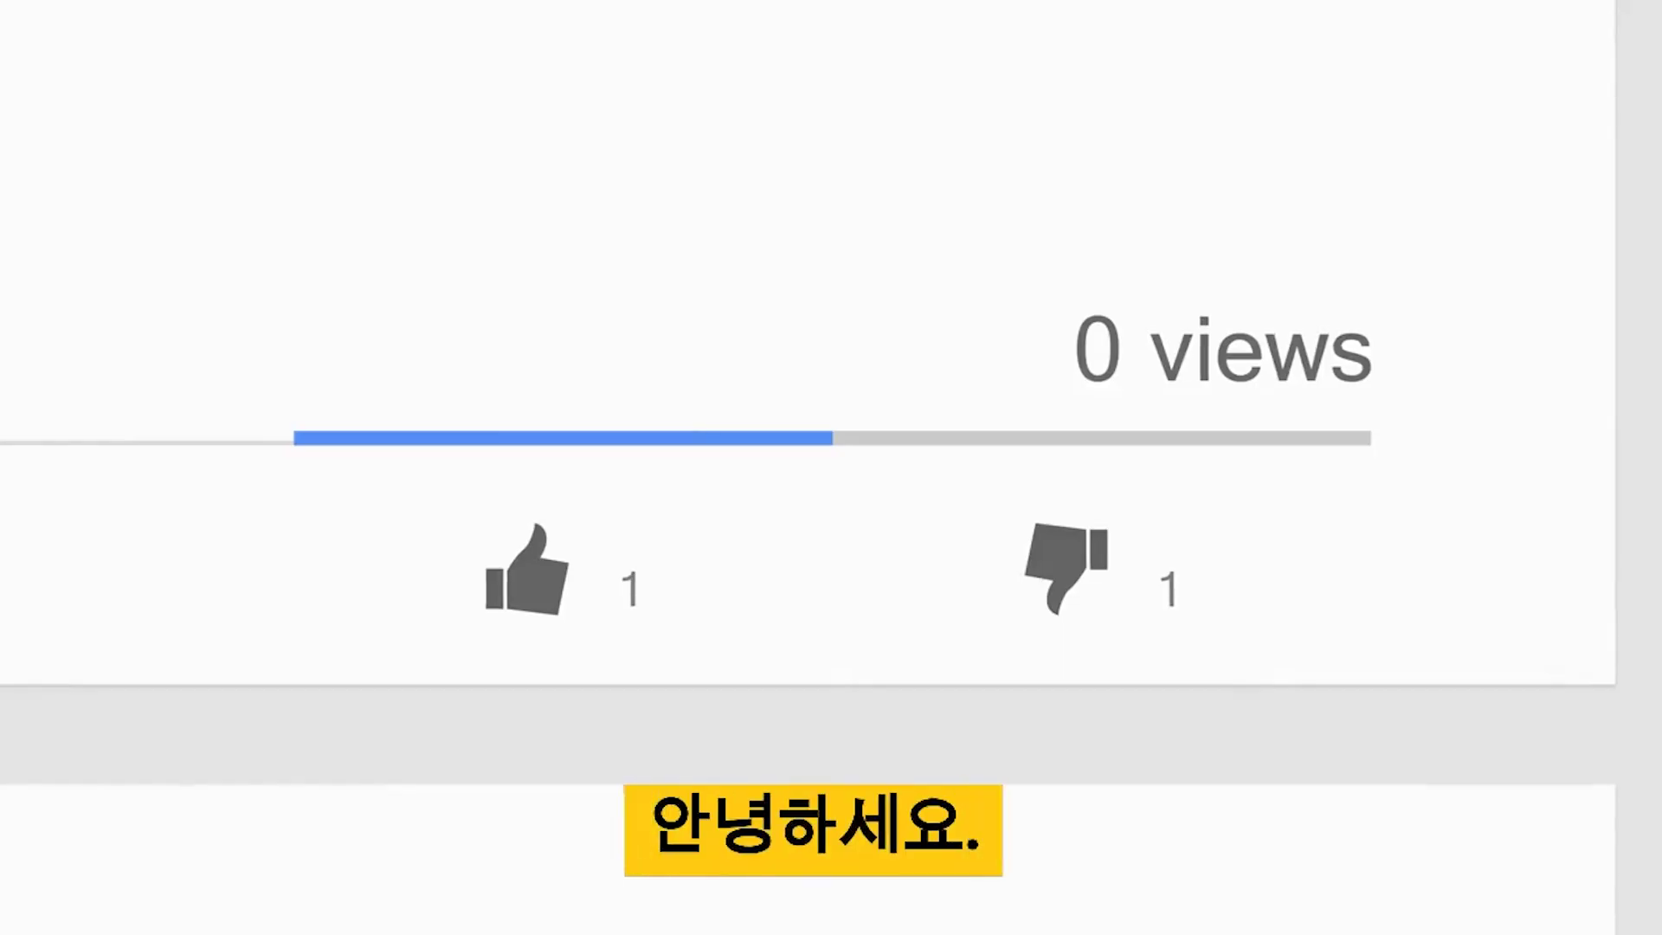